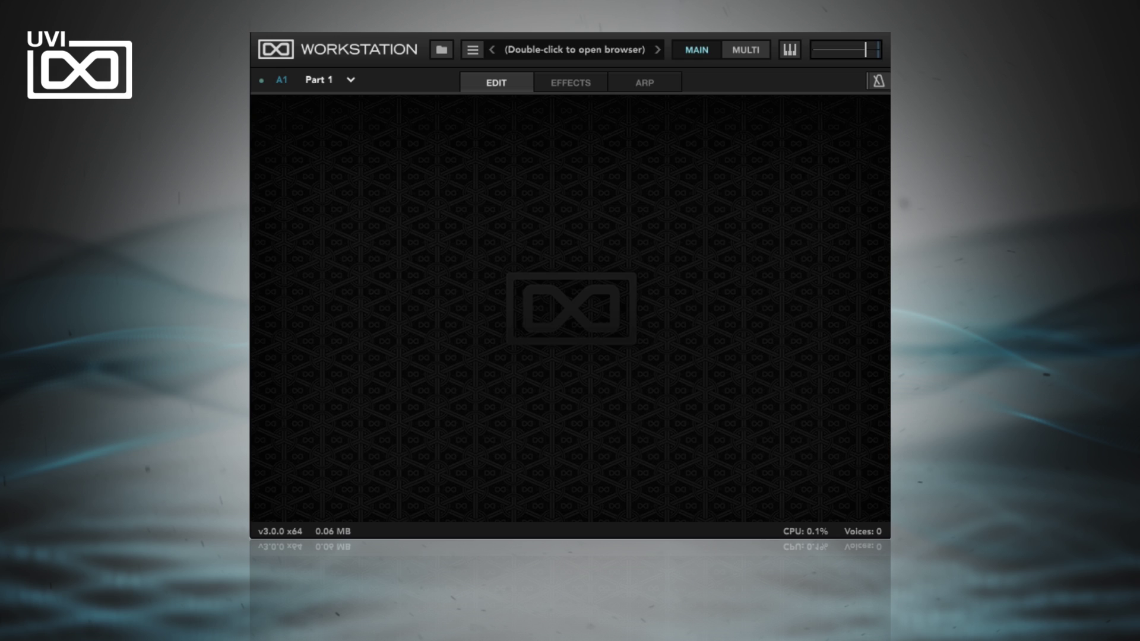
Step: Load the UVS-3200 instrument from the UVS-3200 soundbank and show the on-screen MIDI keyboard
double_click(563, 48)
scroll(326, 230, "down", 4)
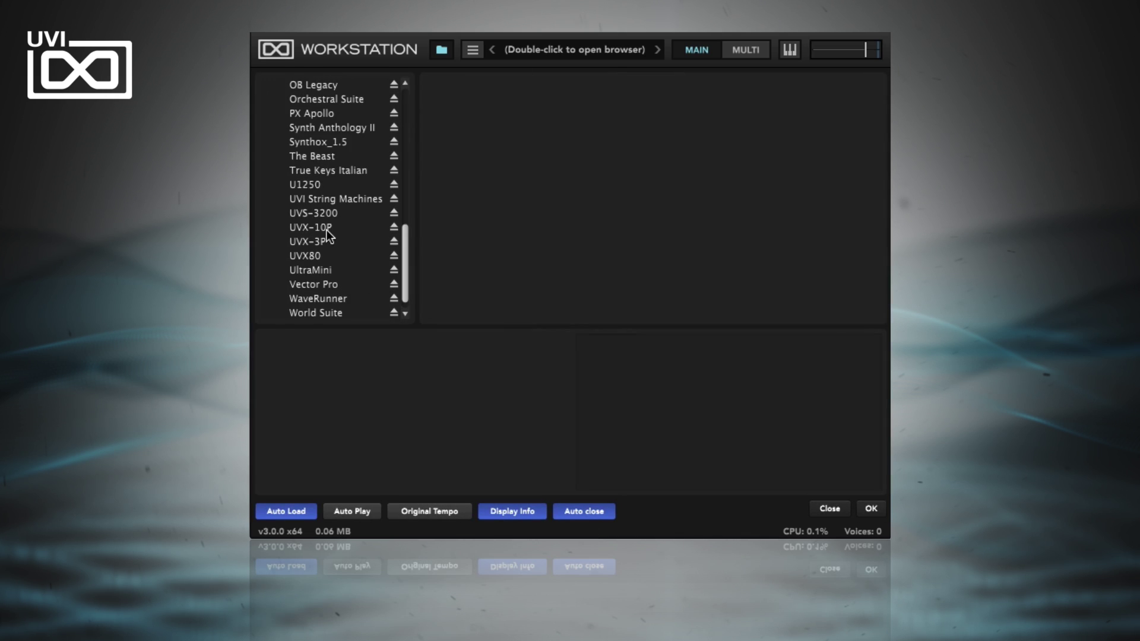
left_click(330, 212)
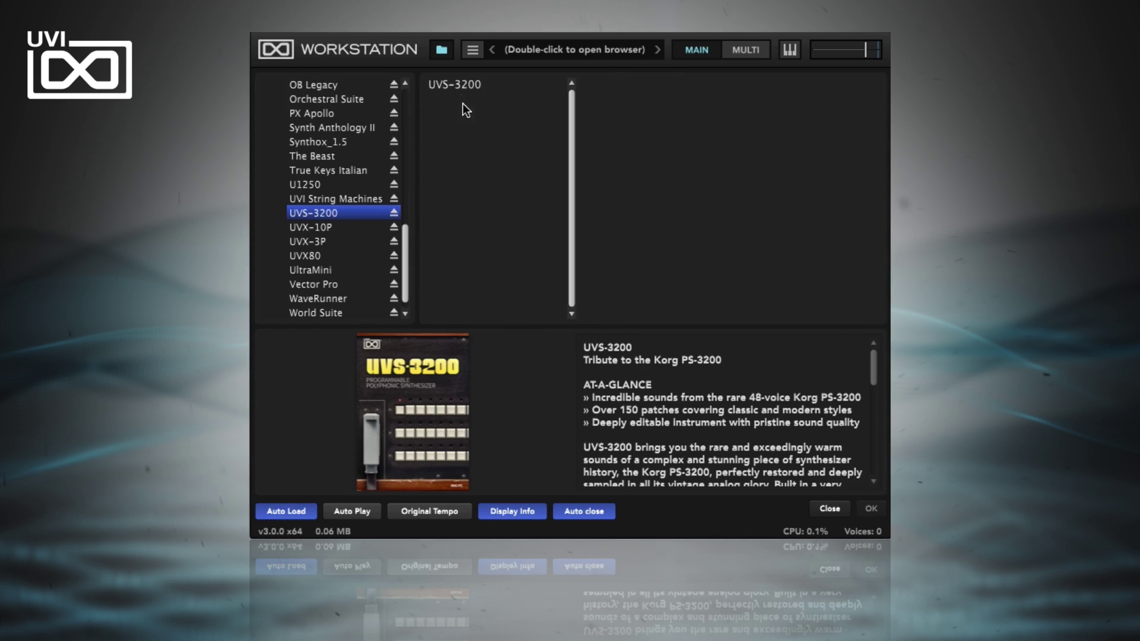
left_click(466, 84)
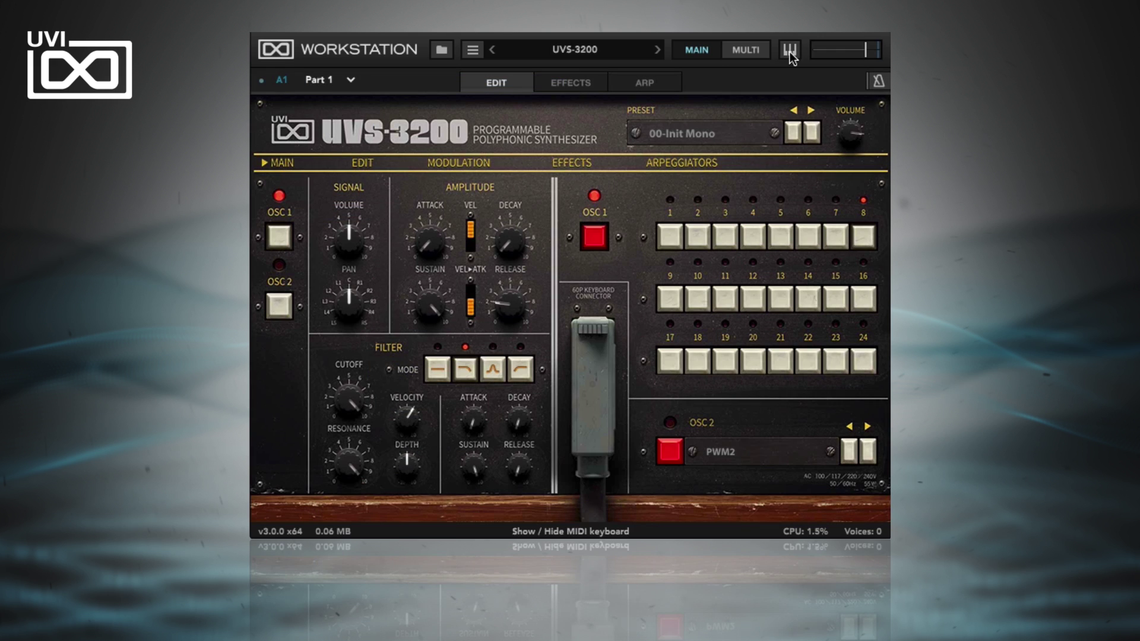
left_click(790, 50)
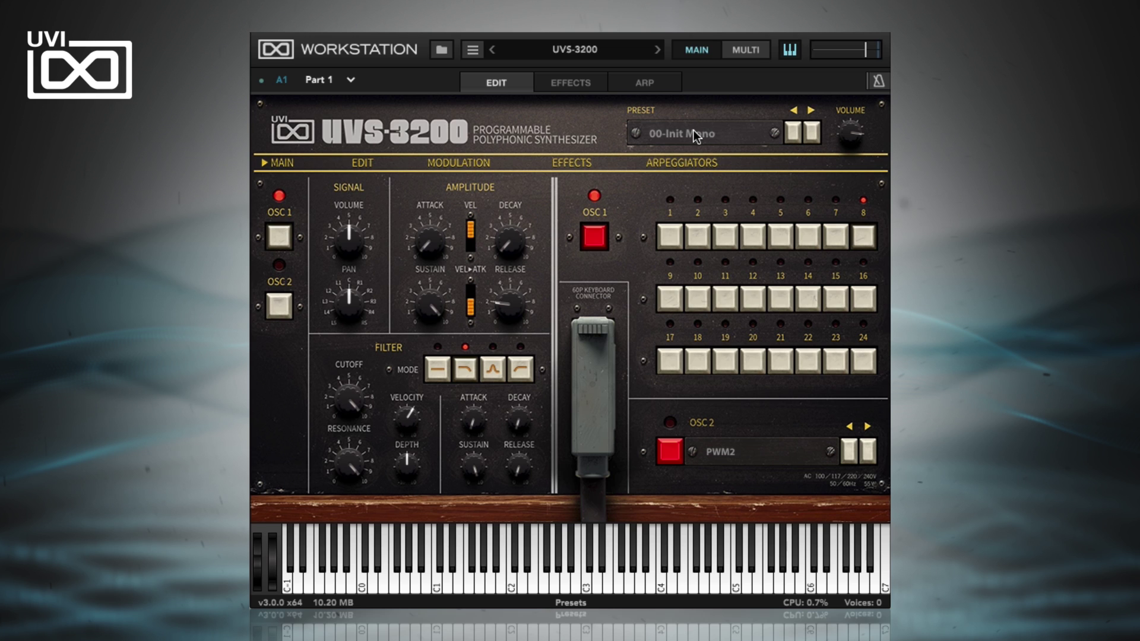
Step: Choose the Dreamland Keys preset from the Keyboards category for the UVS-3200
left_click(693, 131)
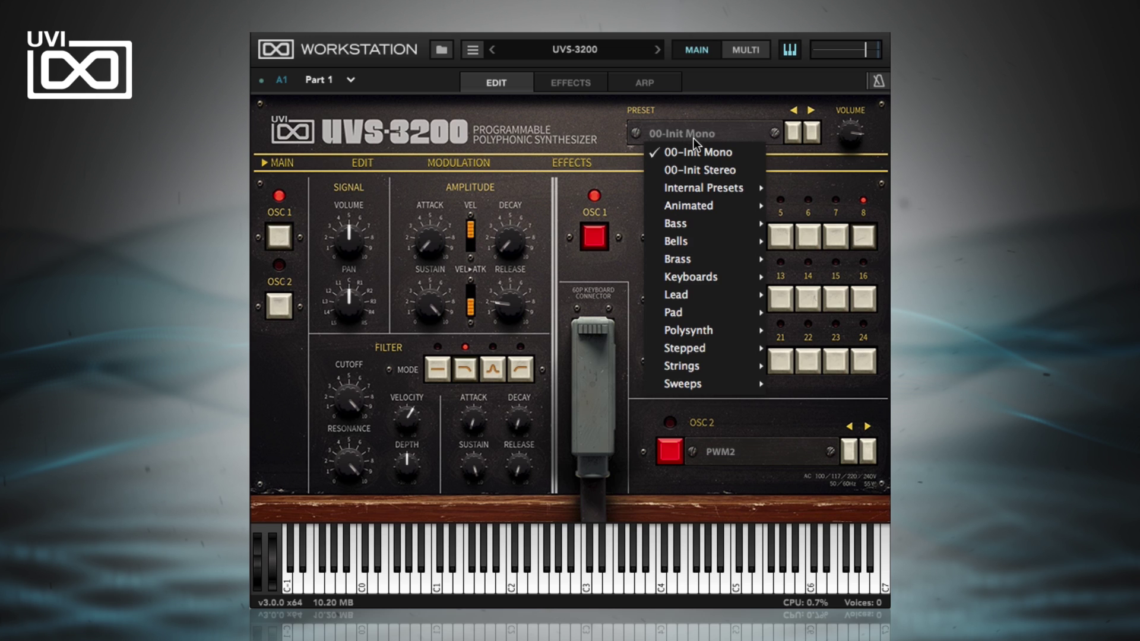
mouse_move(714, 287)
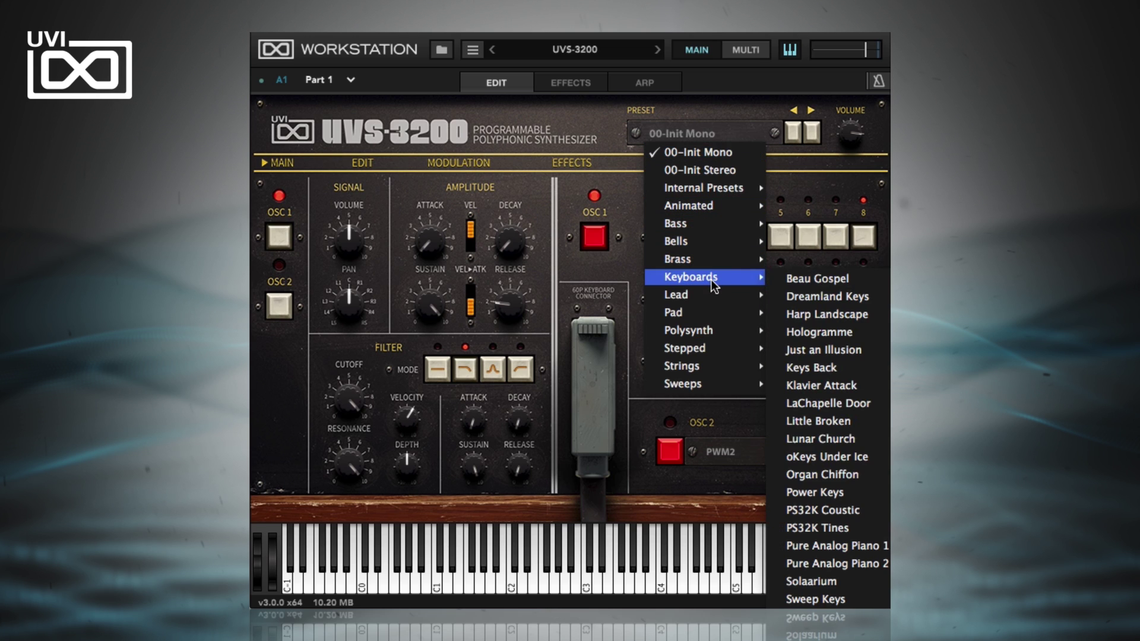
left_click(807, 296)
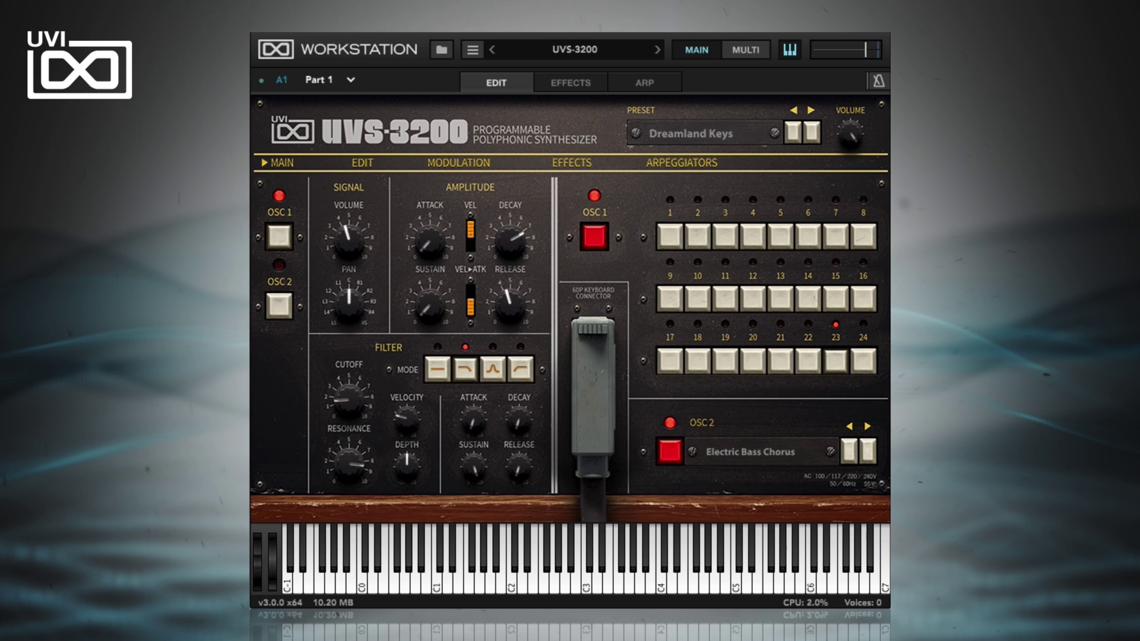
Step: Switch to the multi view and load the multi Demonic Circus.uviws from the UVI folder on the Desktop
left_click(749, 51)
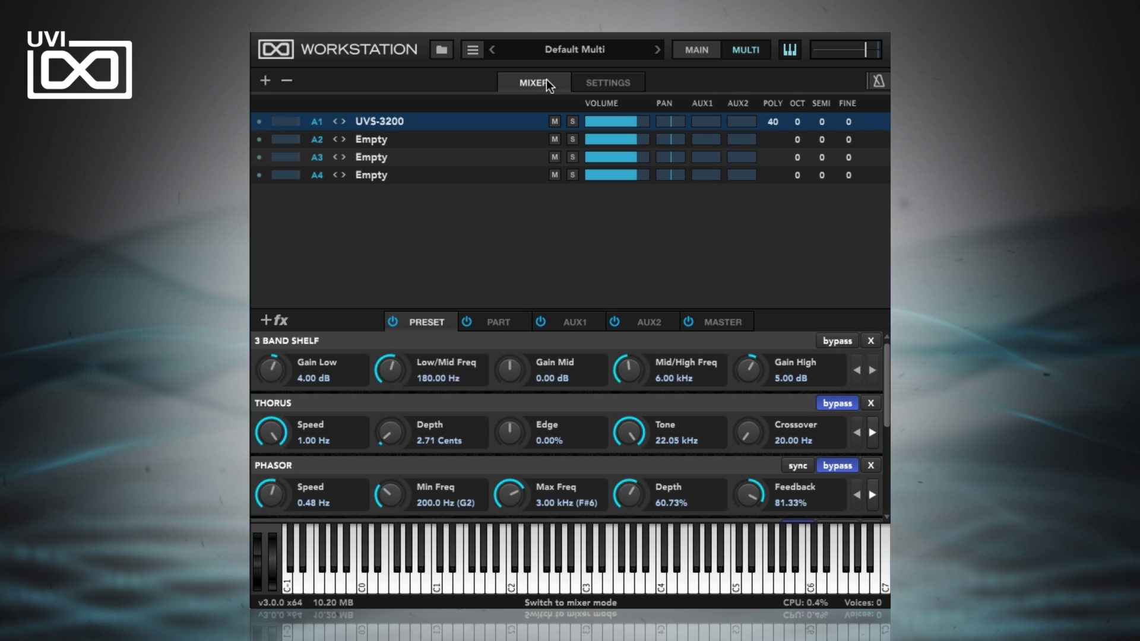
left_click(471, 55)
left_click(489, 70)
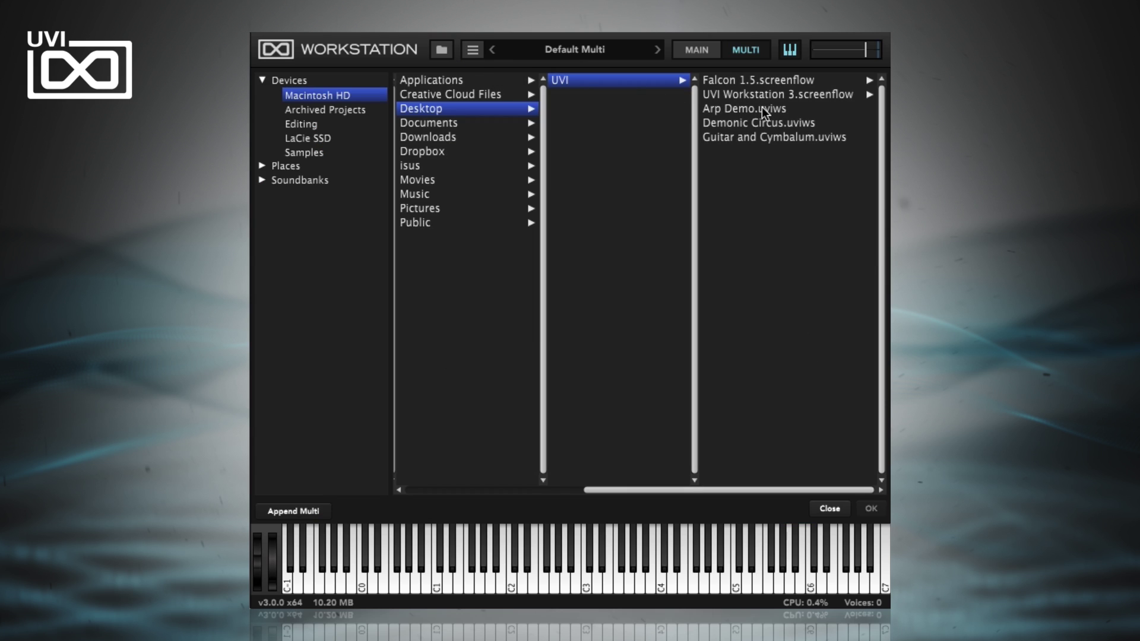
left_click(779, 126)
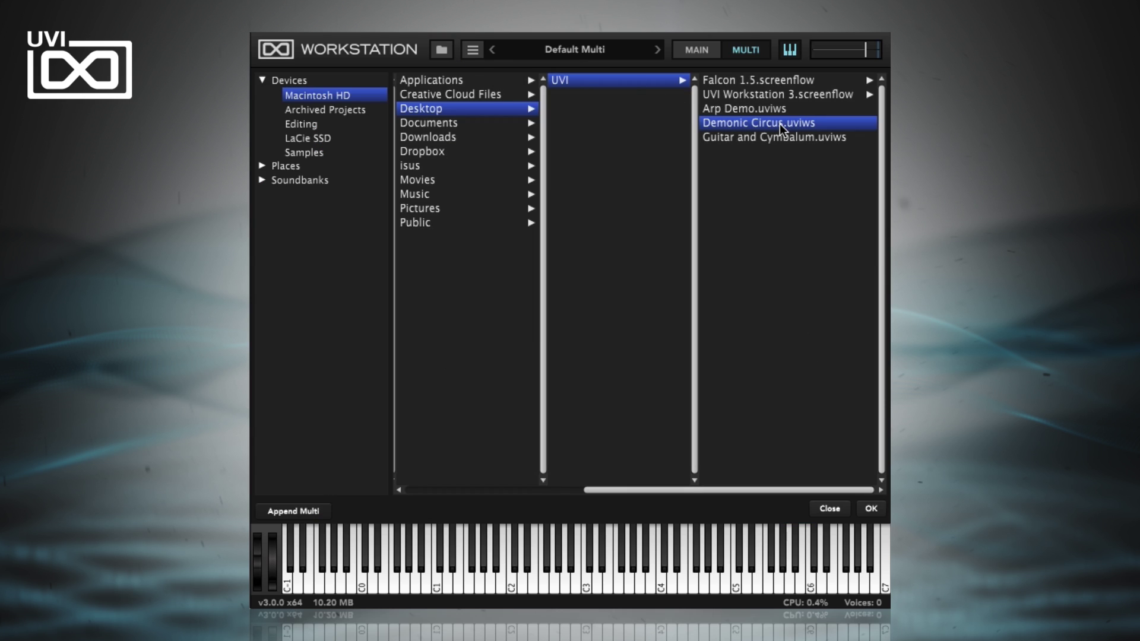
left_click(870, 509)
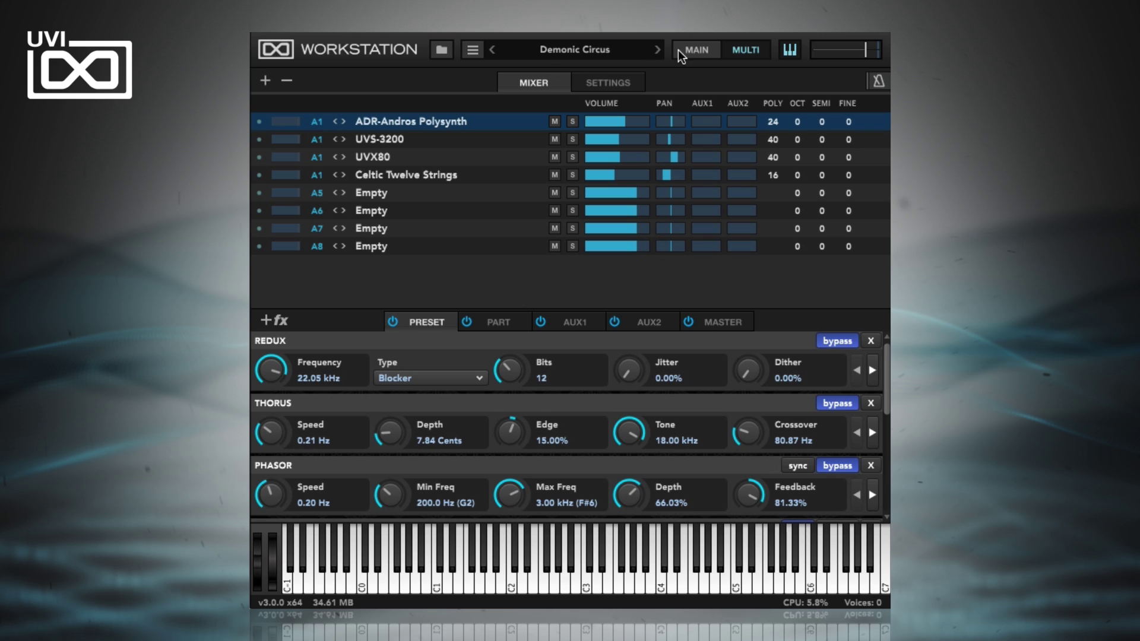
Step: Review the single-instrument editors of Parts 1 to 4 in the loaded multi, ending on Part 1, ADR-Andros Polysynth
left_click(697, 51)
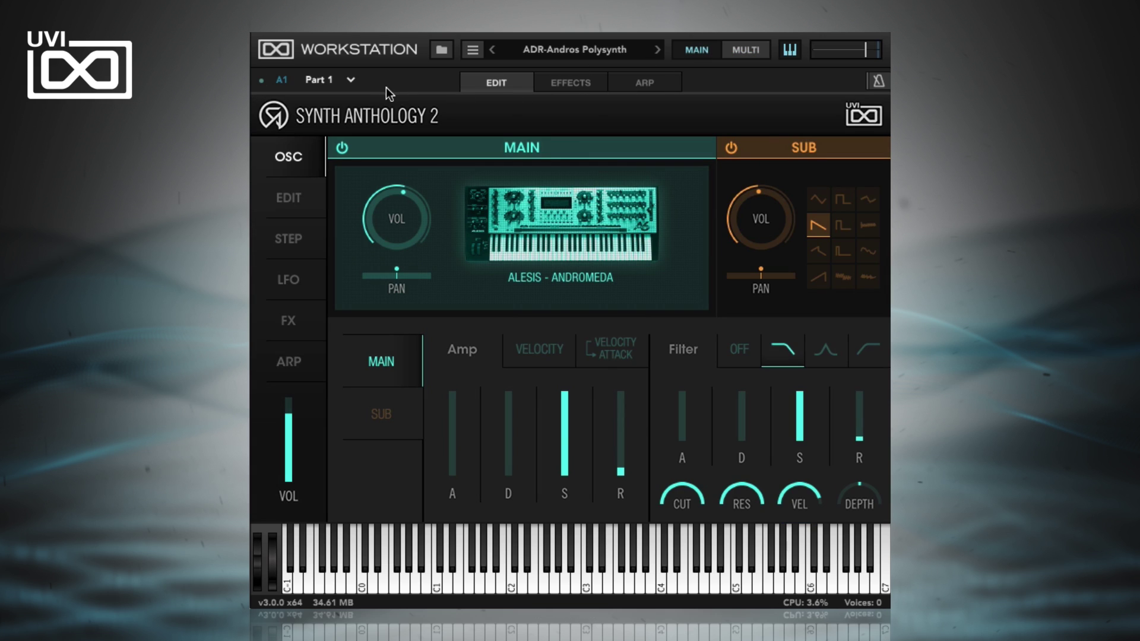
left_click(352, 78)
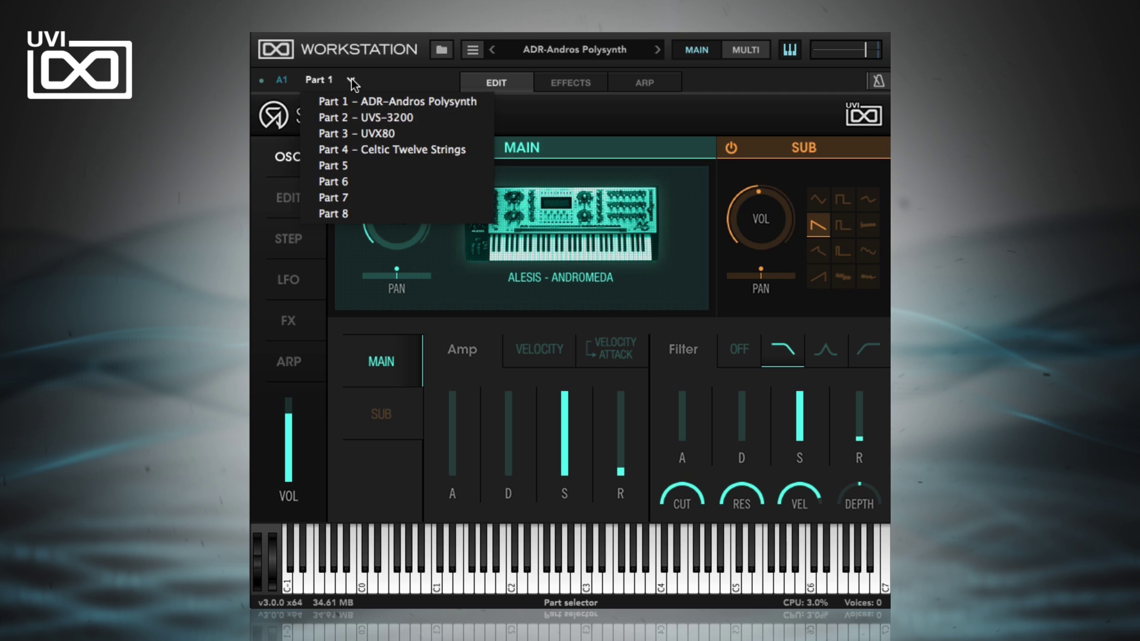
left_click(375, 114)
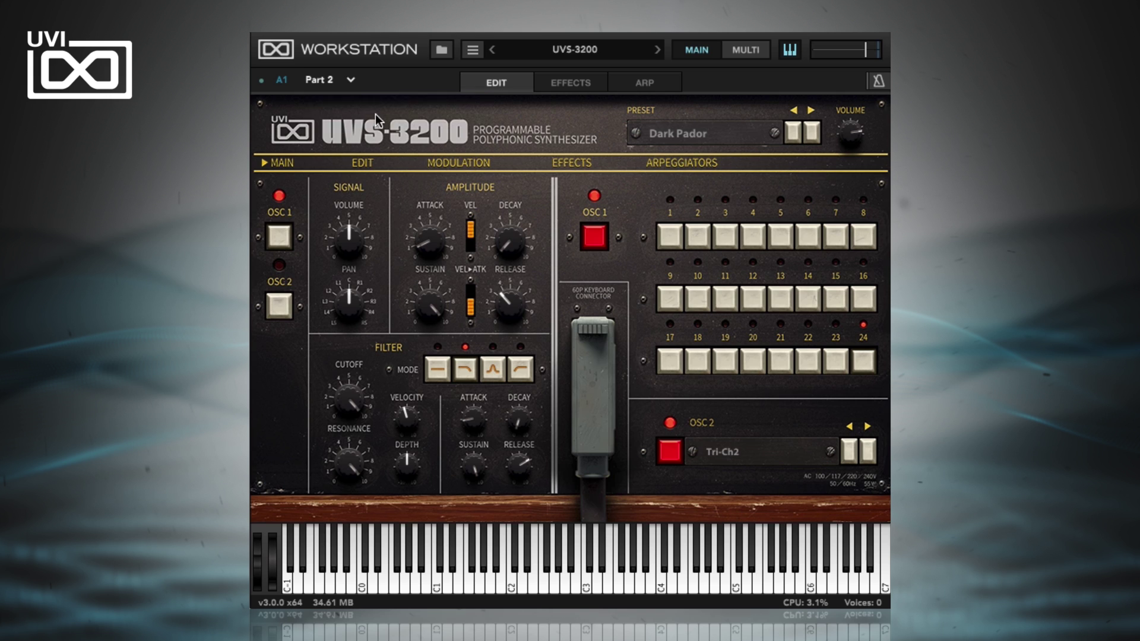
left_click(349, 82)
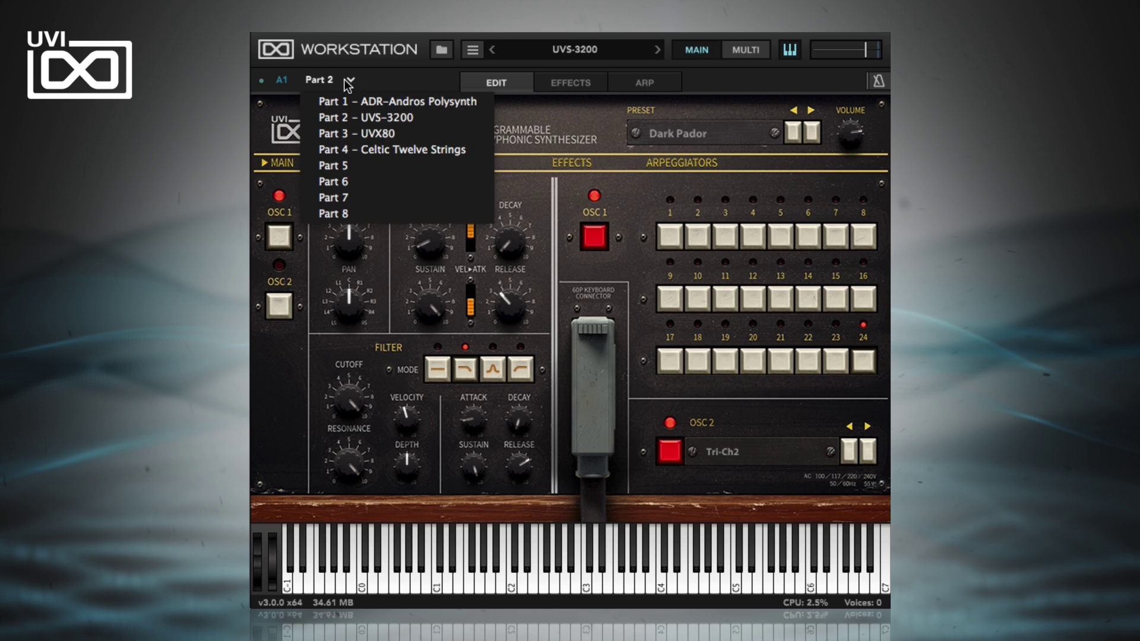
left_click(373, 135)
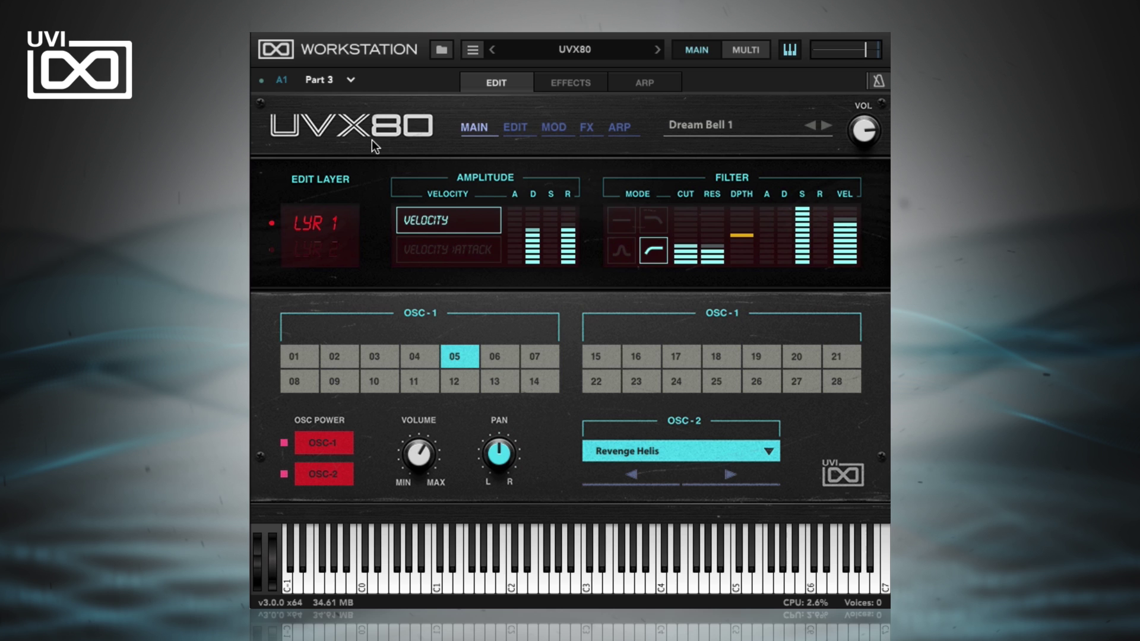
left_click(351, 81)
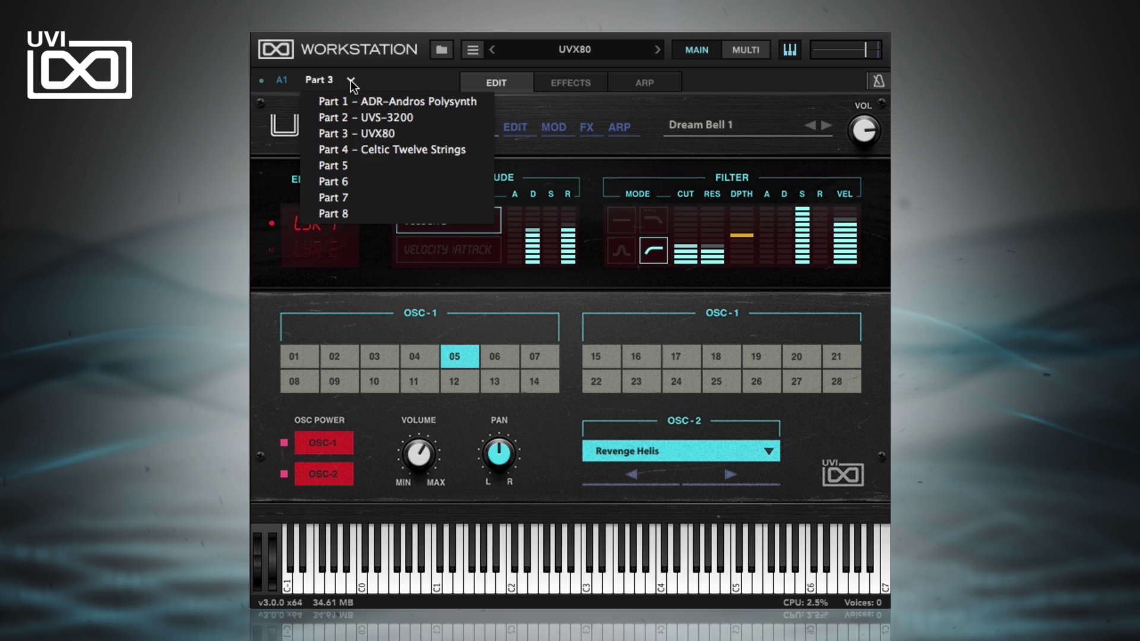
left_click(373, 150)
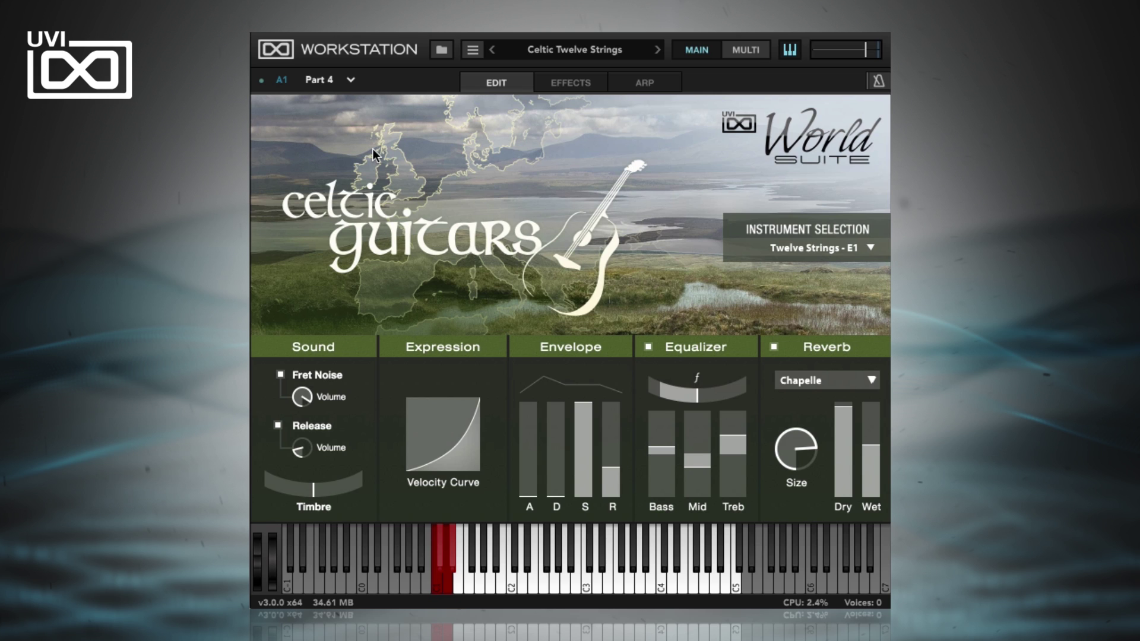
left_click(345, 80)
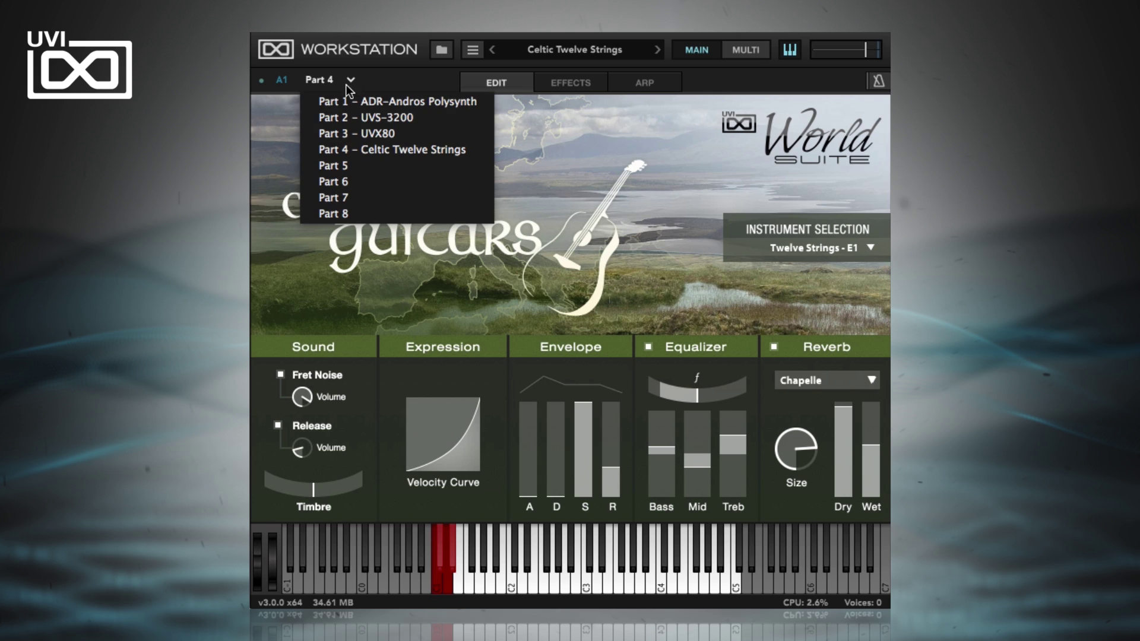
left_click(358, 101)
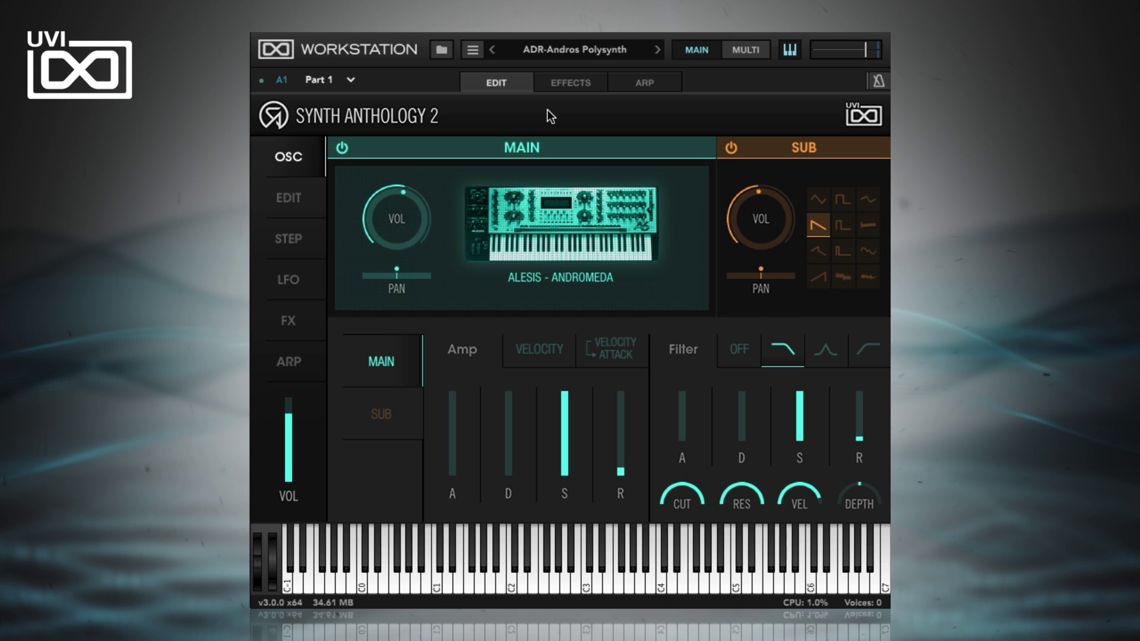
Step: In Part 1's preset effects, activate the Phasor with a speed of 0.98 Hz and set the Dual Delay feedback to 74.23%
left_click(574, 85)
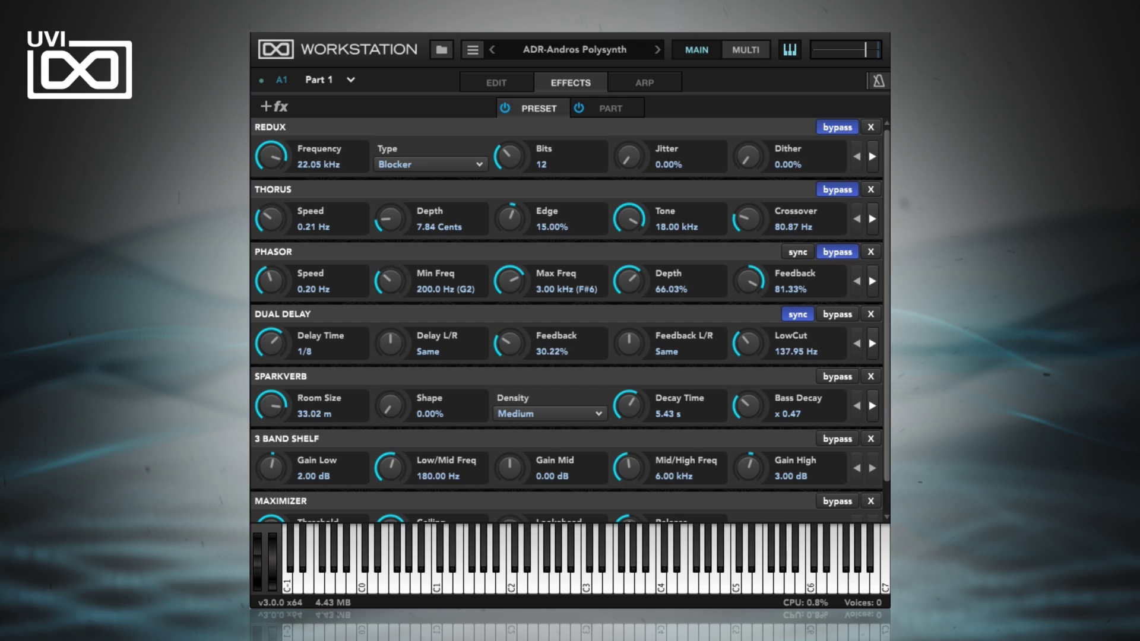
left_click(836, 253)
left_click_drag(291, 279, 287, 340)
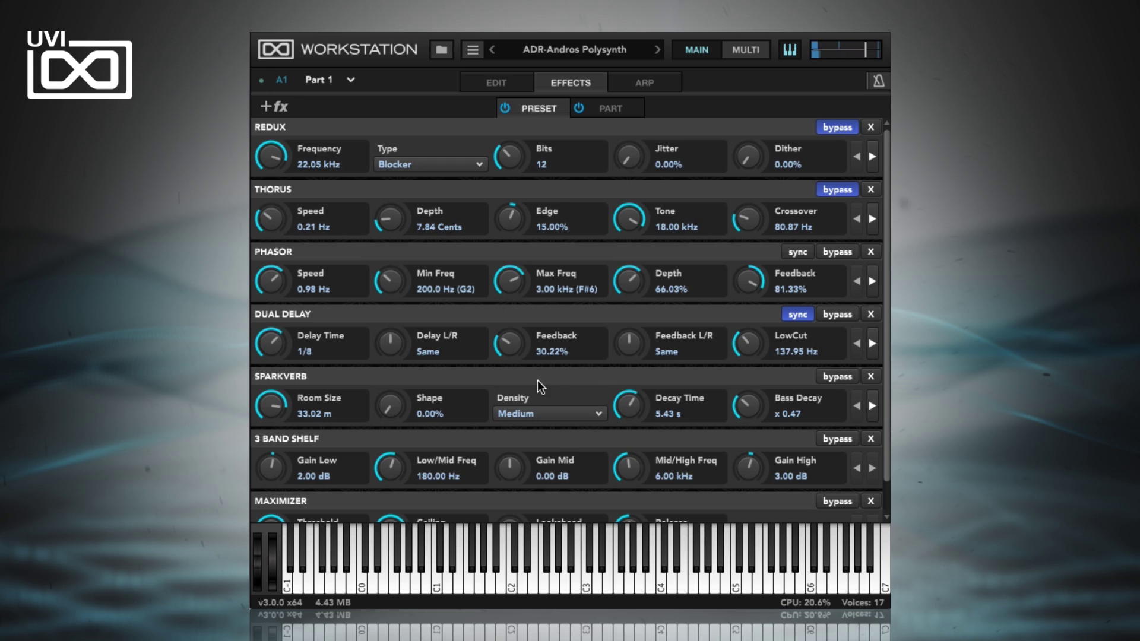
left_click_drag(511, 346, 547, 165)
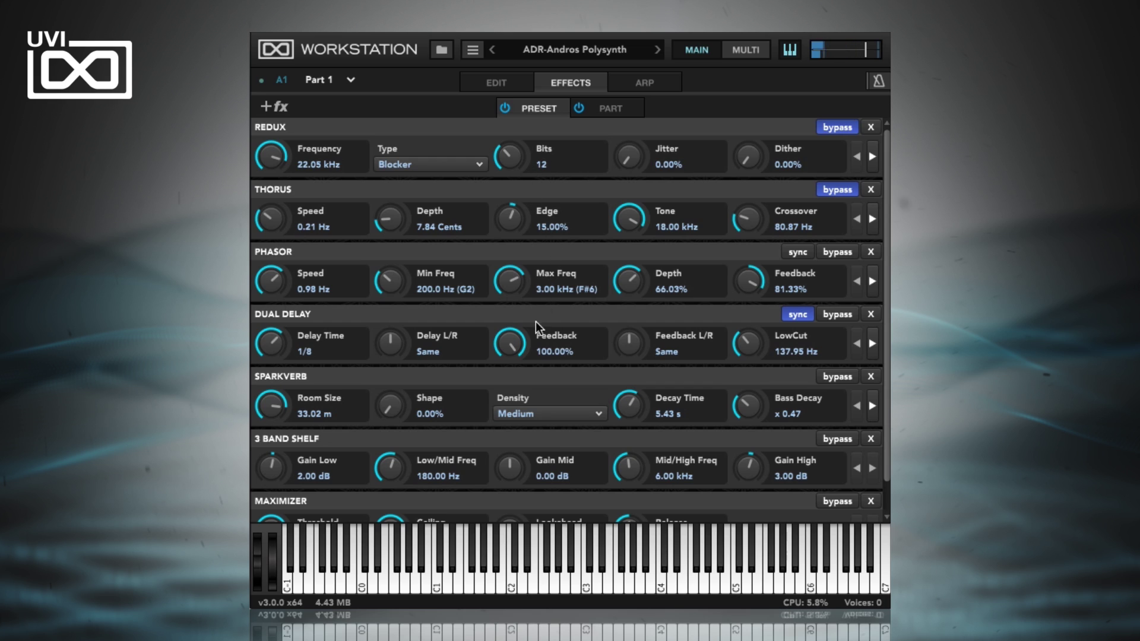
left_click_drag(518, 336, 513, 396)
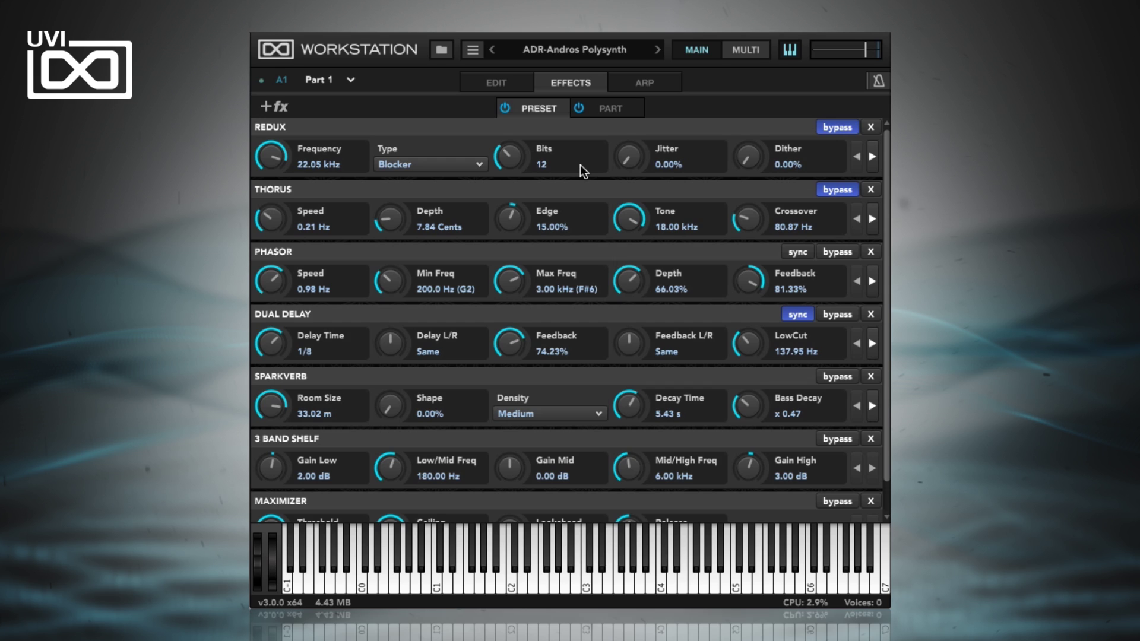
Step: Examine the instruments' own editing controls, including Synth Anthology 2's FX page and BeatBox Anthology 2's snare and clap tracks
left_click(514, 86)
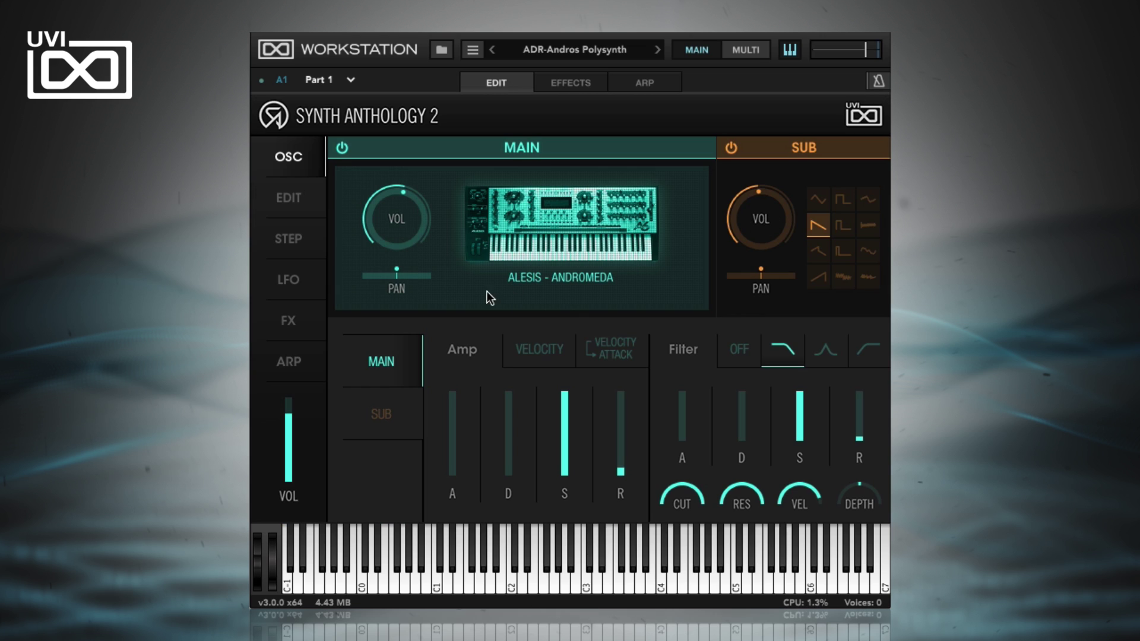
left_click(288, 324)
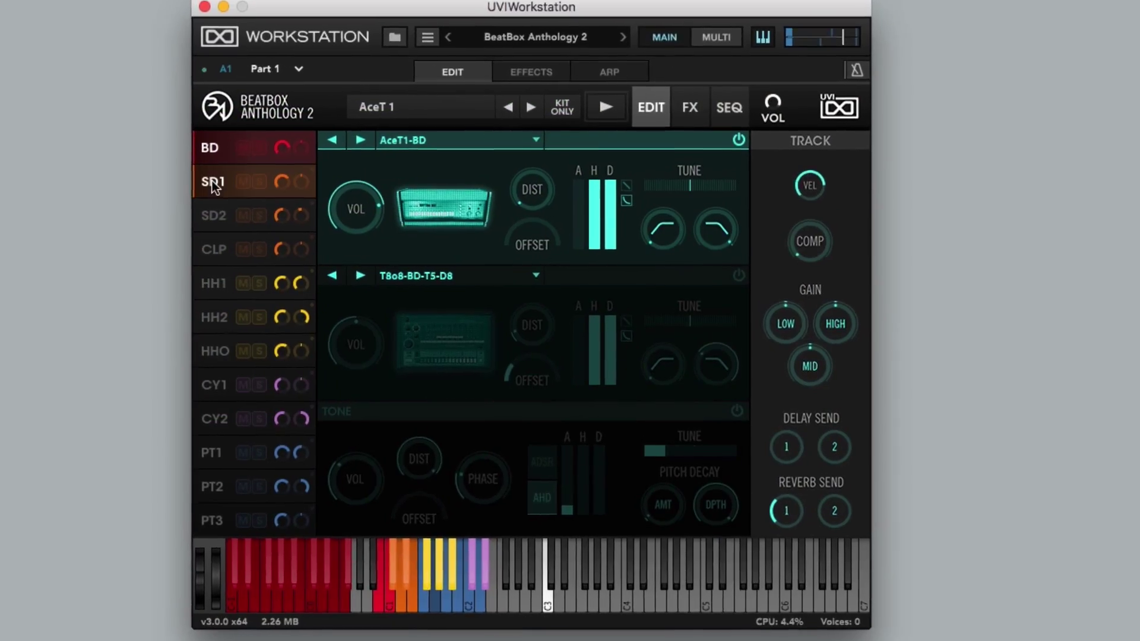
left_click(212, 183)
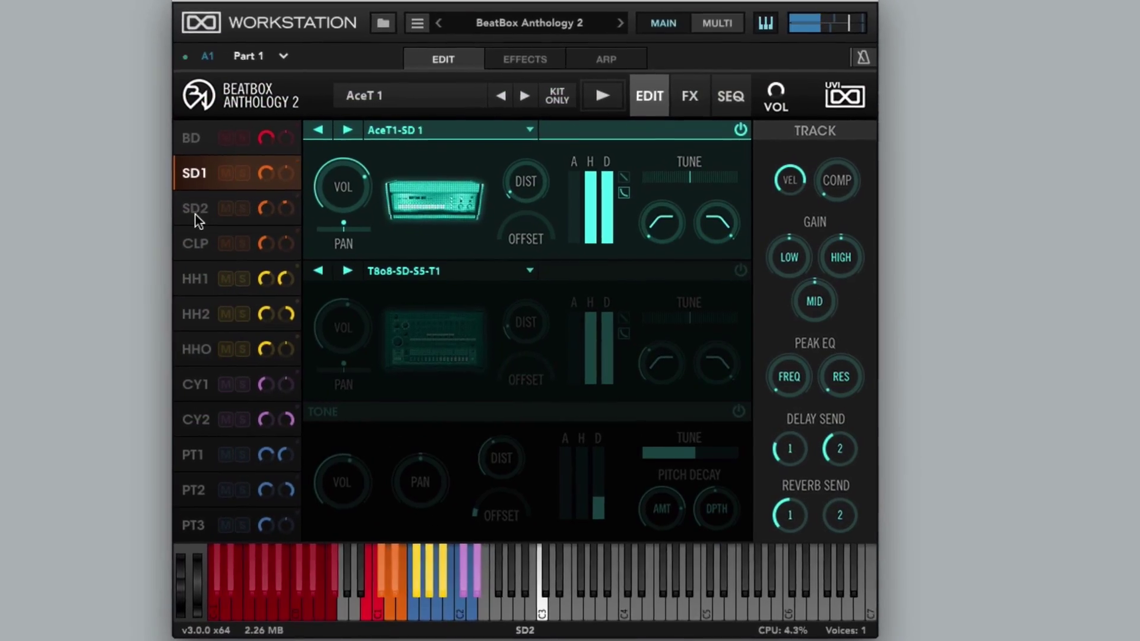
left_click(214, 249)
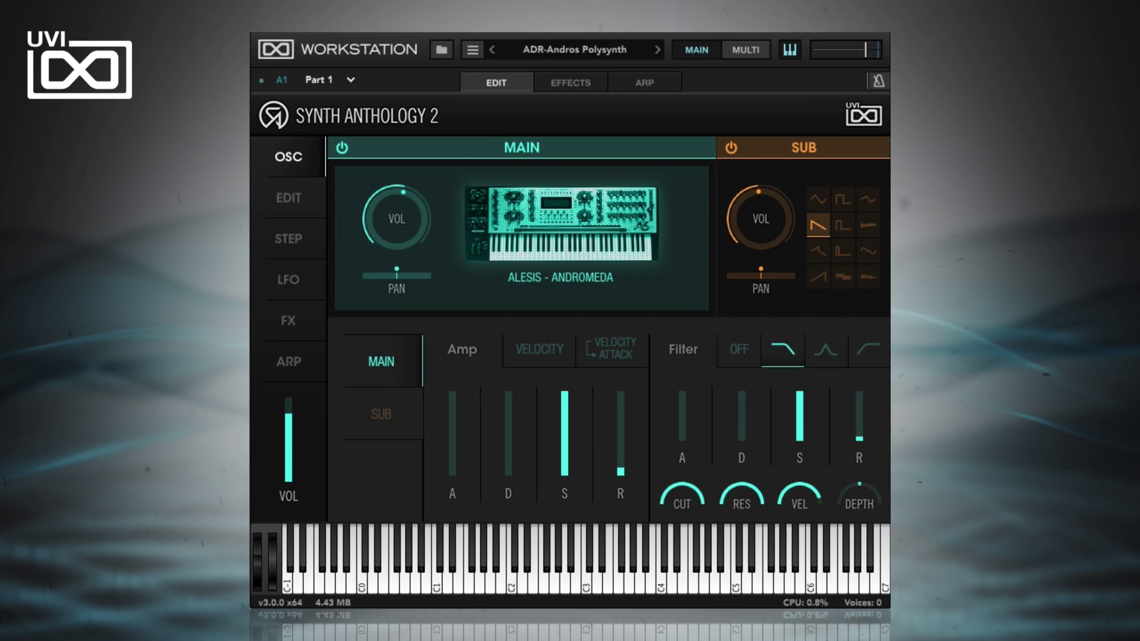
Step: Clear the entire current multi to start from an empty workstation
left_click(472, 50)
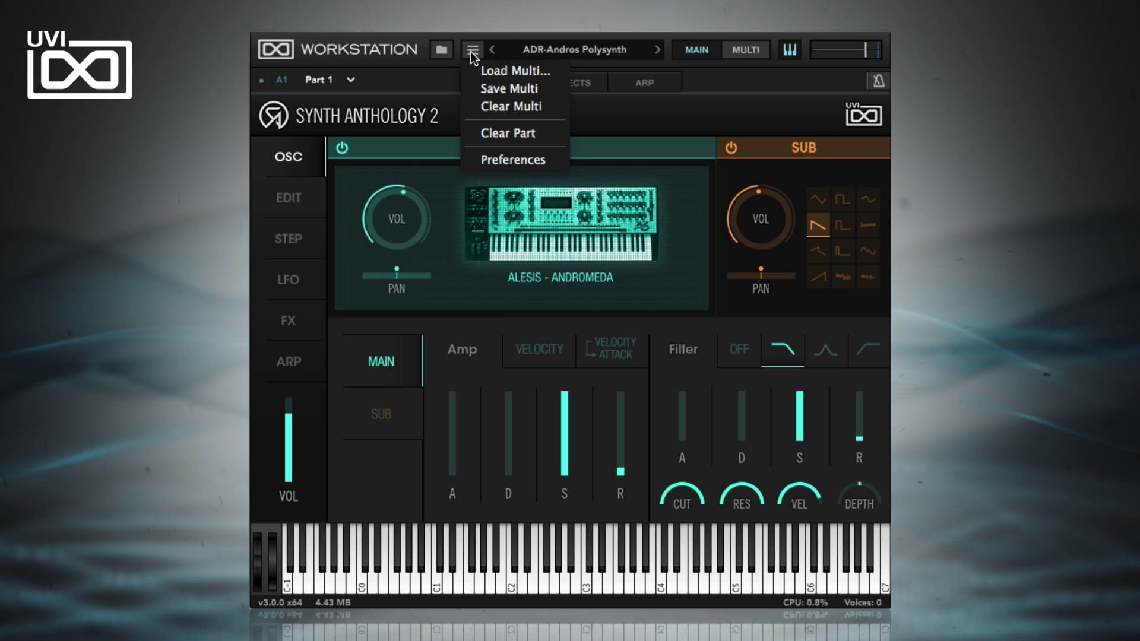
left_click(497, 108)
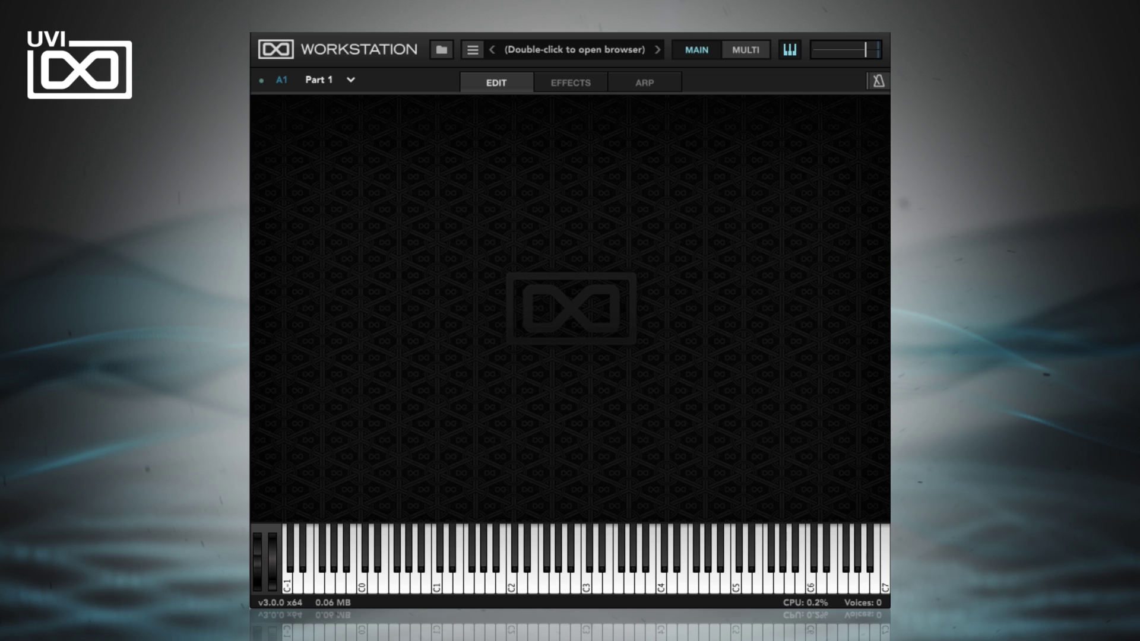
Step: Load the Classical Guitar instrument from the Orchestral Suite soundbank into Part 1
double_click(566, 51)
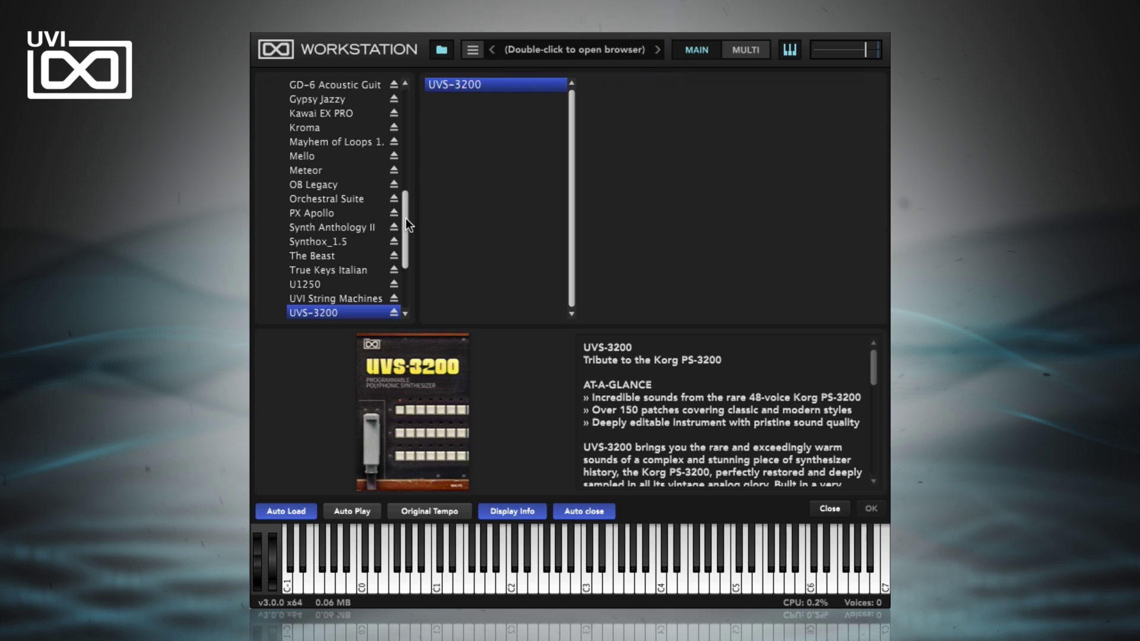
mouse_move(405, 219)
left_mouse_down()
mouse_move(408, 263)
mouse_move(412, 152)
mouse_move(411, 166)
left_mouse_up()
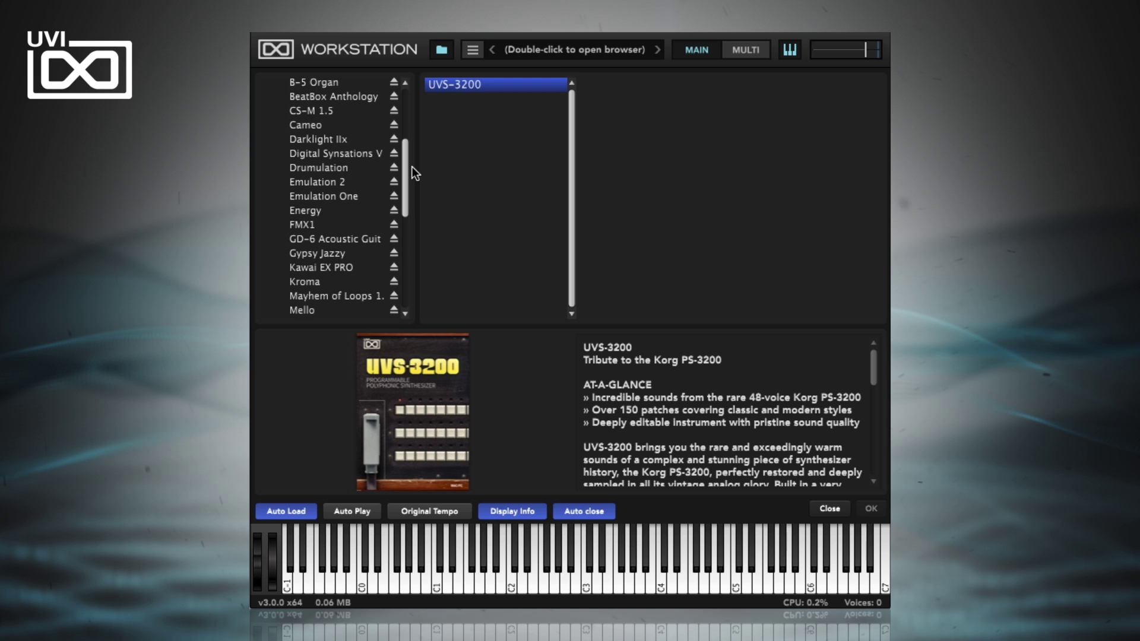
left_click_drag(412, 166, 412, 210)
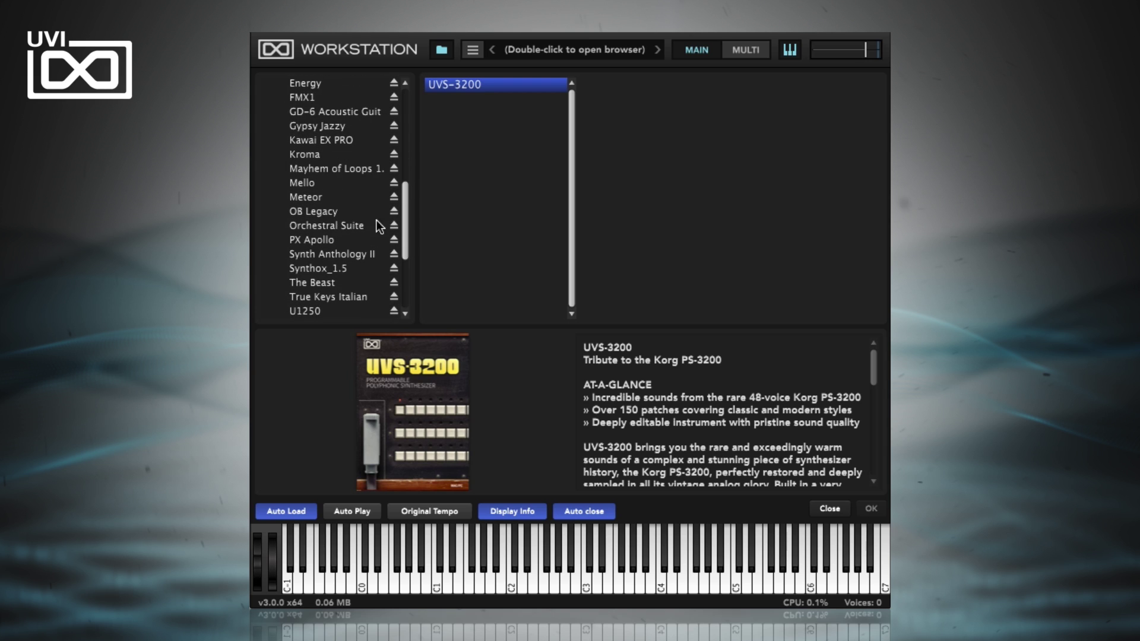
left_click(355, 224)
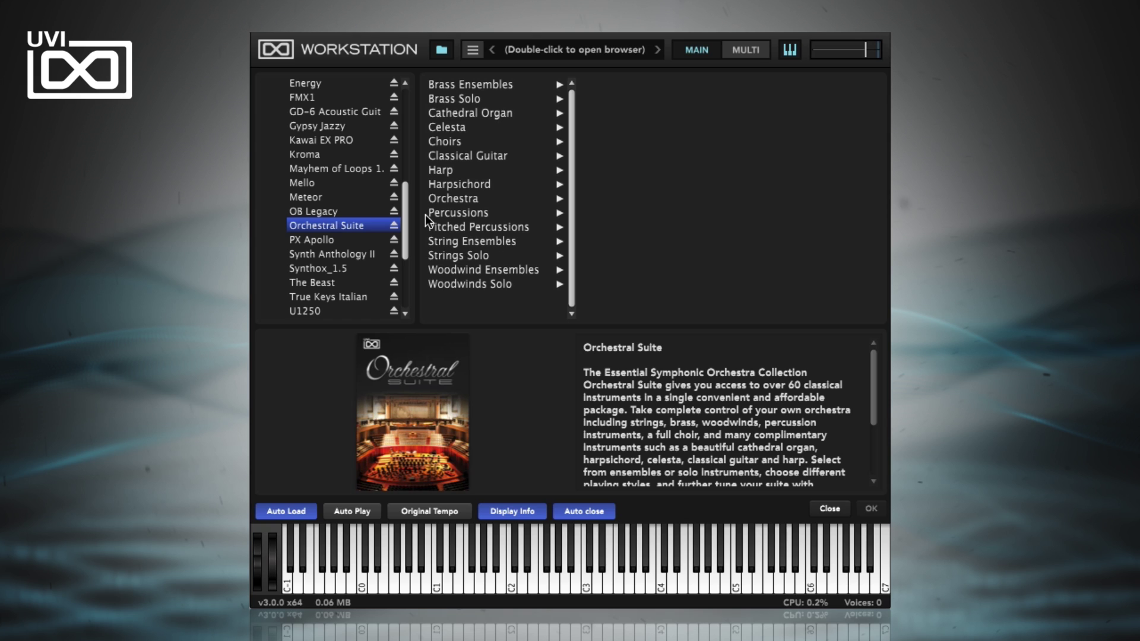
left_click(487, 156)
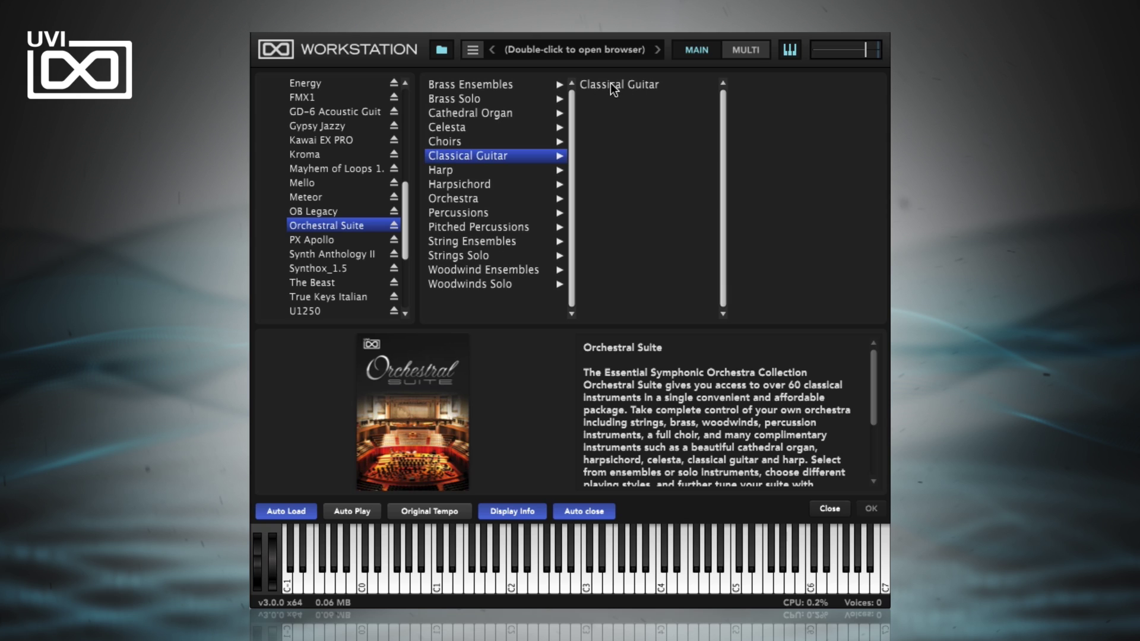
left_click(495, 143)
left_click(496, 157)
left_click(624, 86)
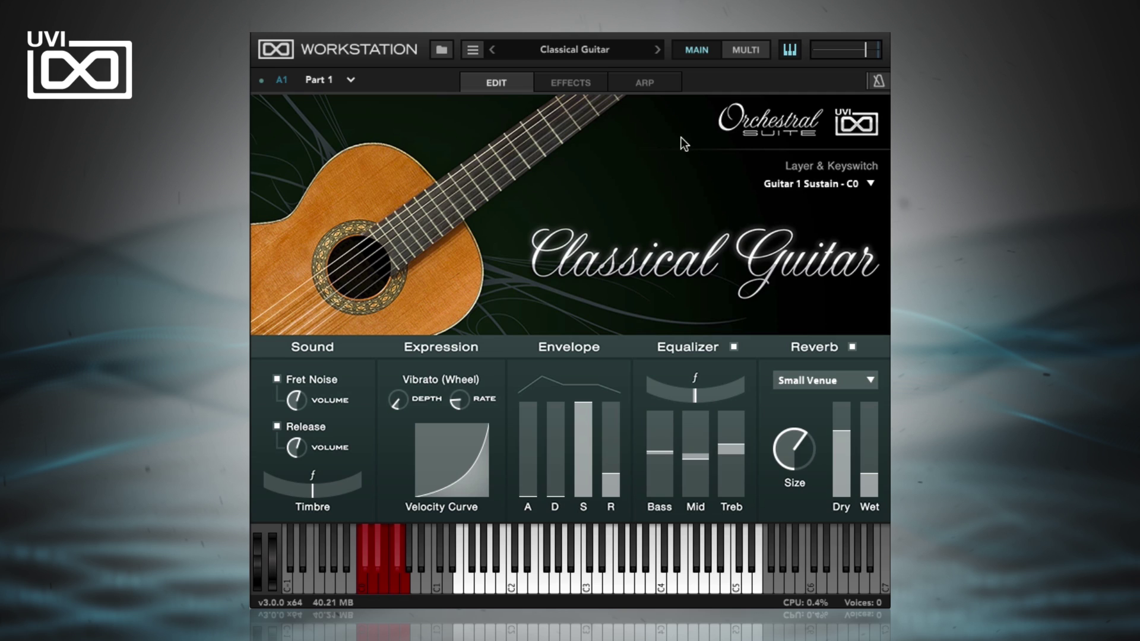
Step: Review the General and SoundBanks preferences, including the soundbank search path, and return to the Classical Guitar editor
left_click(475, 50)
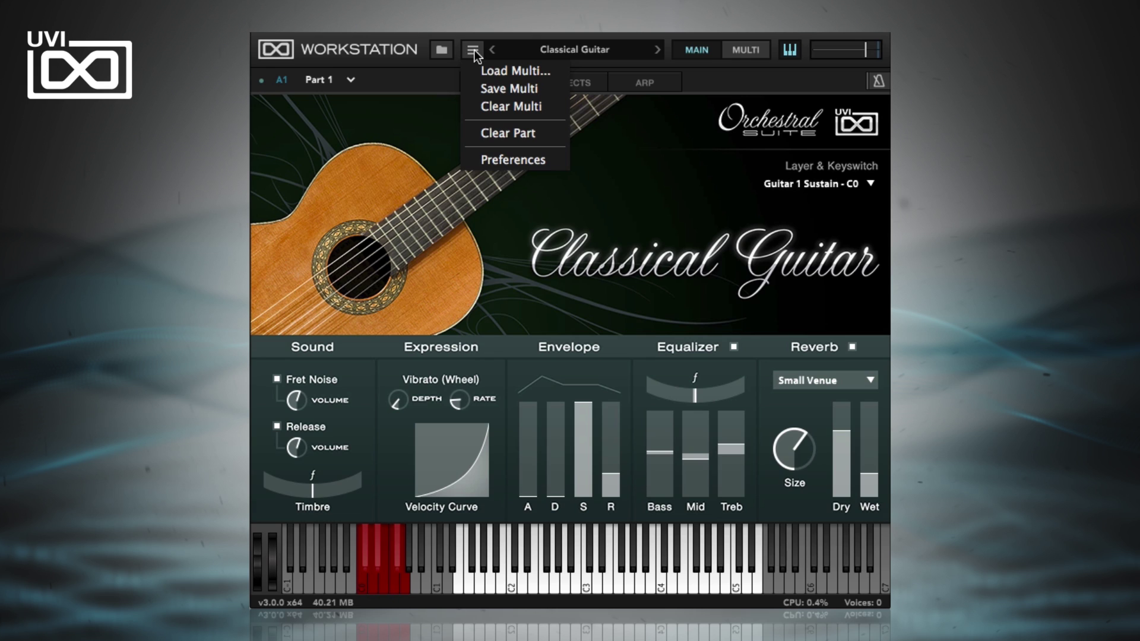
left_click(514, 159)
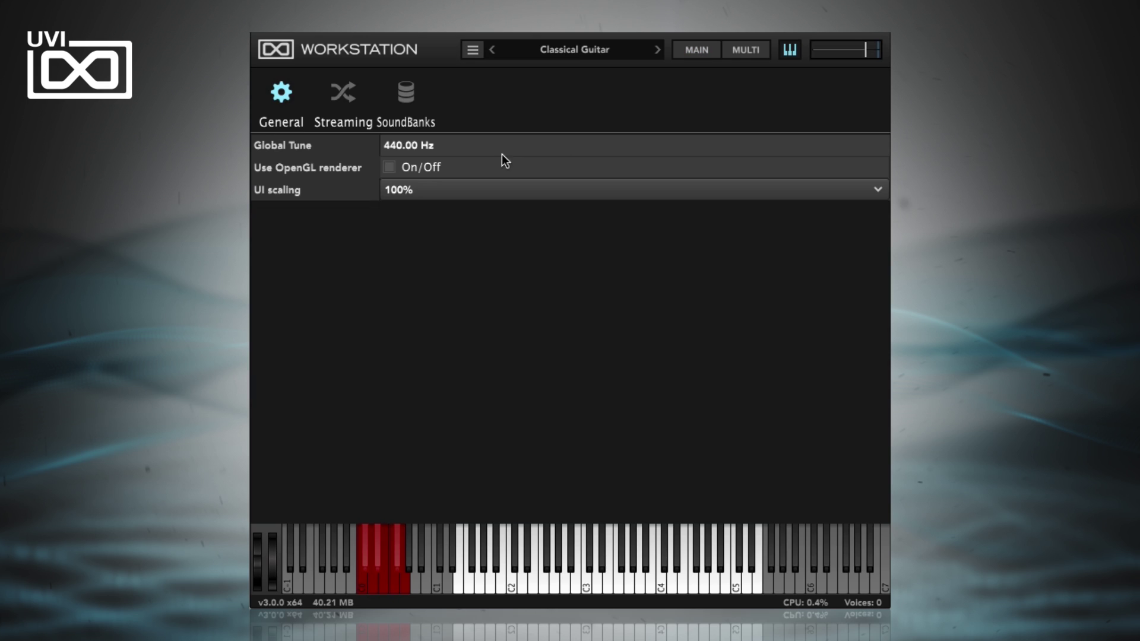
left_click(408, 93)
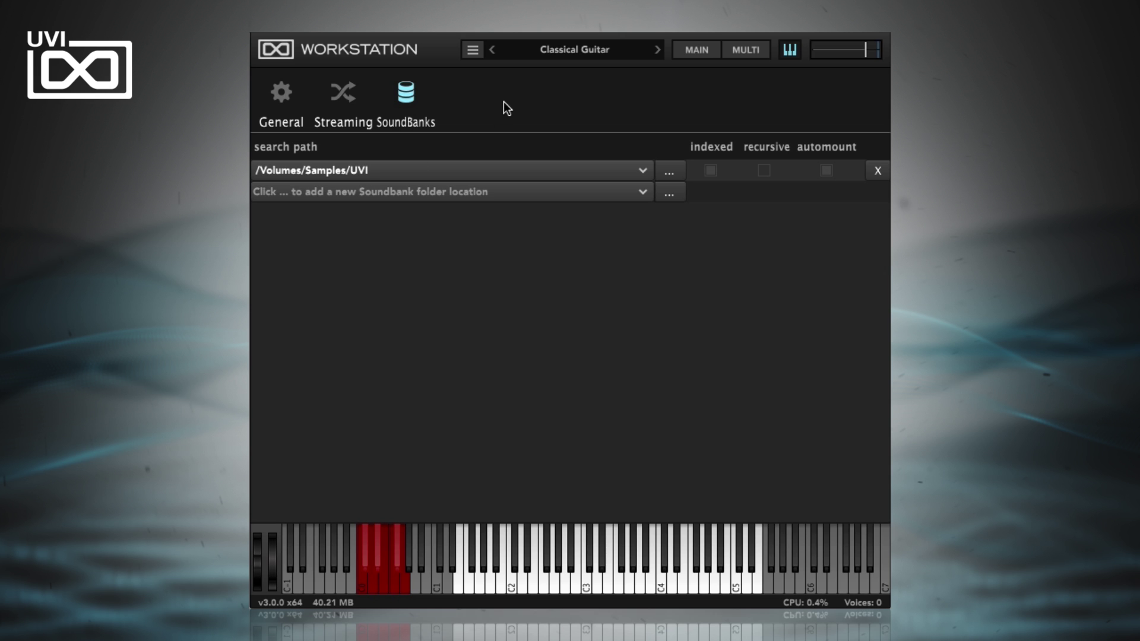
left_click(703, 48)
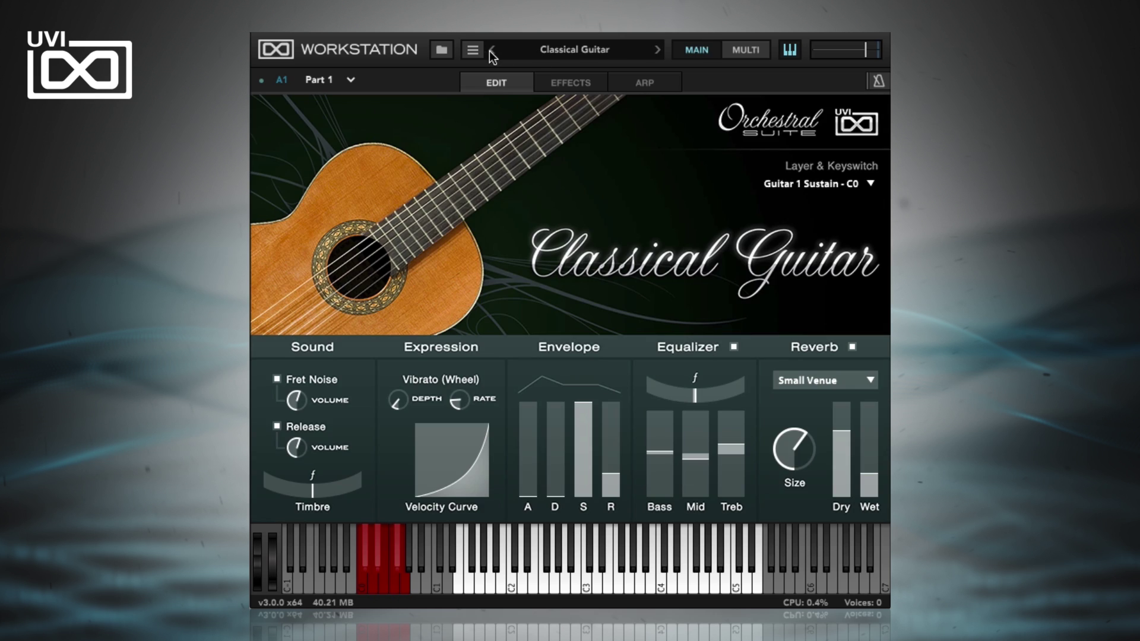
Step: Examine the browser's Places and Devices locations, including the UVI folder on the Samples drive, and return to the Classical Guitar editor
left_click(541, 50)
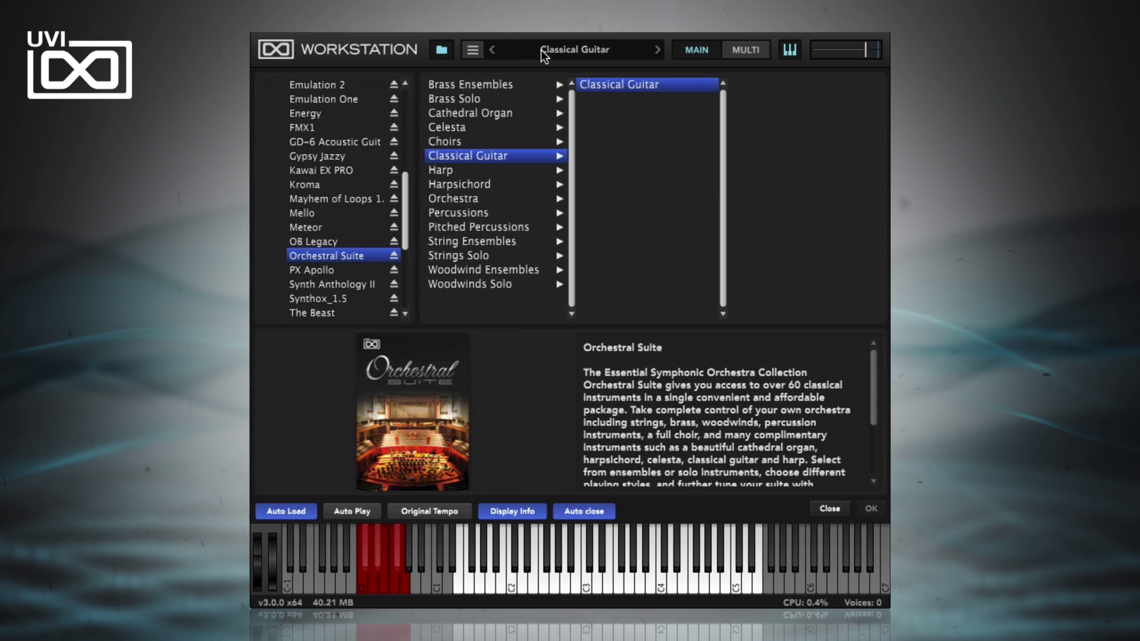
left_click_drag(404, 187, 402, 100)
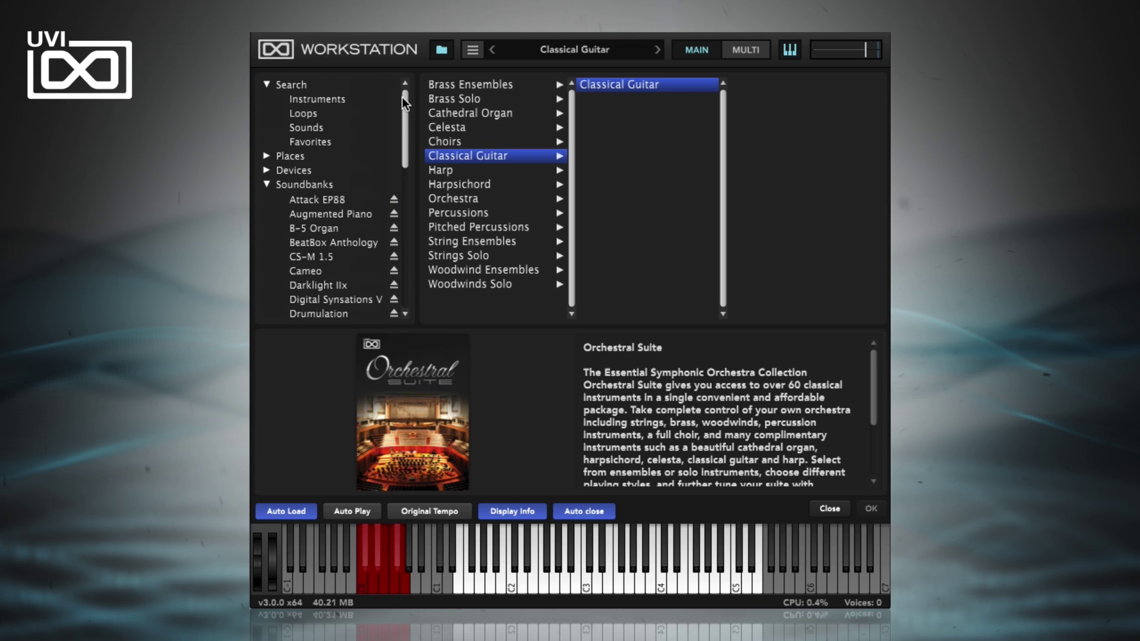
left_click(265, 154)
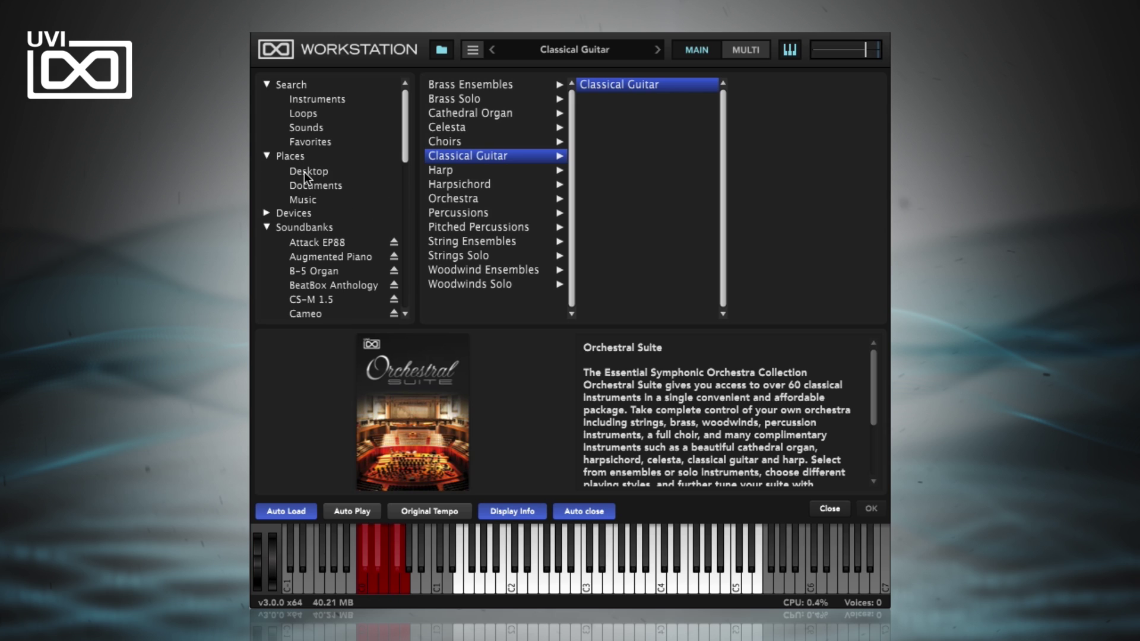
left_click(266, 156)
left_click(267, 170)
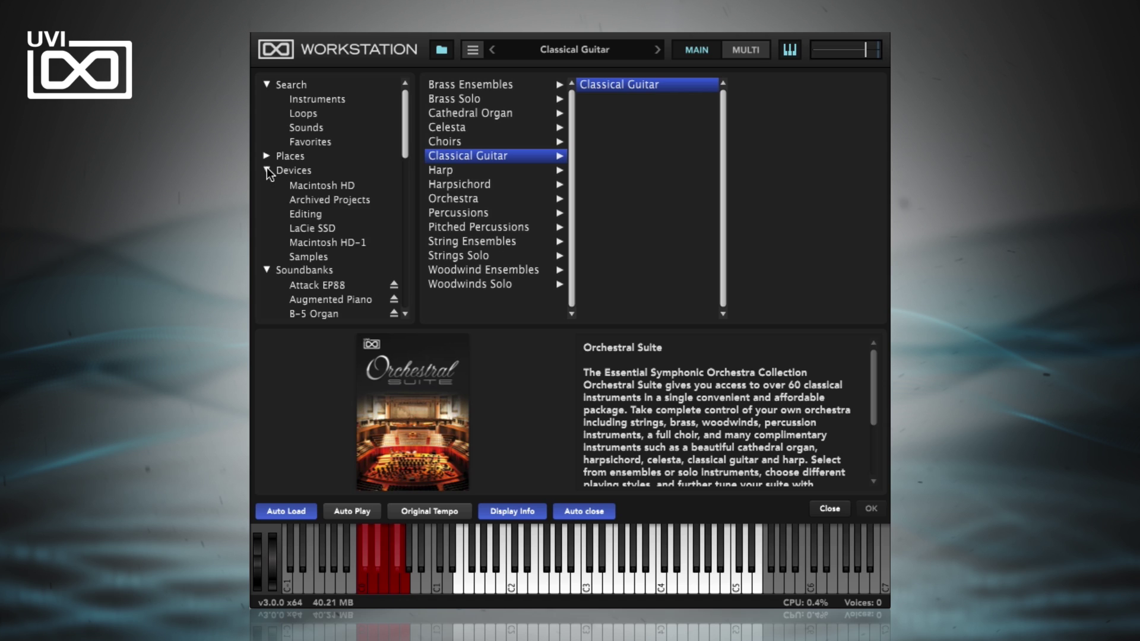
left_click(311, 257)
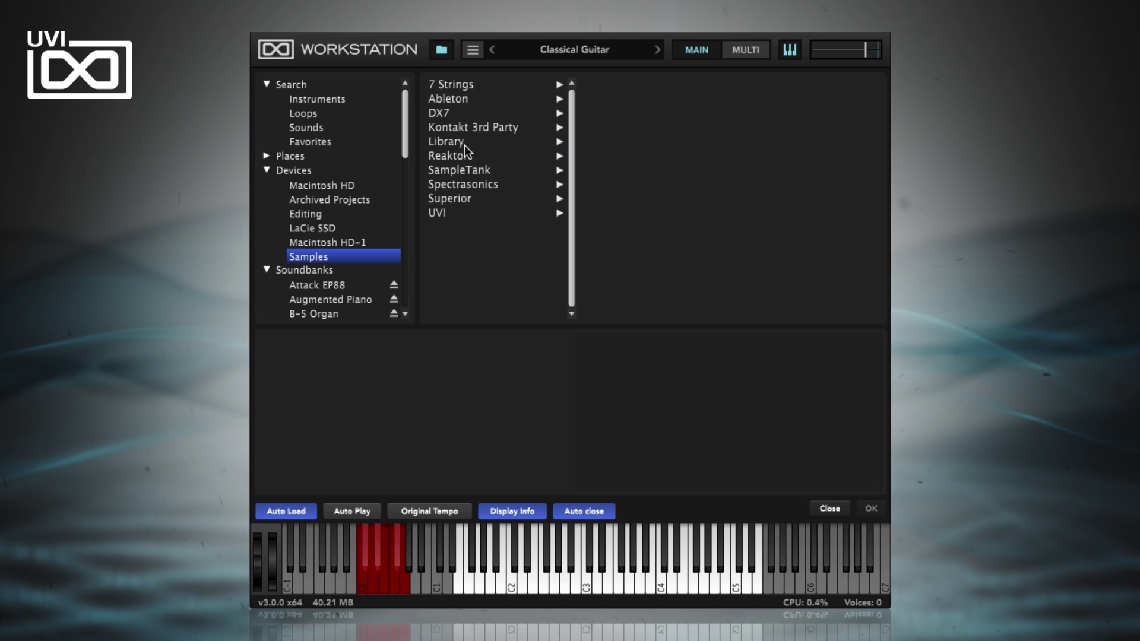
left_click(475, 213)
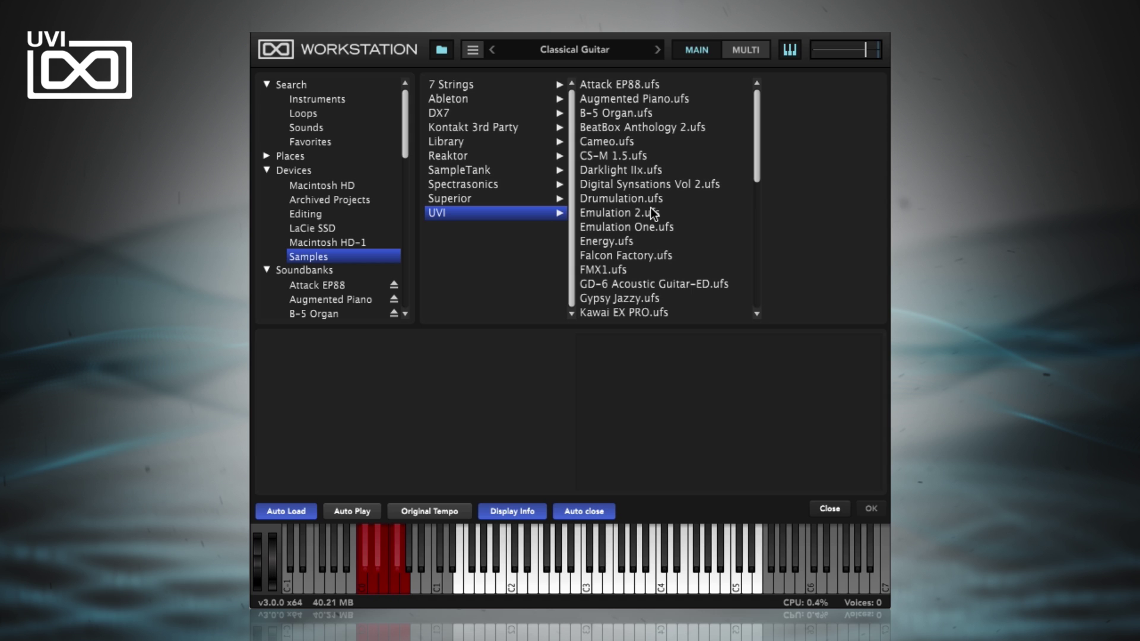
left_click(698, 50)
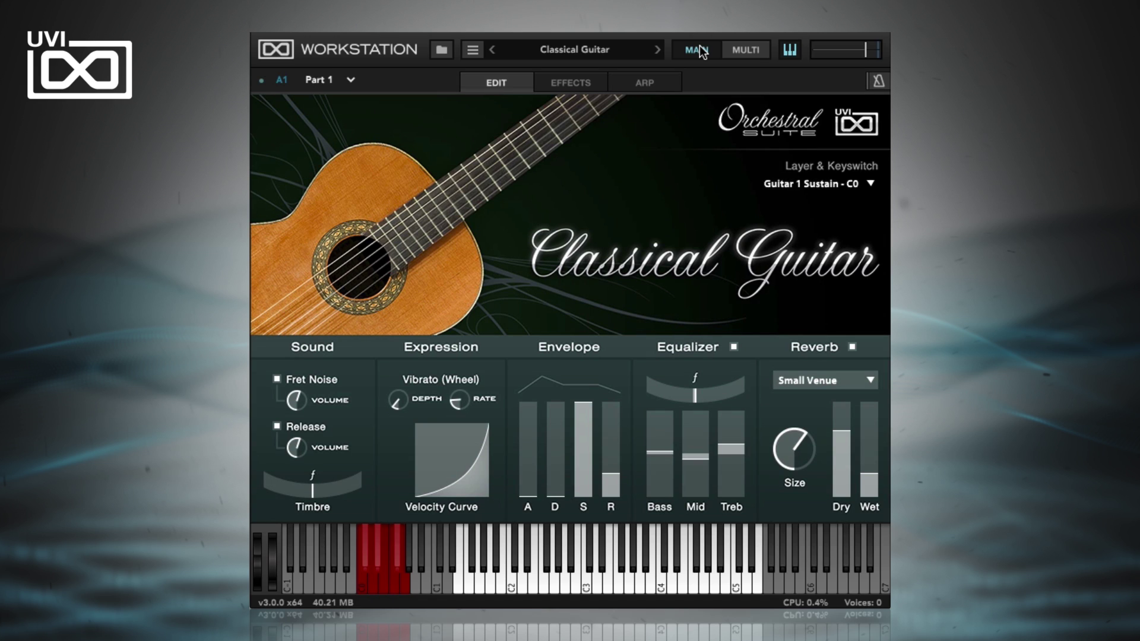
Step: In the multi's mixer, assign the second, empty part to MIDI channel A1 to layer it with Classical Guitar
left_click(745, 51)
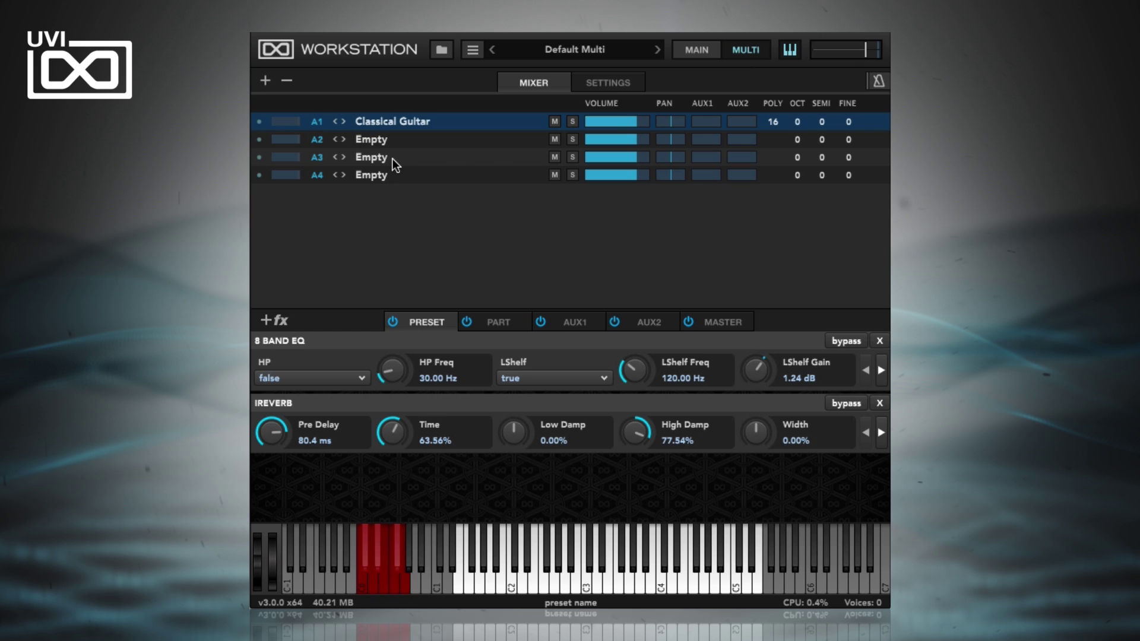
left_click(387, 143)
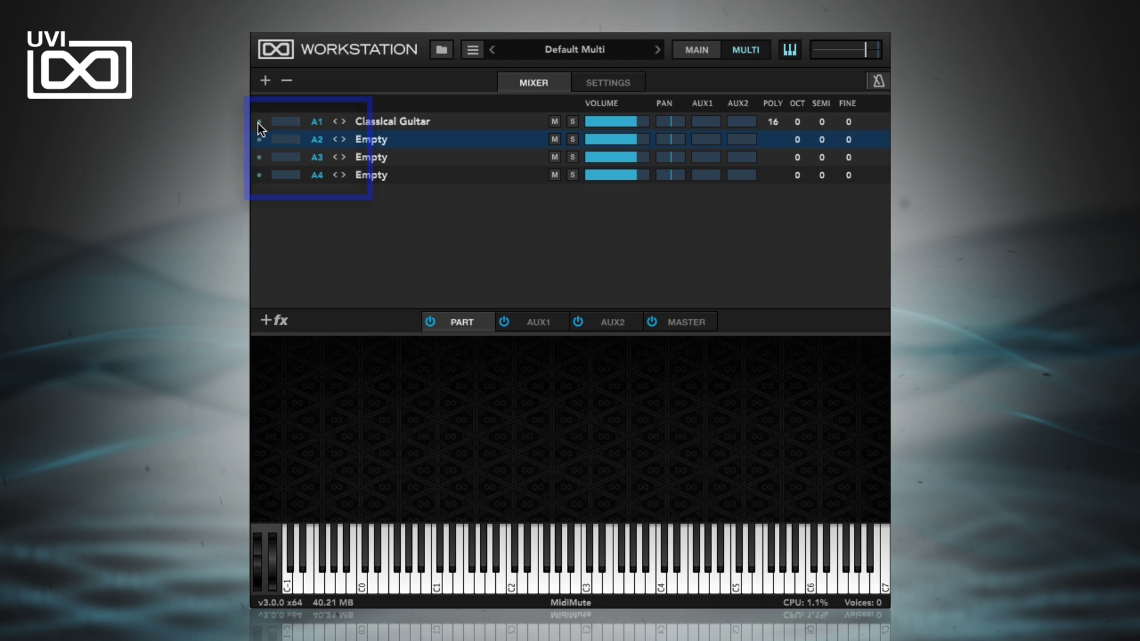
left_click(318, 142)
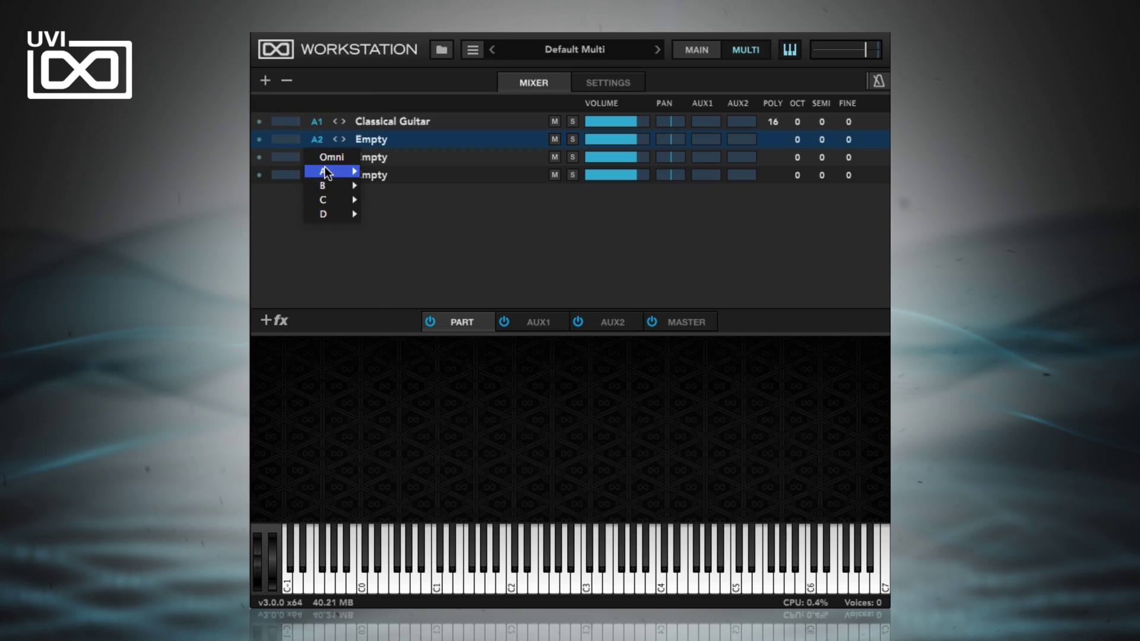
mouse_move(327, 172)
left_click(370, 186)
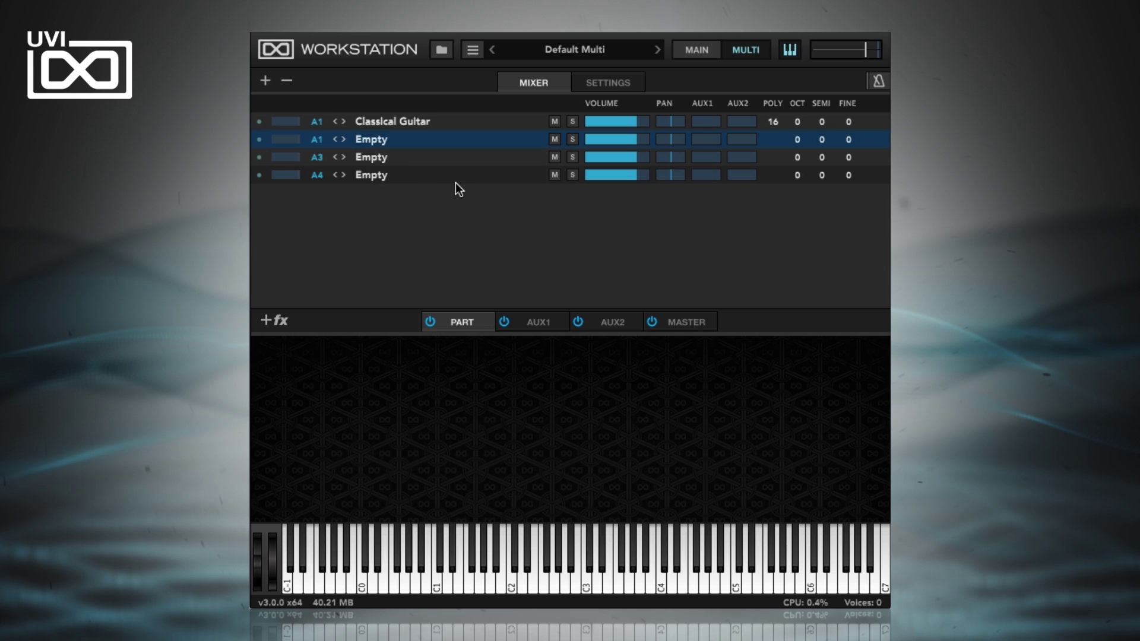
Step: Load Space Cymbalum into the second part from World Suite's By Type > Stringed > Moldovian Cymbalum category
double_click(377, 141)
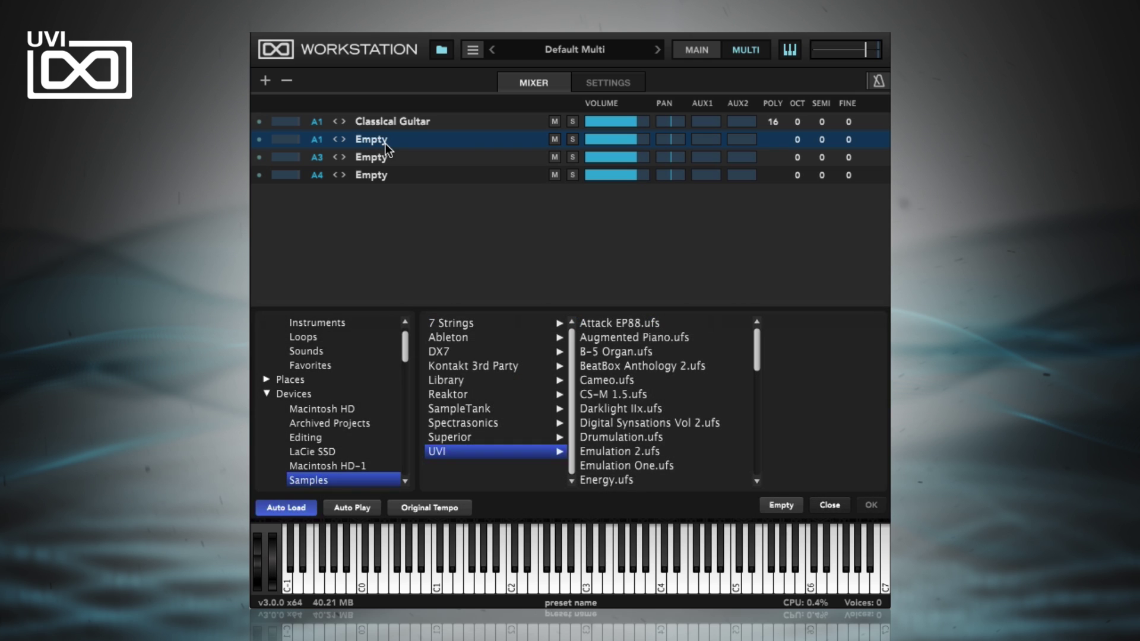
left_click_drag(403, 342, 417, 418)
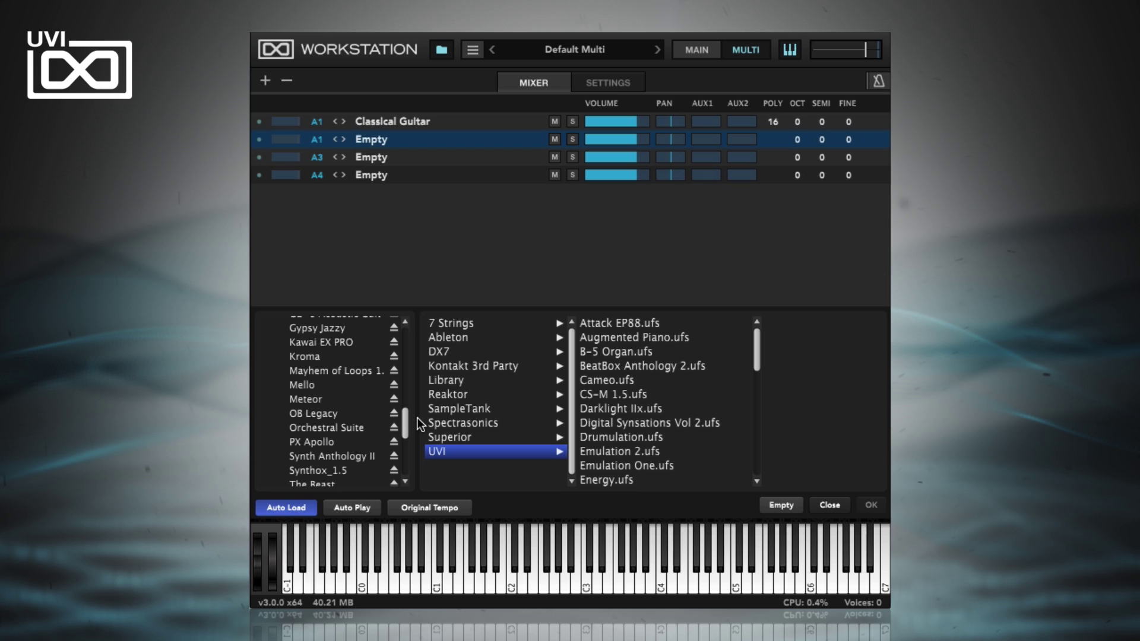
left_click_drag(417, 418, 414, 463)
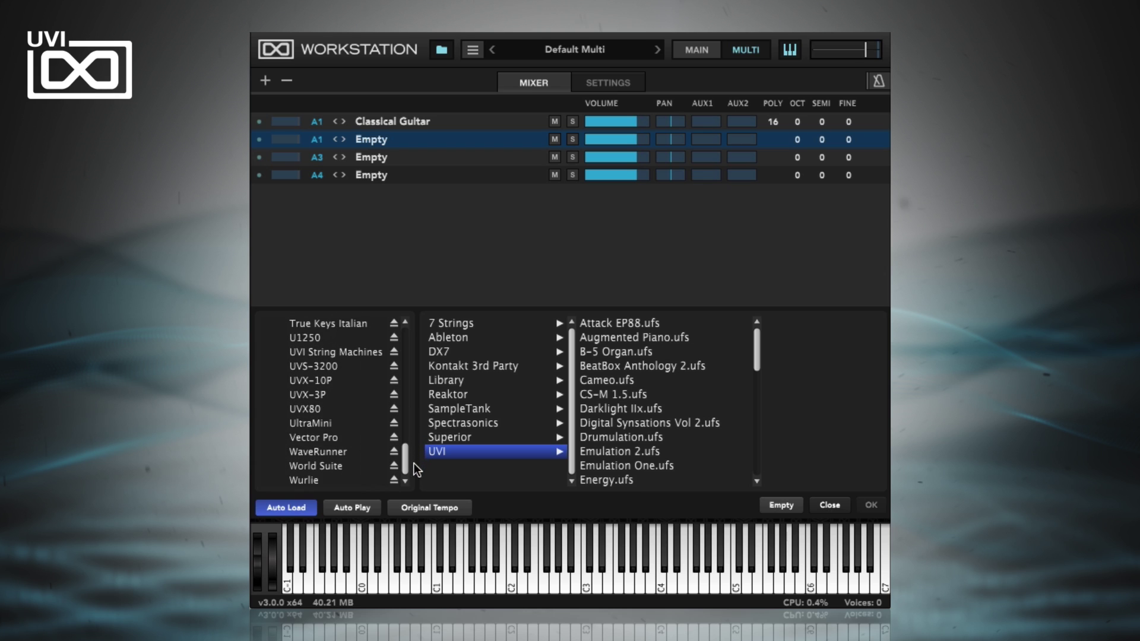
left_click(343, 464)
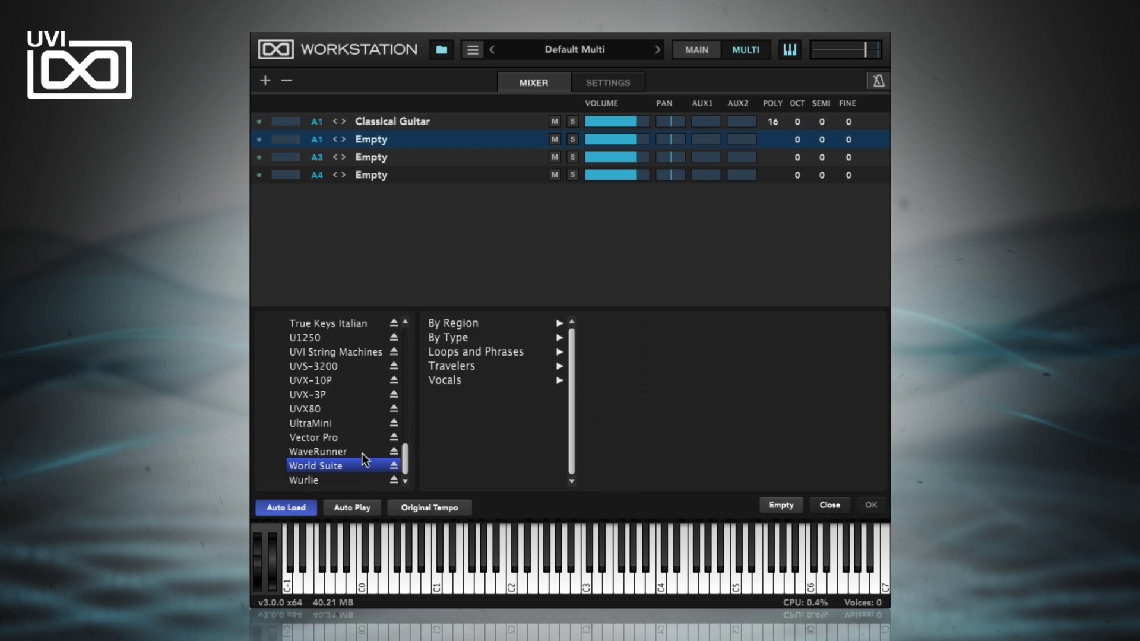
left_click(492, 338)
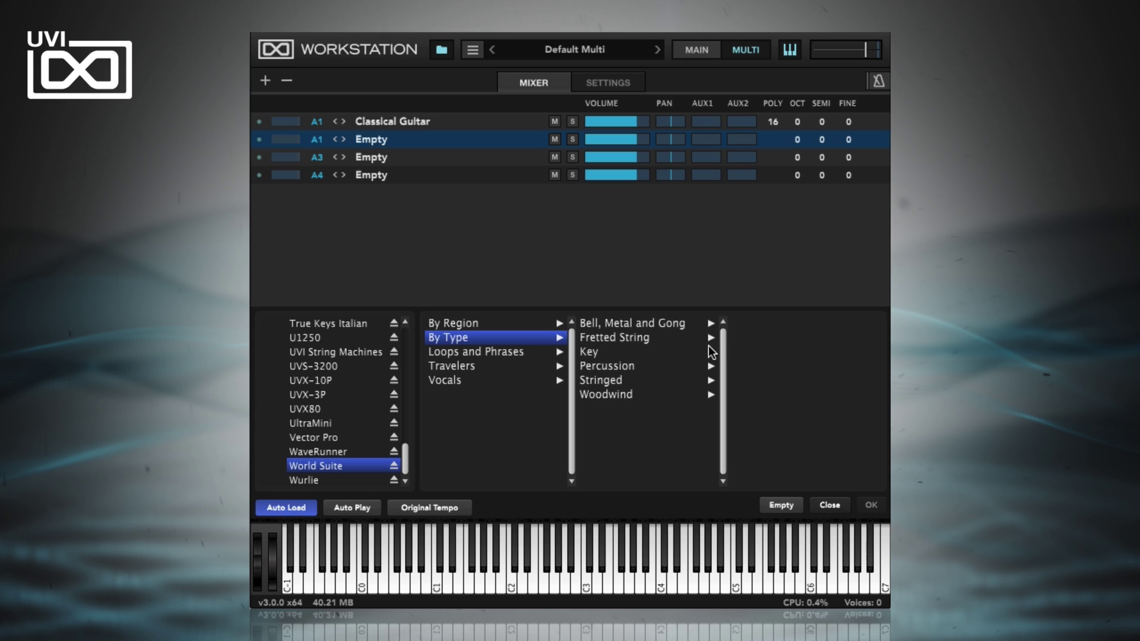
left_click(651, 381)
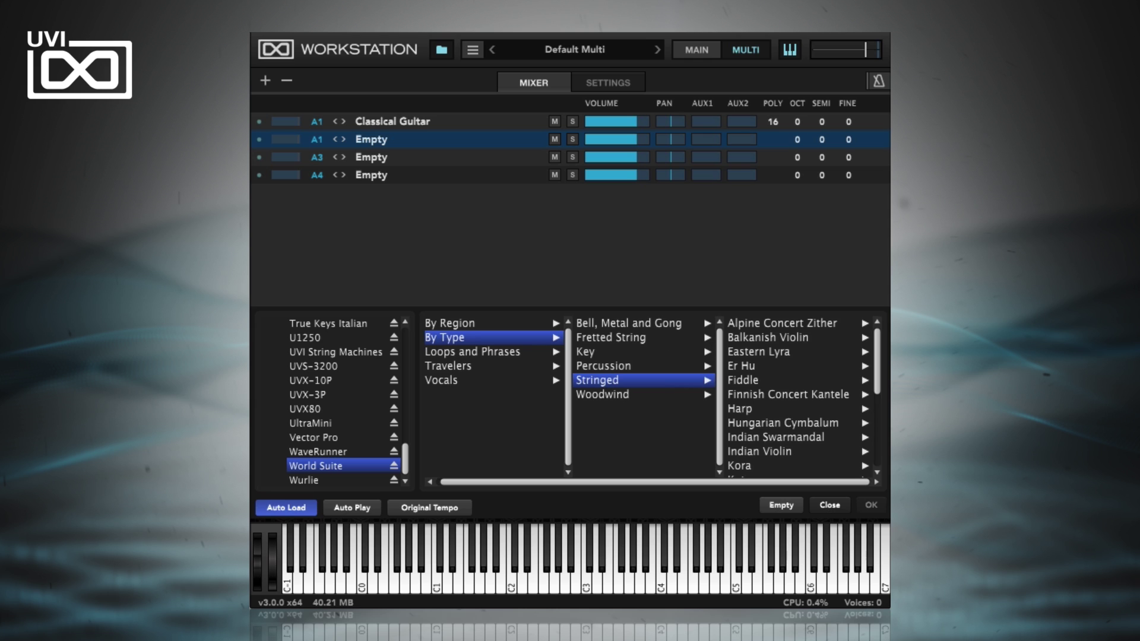
left_click_drag(877, 351, 872, 405)
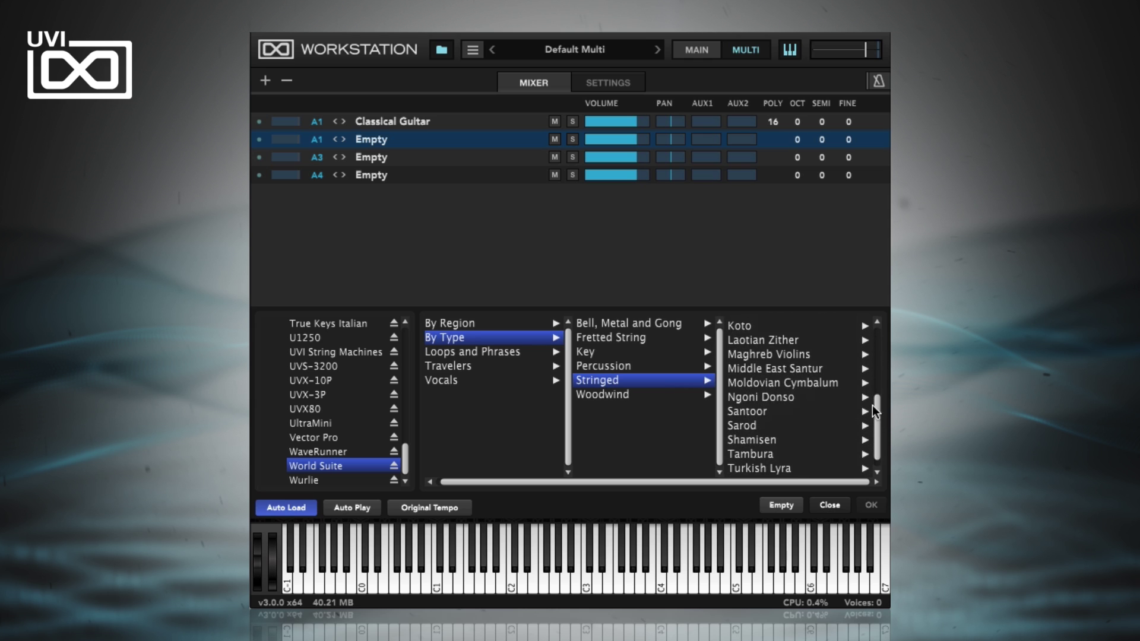
left_click(825, 384)
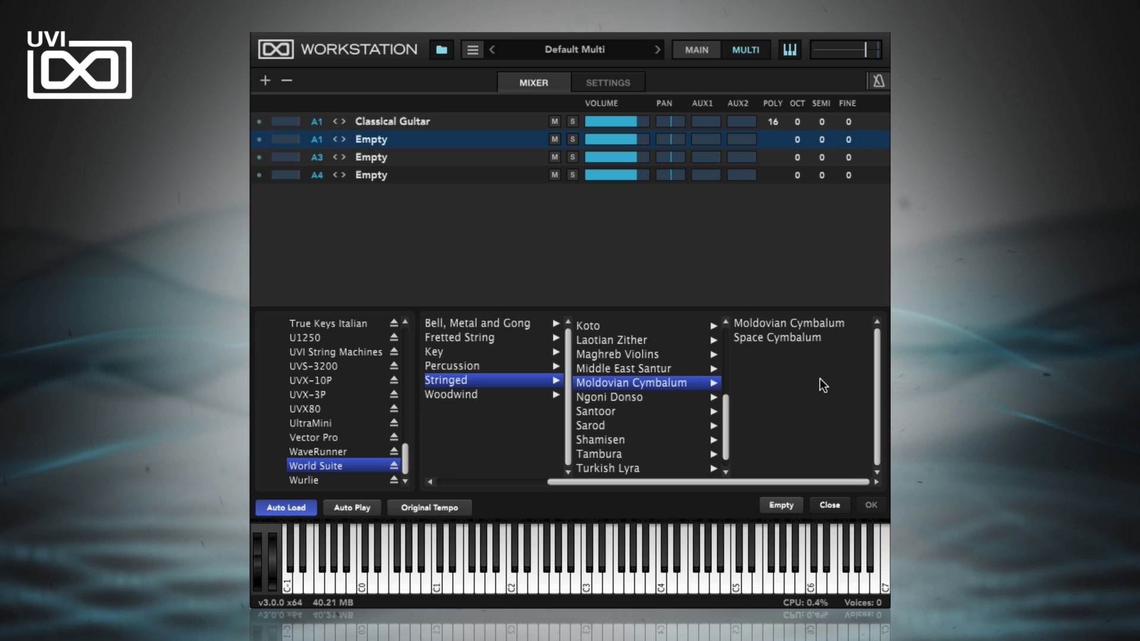
left_click(797, 337)
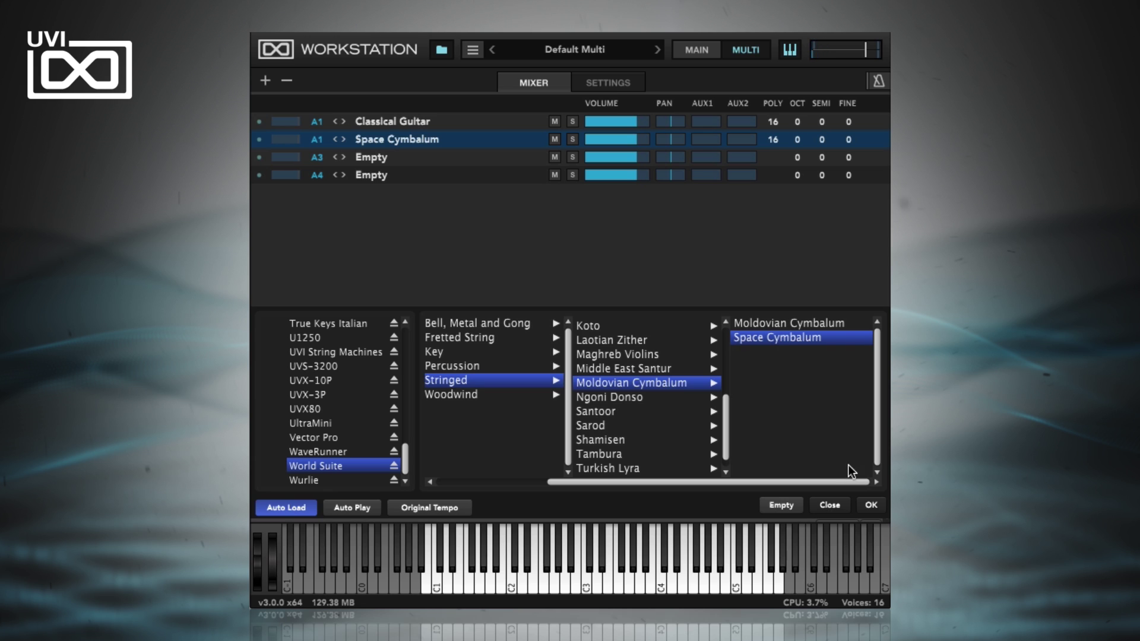
Step: Pan Classical Guitar left and Space Cymbalum right with reduced cymbalum volume, and review the parts' key-range, velocity and output settings
mouse_move(669, 121)
mouse_move(633, 145)
left_click(628, 82)
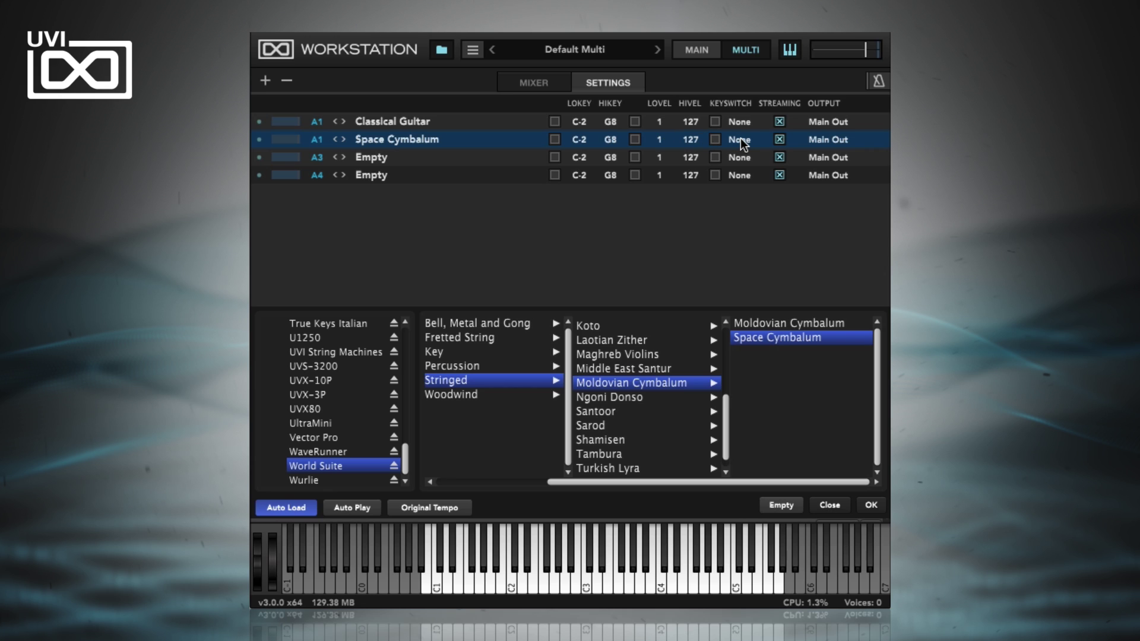
left_click(544, 84)
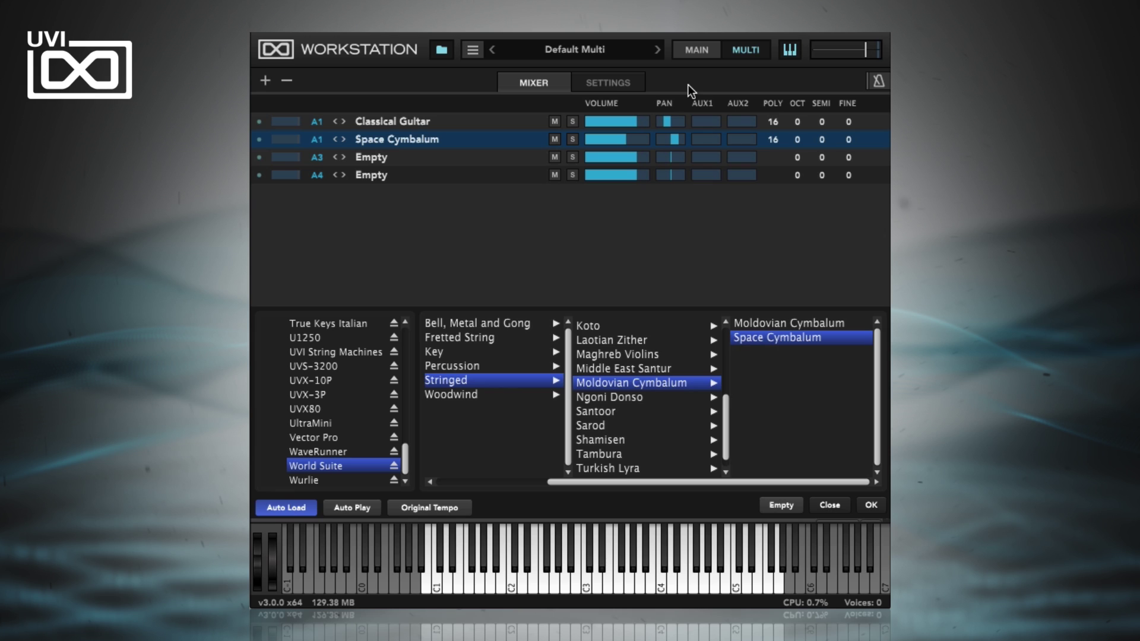
Step: Save the current two-part multi as "Guitar and Cymbalum"
left_click(472, 53)
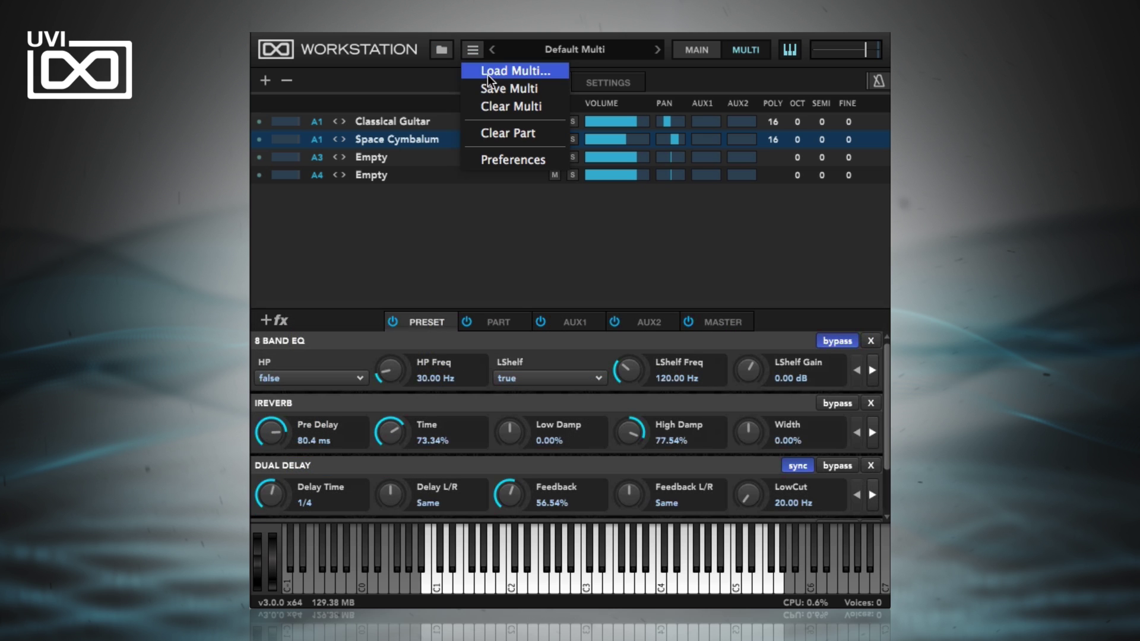
left_click(488, 76)
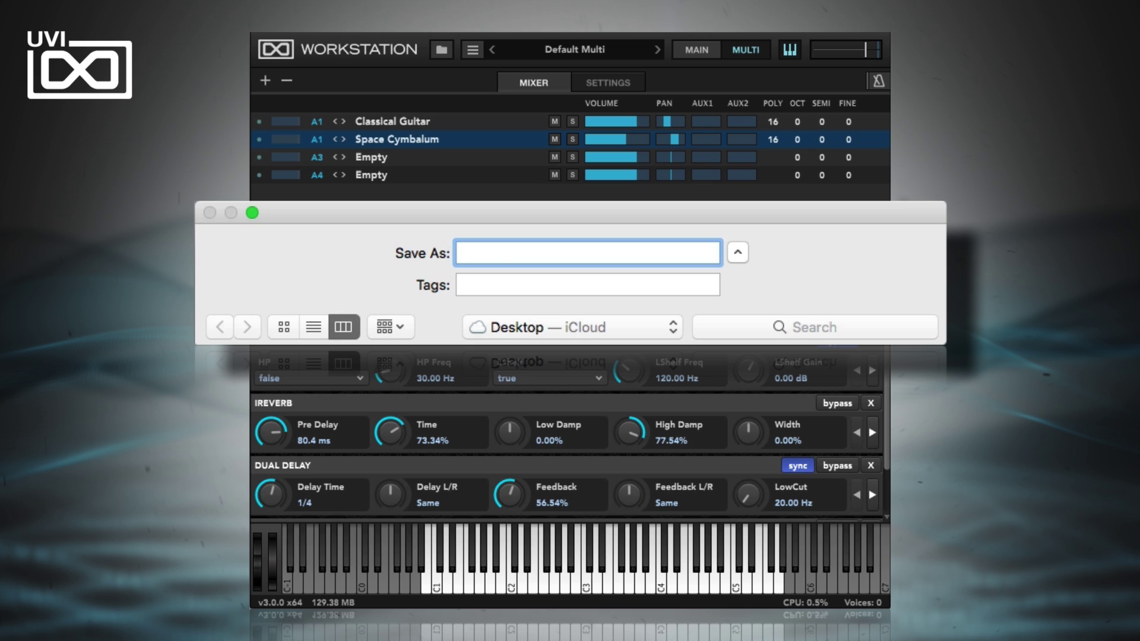
type("Guitar and Cymbalum")
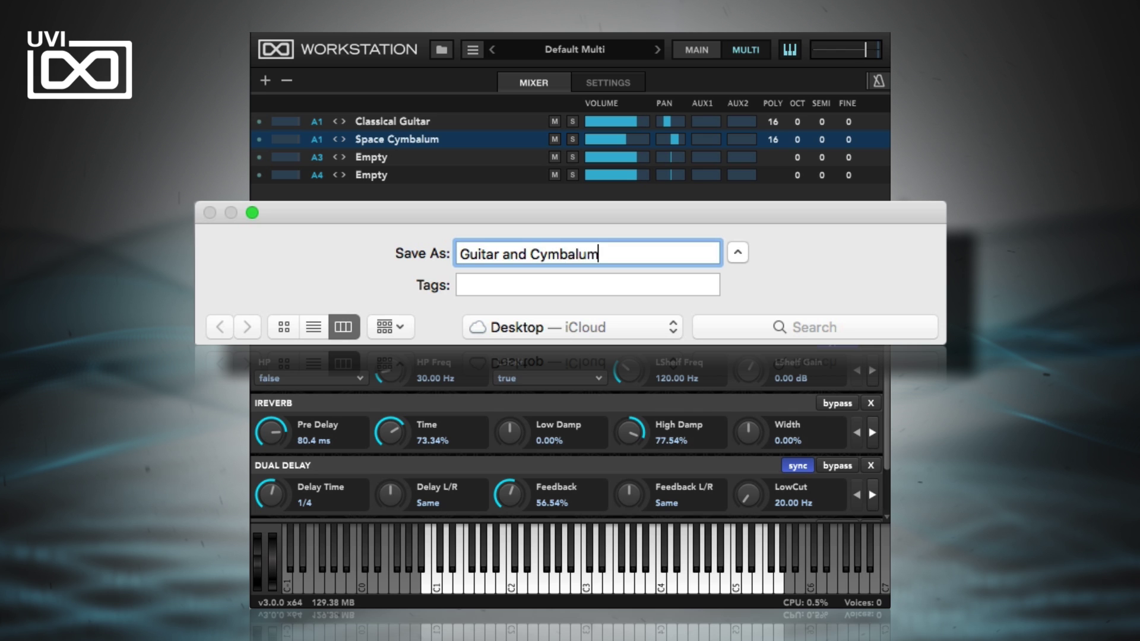
key("Return")
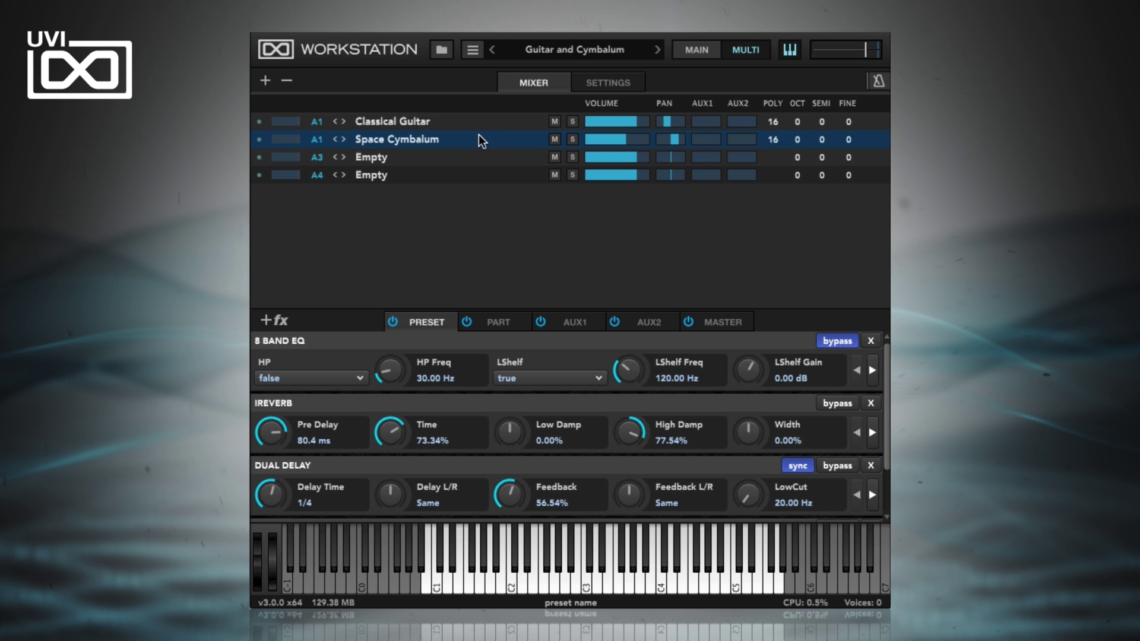
Step: Open the Classical Guitar part in the main view and add its Orchestral Suite preset to the browser's favorites
left_click(451, 126)
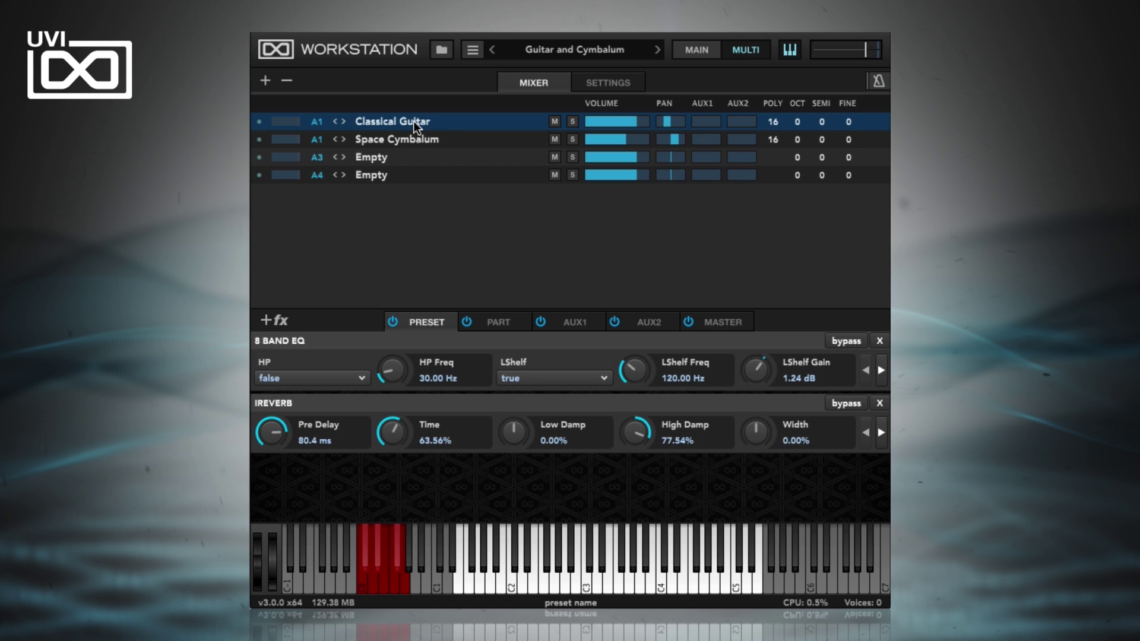
left_click(689, 50)
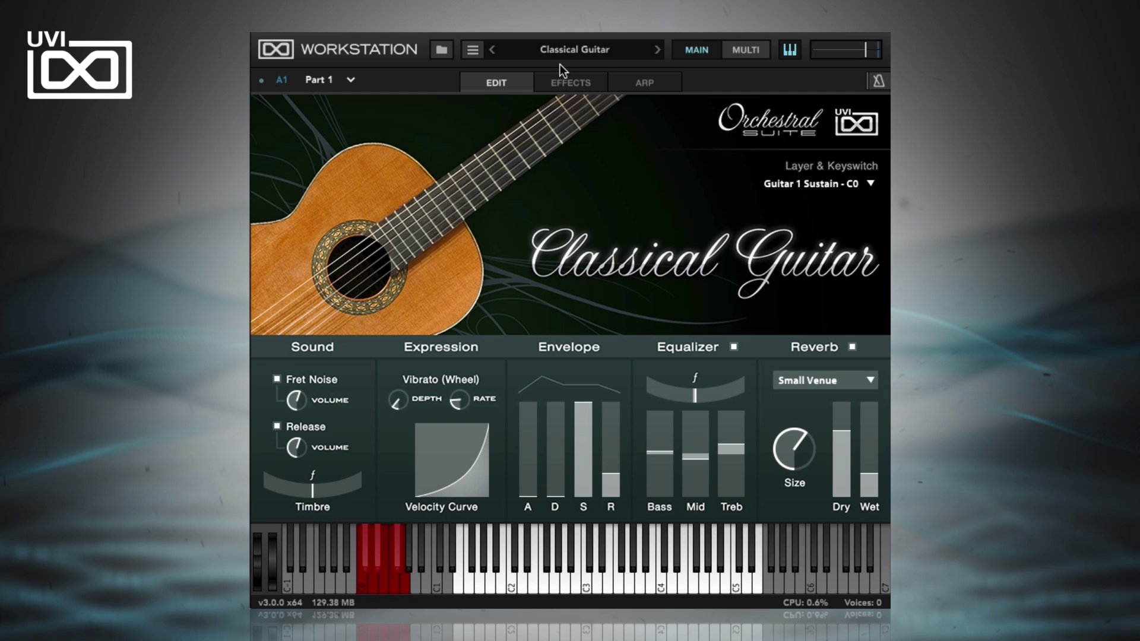
left_click(572, 49)
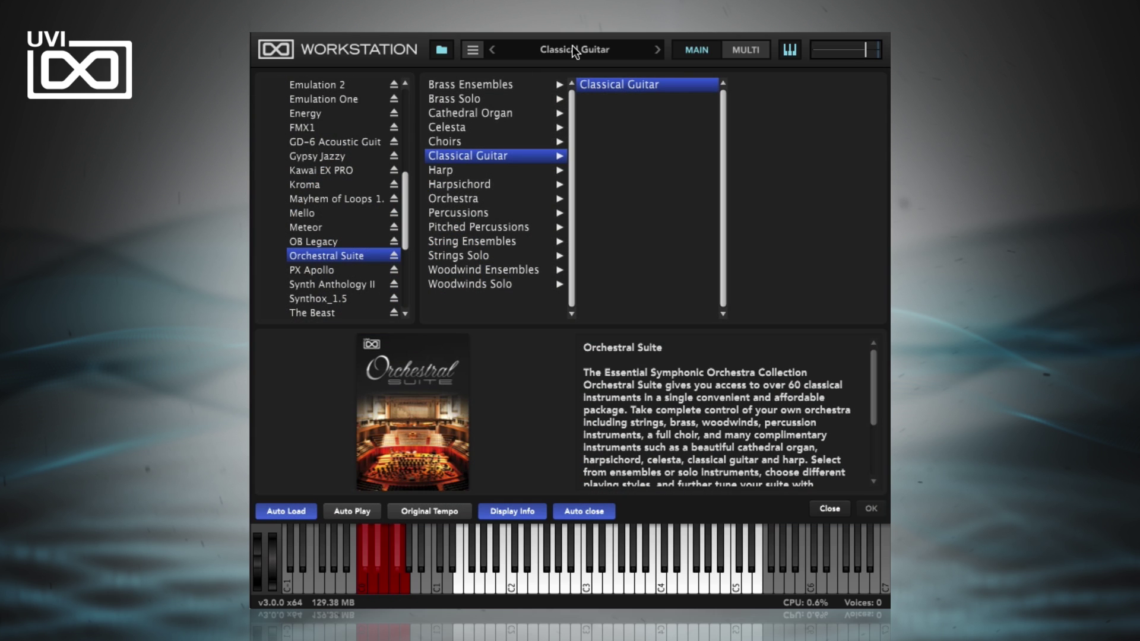
right_click(636, 86)
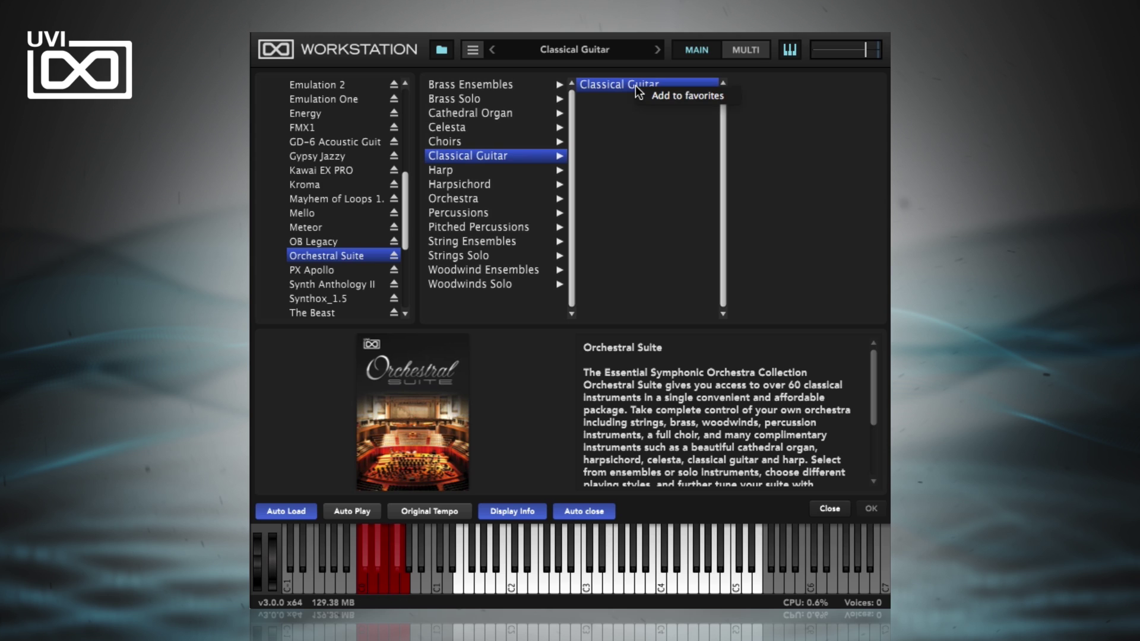
left_click(671, 94)
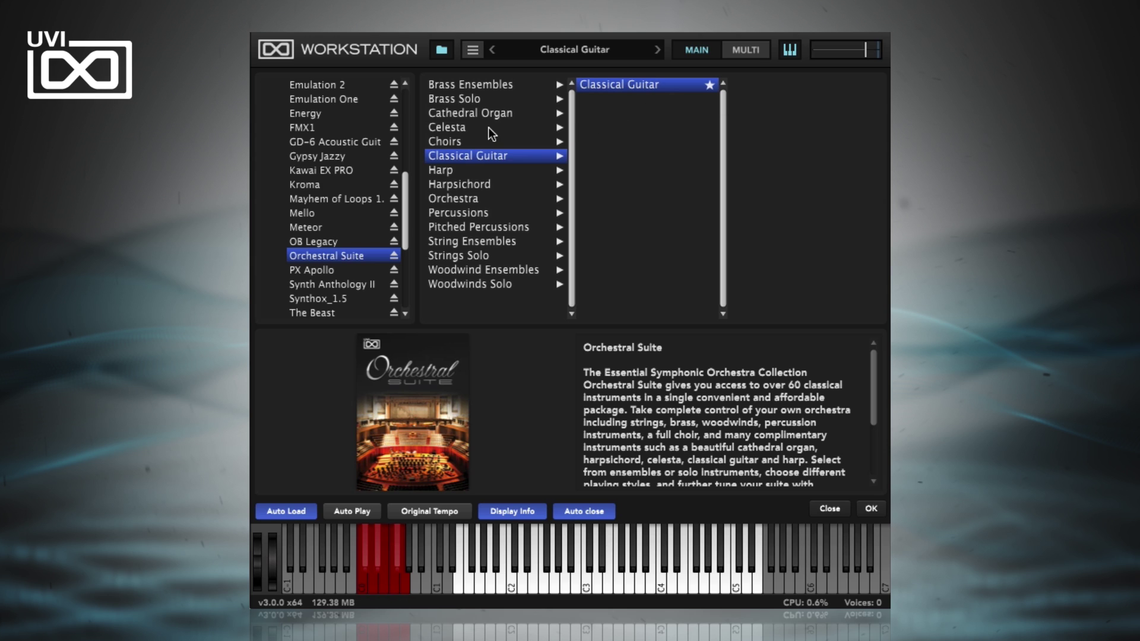
Step: Examine the Favorites list with Soundbanks collapsed, view the Short Stab and Classical Guitar entries, and return to the instrument editor
scroll(373, 152, "up", 6)
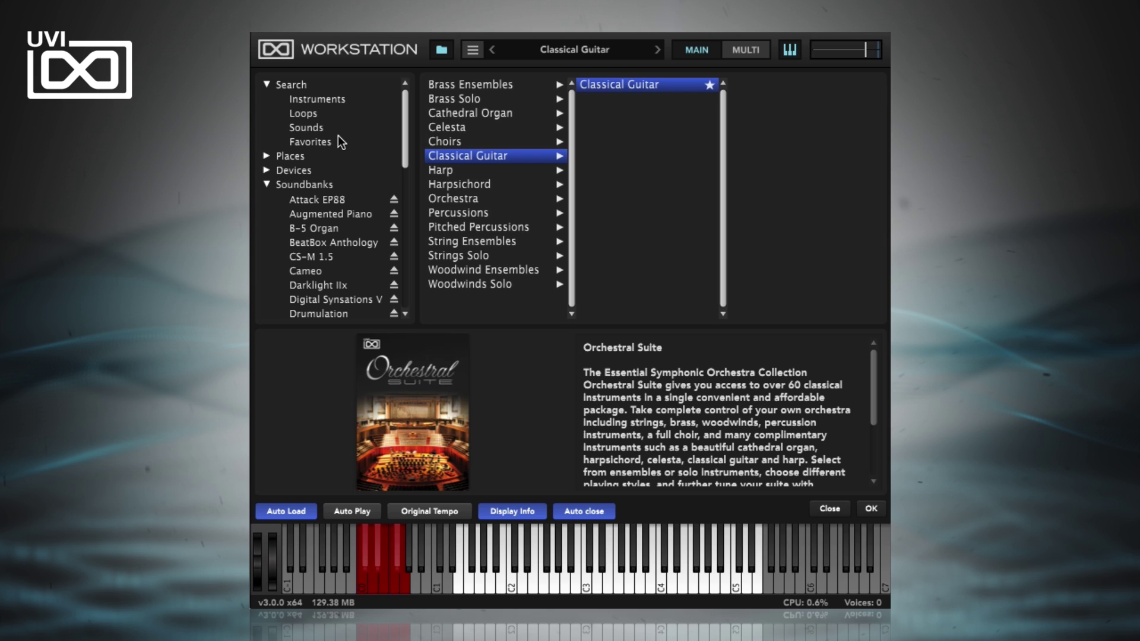
left_click(263, 187)
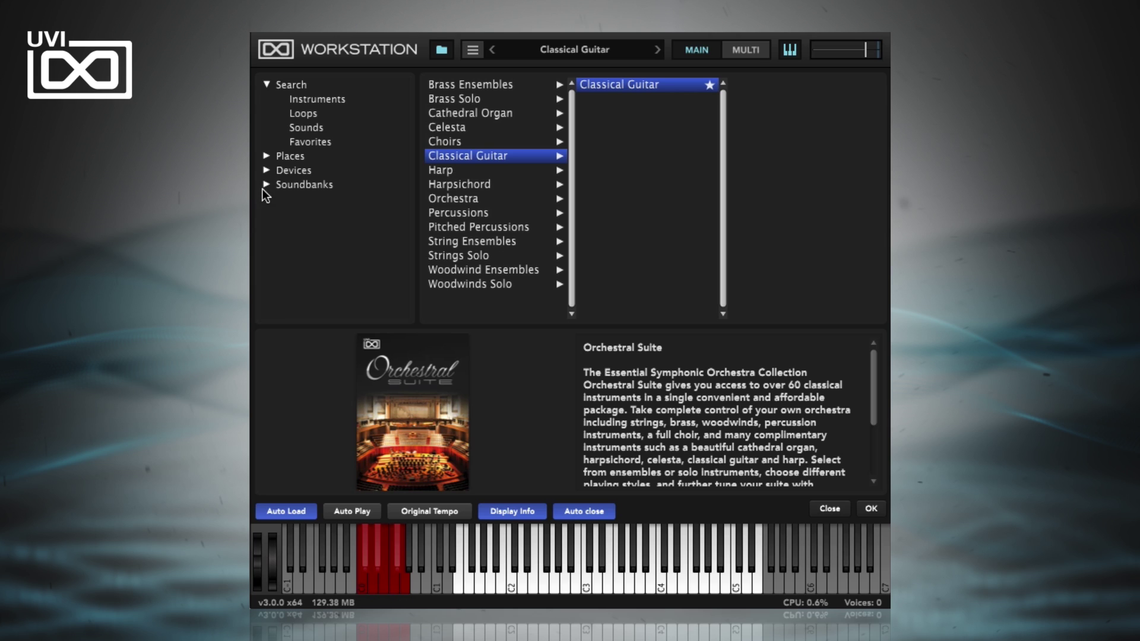
left_click(308, 142)
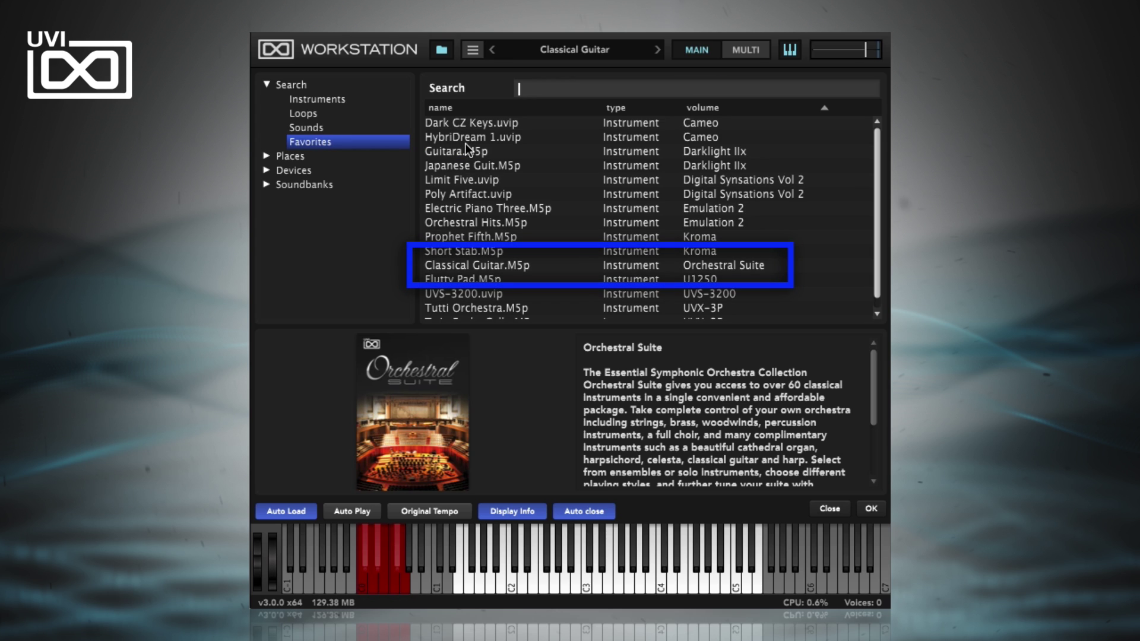
scroll(465, 235, "down", 1)
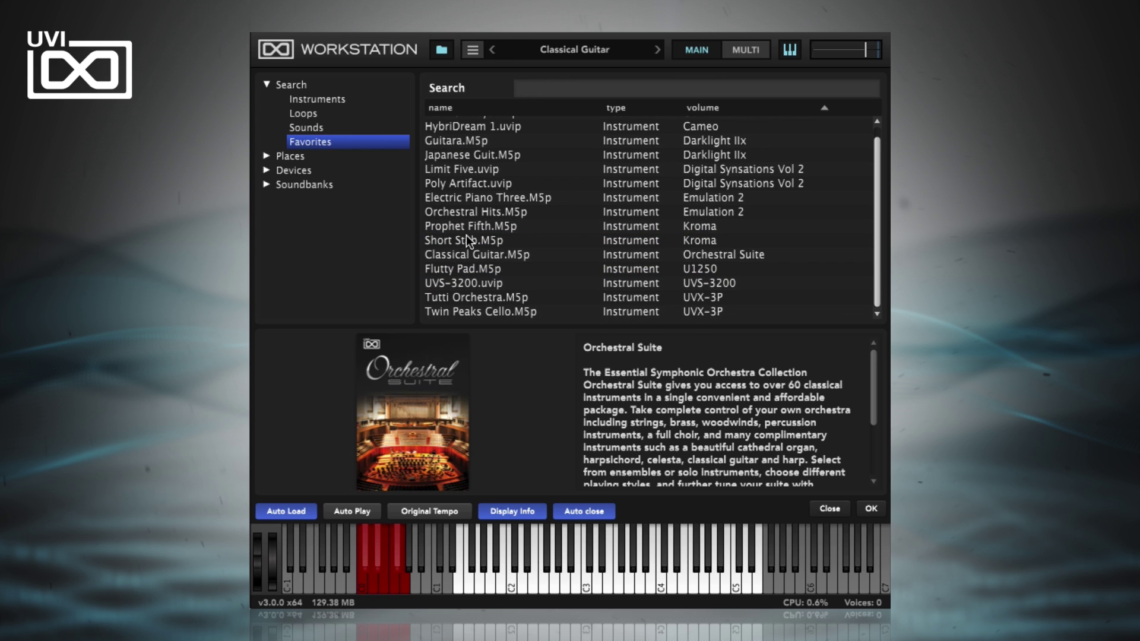
left_click(510, 243)
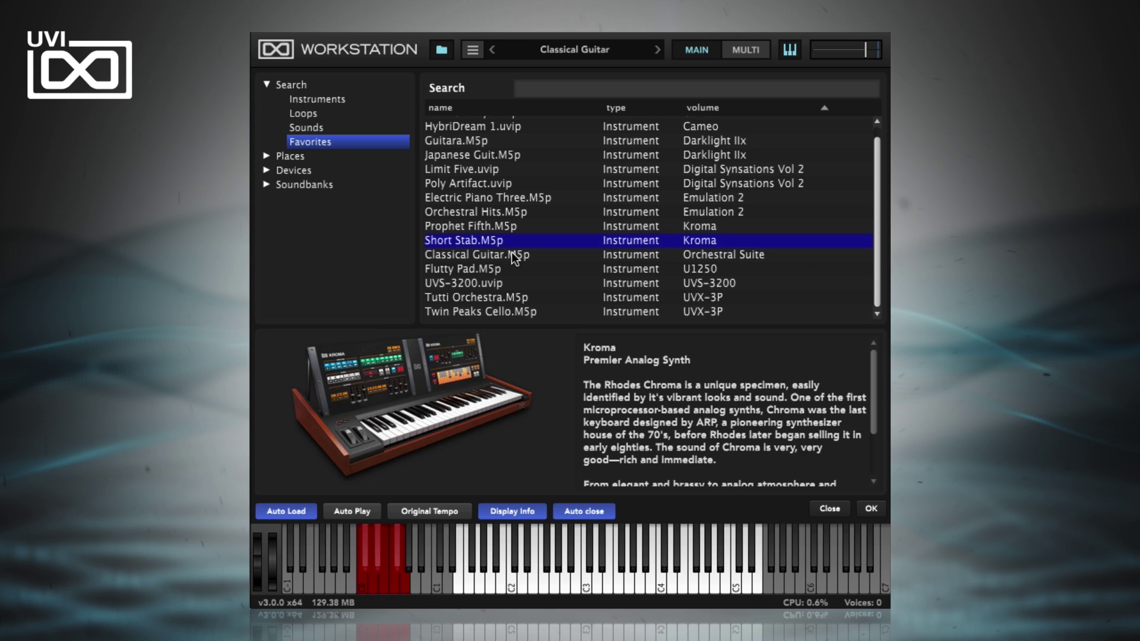
left_click(512, 255)
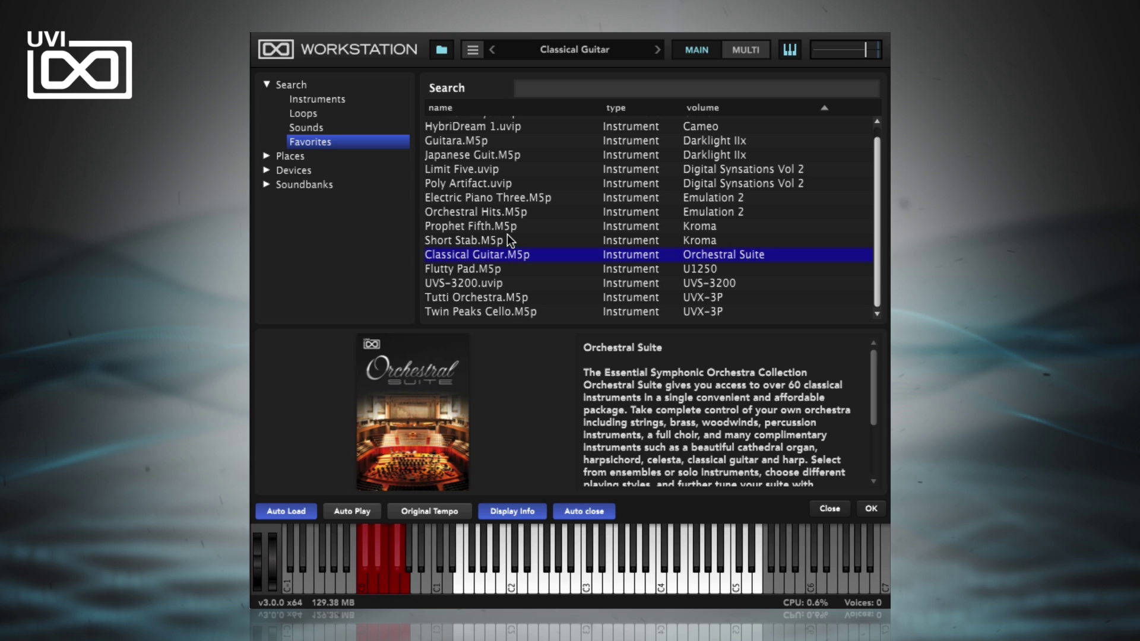
left_click(688, 56)
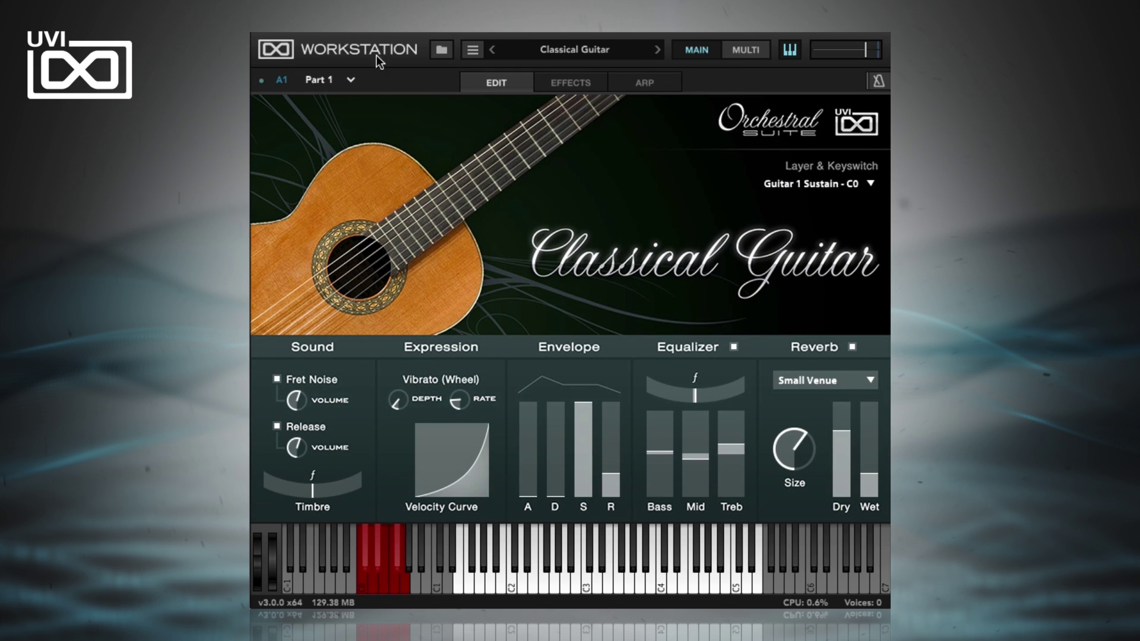
Step: Switch to Part 2 and replace Space Cymbalum with Flutty Pad from the Favorites list
left_click(351, 80)
left_click(364, 114)
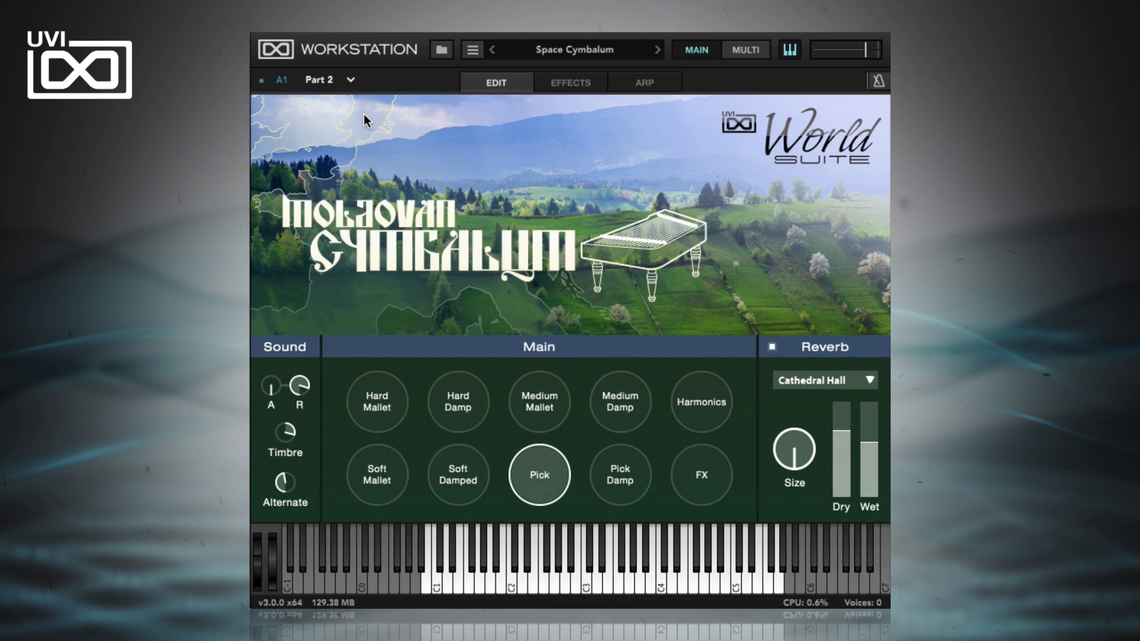
left_click(573, 51)
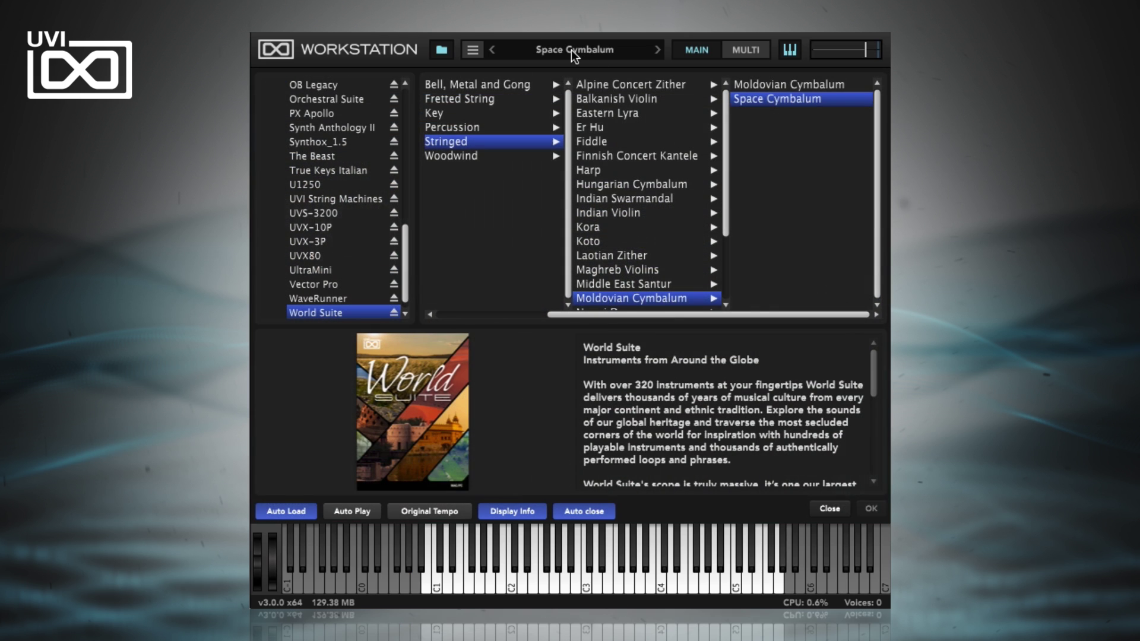
scroll(323, 129, "up", 15)
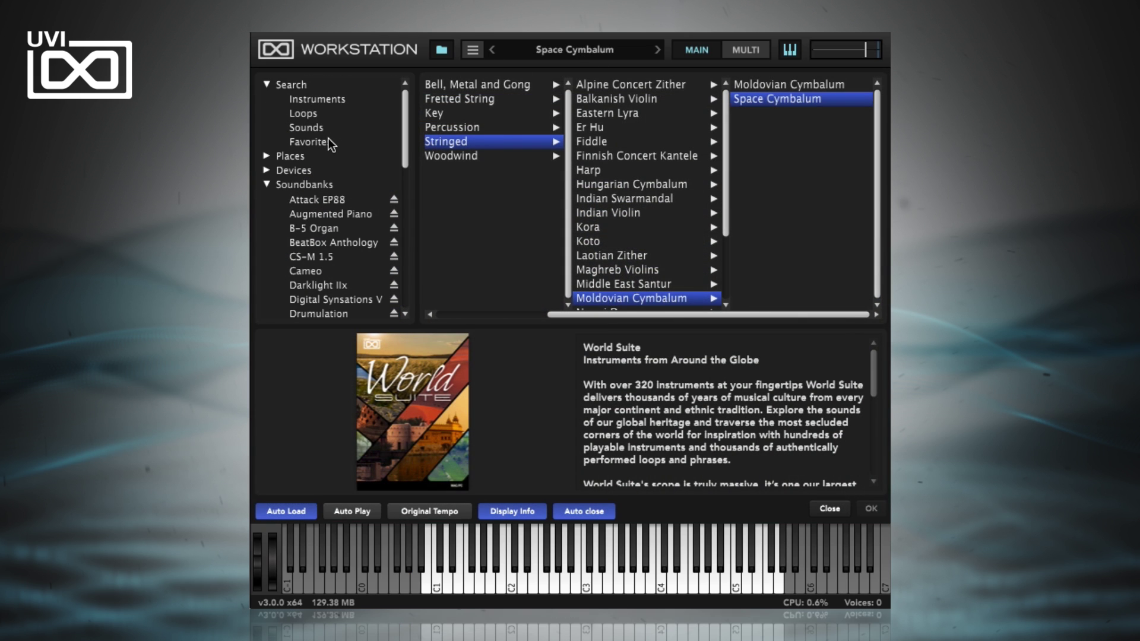
left_click(327, 141)
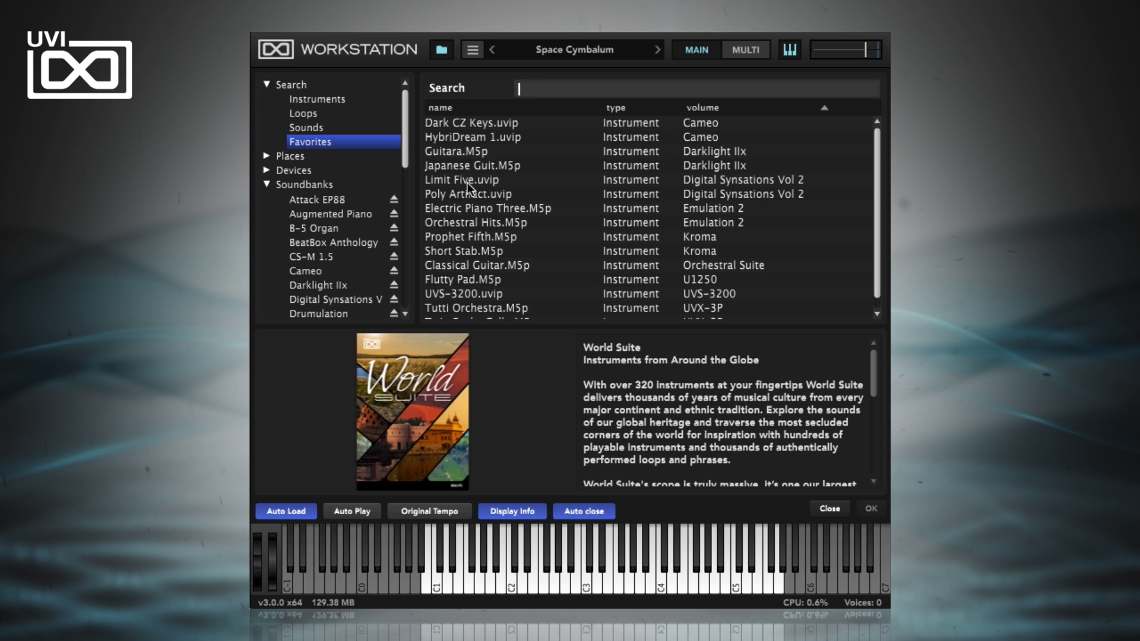
scroll(472, 208, "down", 1)
left_click(472, 266)
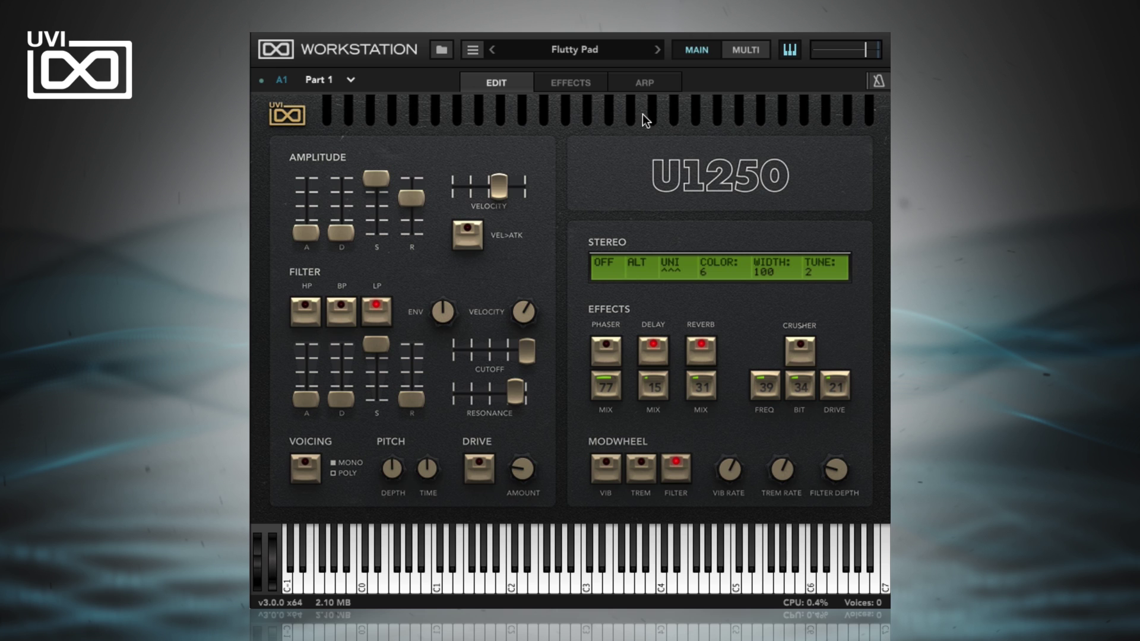
Step: Reopen the browser from Flutty Pad and review the instruments saved in Favorites
left_click(568, 51)
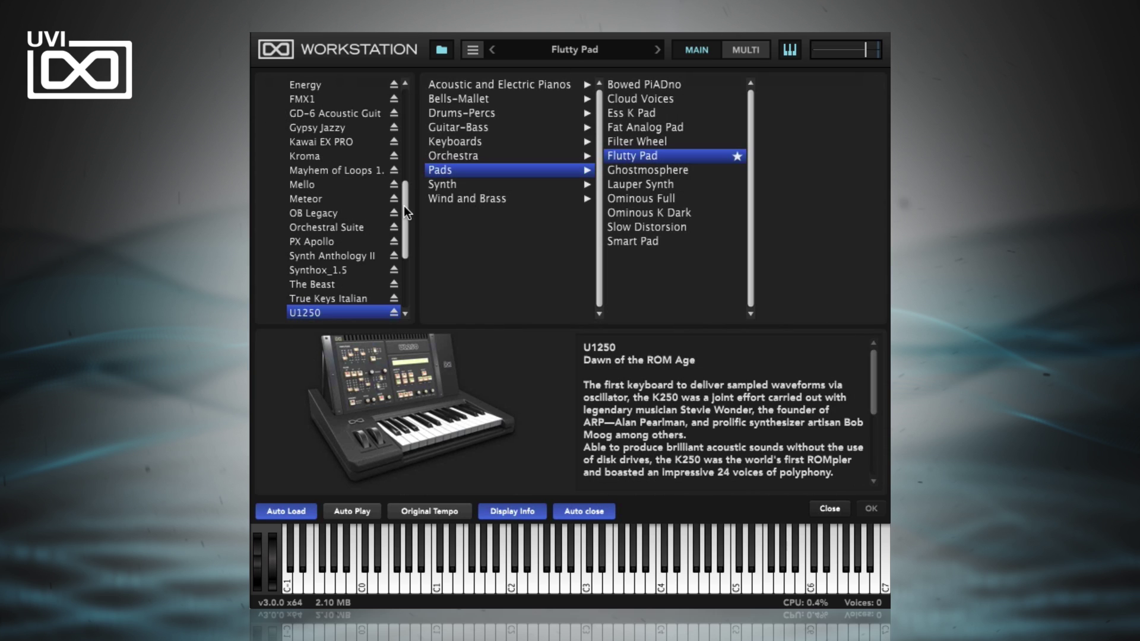
left_click_drag(401, 208, 404, 102)
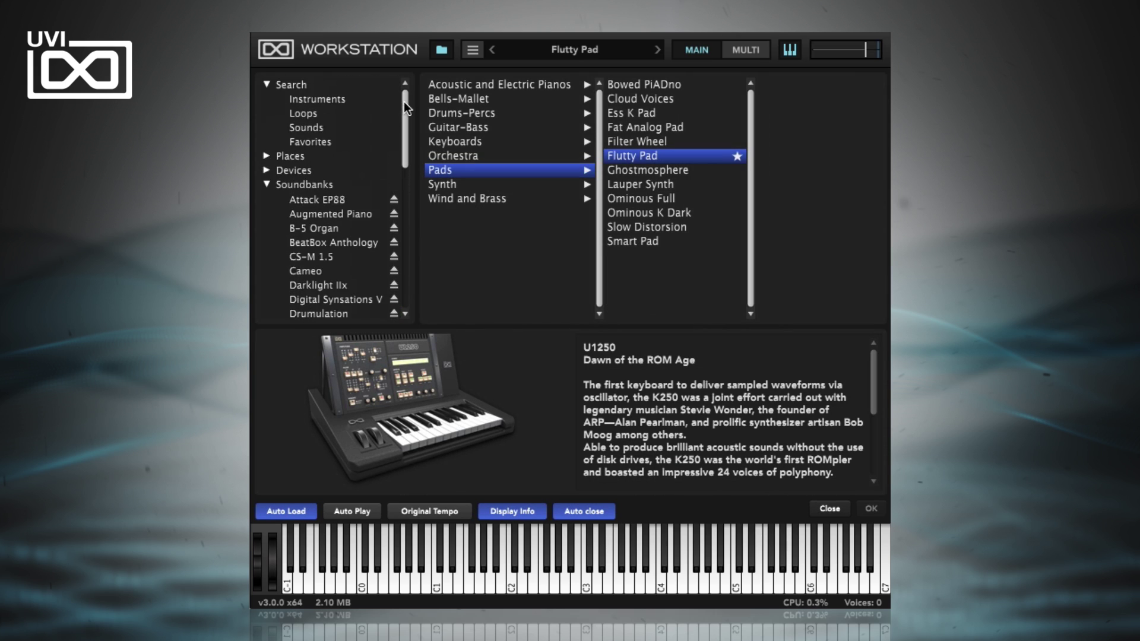
left_click(344, 99)
left_click(327, 141)
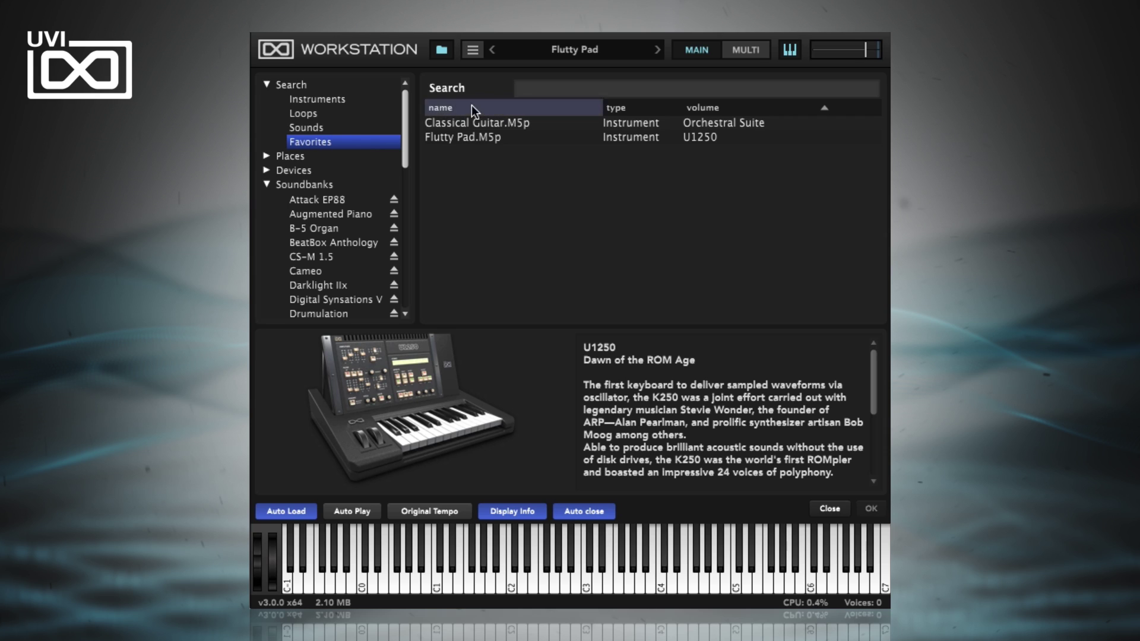
Step: Search all instruments for "brass" and load Trombone 2 from Emulation One
left_click(319, 100)
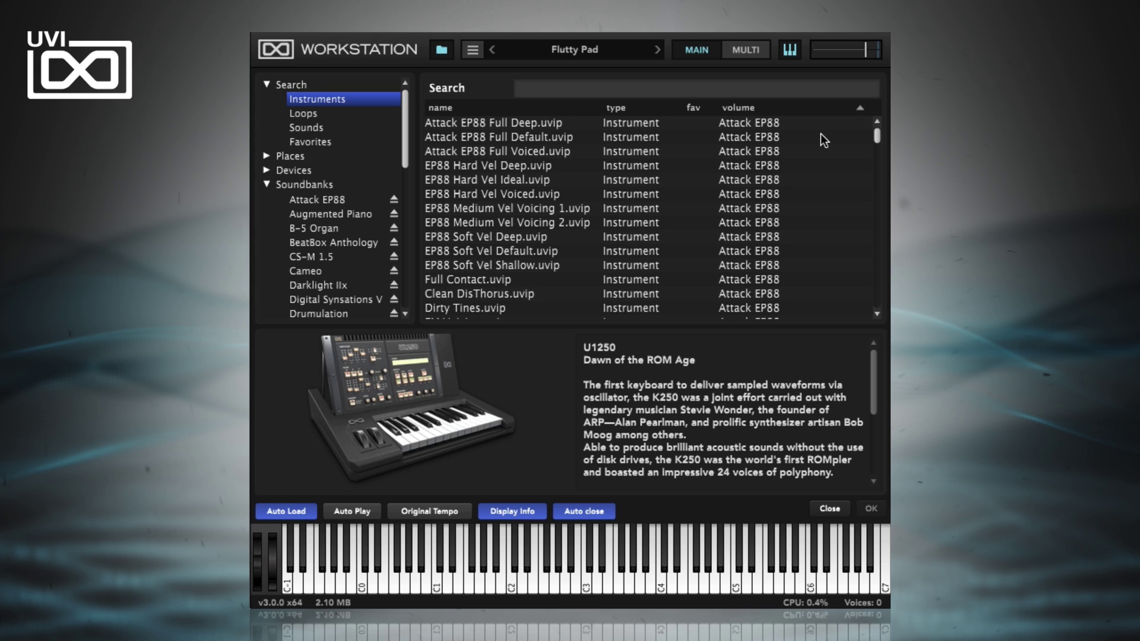
left_click(760, 89)
type("brass")
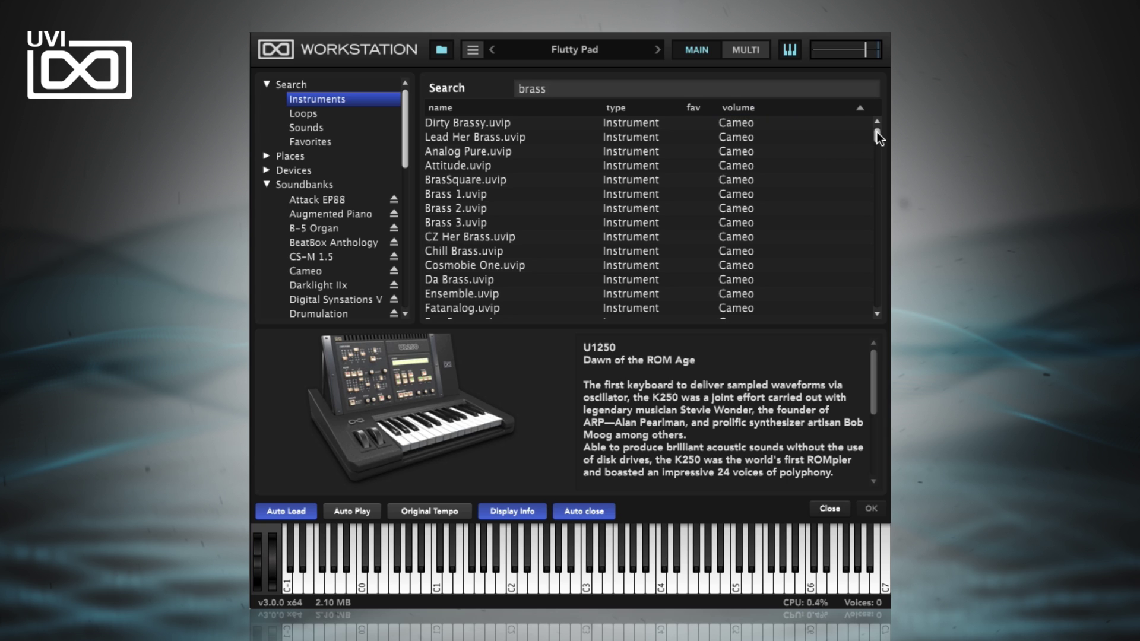
left_click_drag(878, 132, 872, 174)
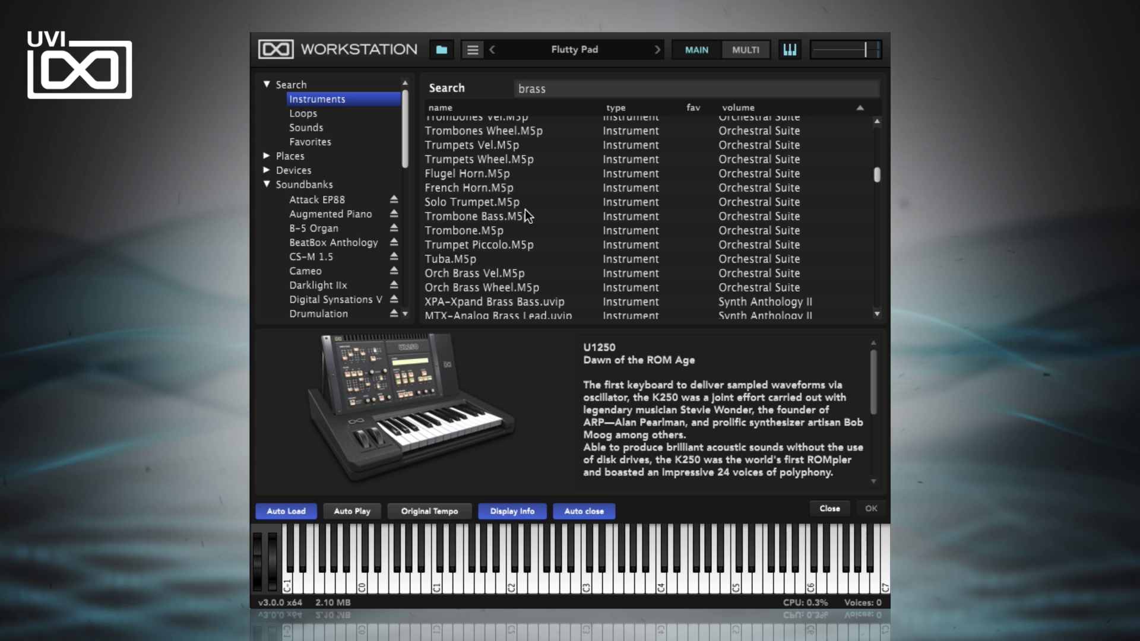
left_click_drag(875, 175, 875, 159)
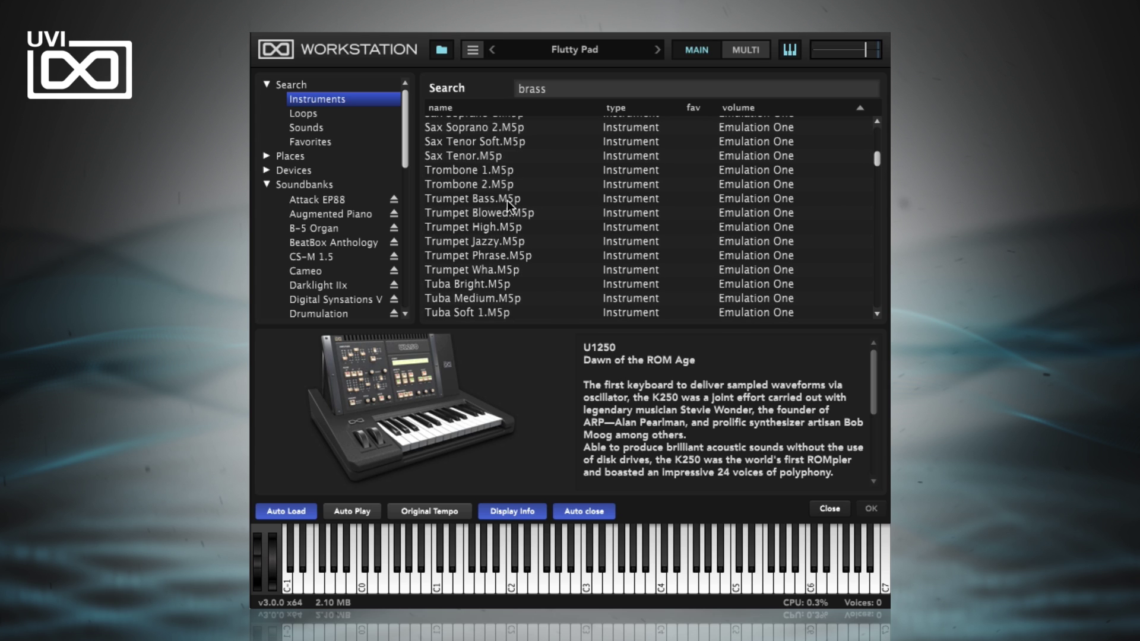
left_click(507, 177)
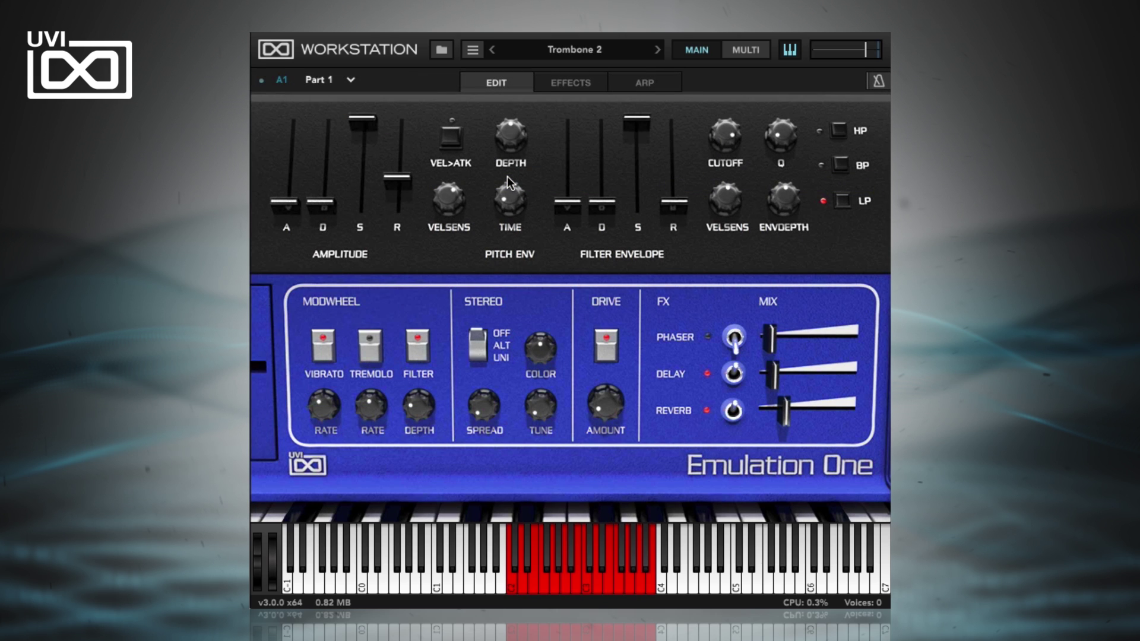
Step: Replace Trombone 2 by loading Flutty Pad from the browser's Favorites list
left_click(540, 49)
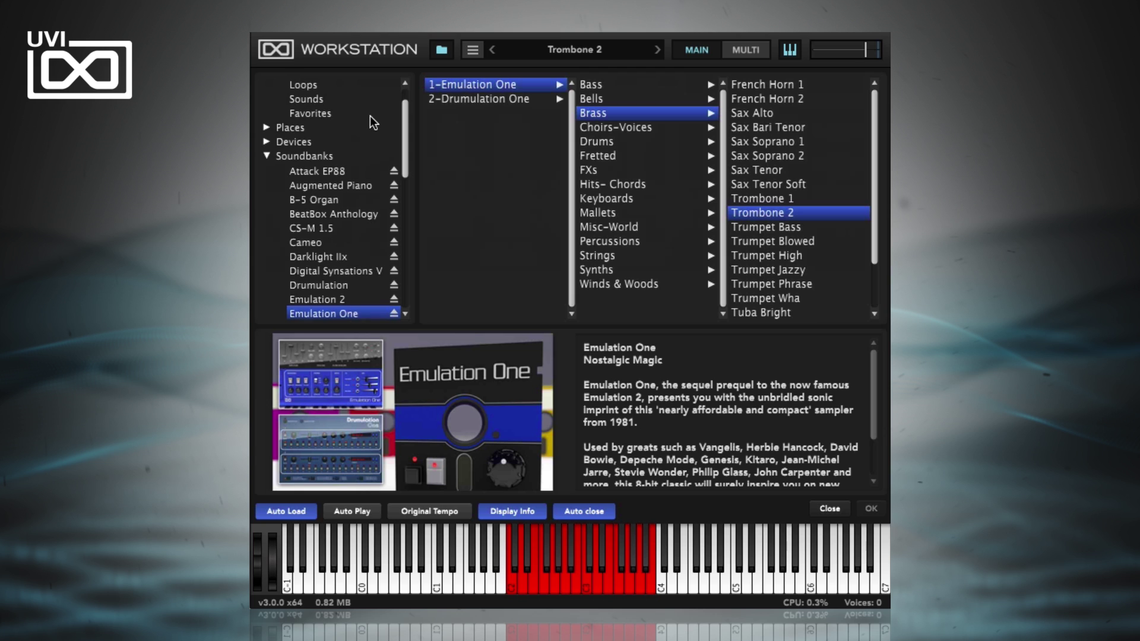
scroll(369, 117, "up", 2)
left_click(359, 141)
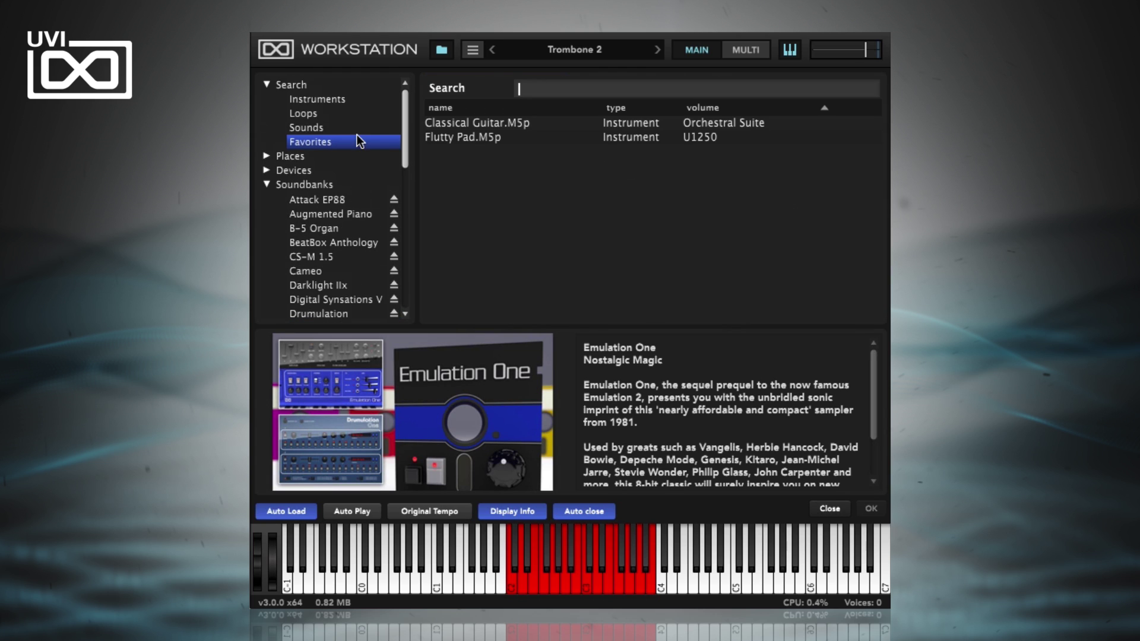
double_click(482, 136)
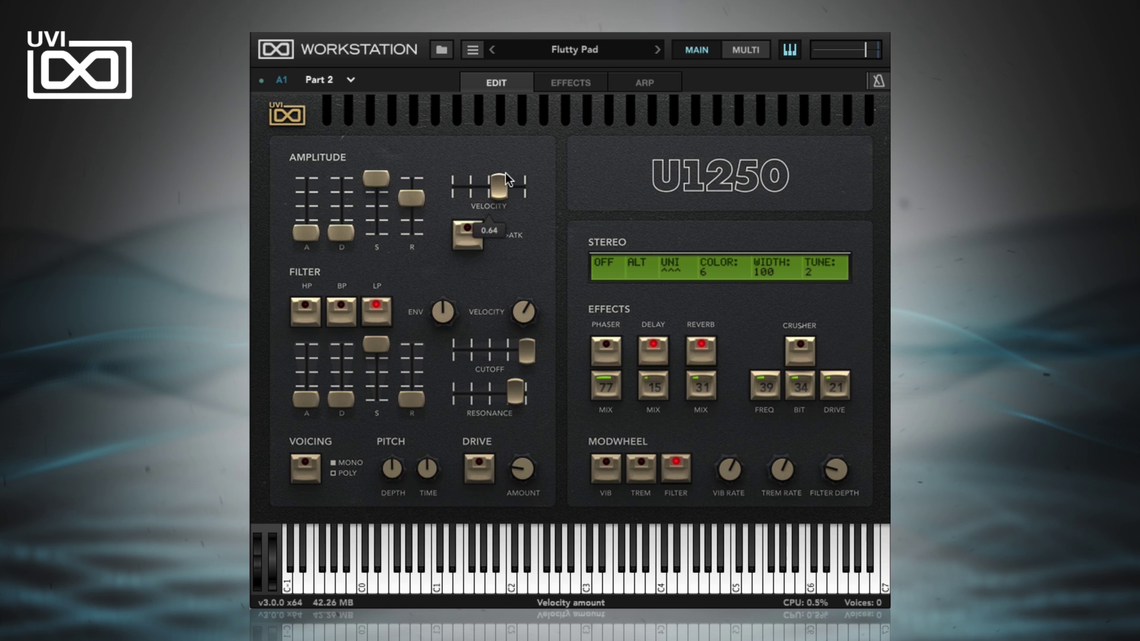
Step: Clear the current multi and load Meteor into the empty Part 1
left_click(473, 52)
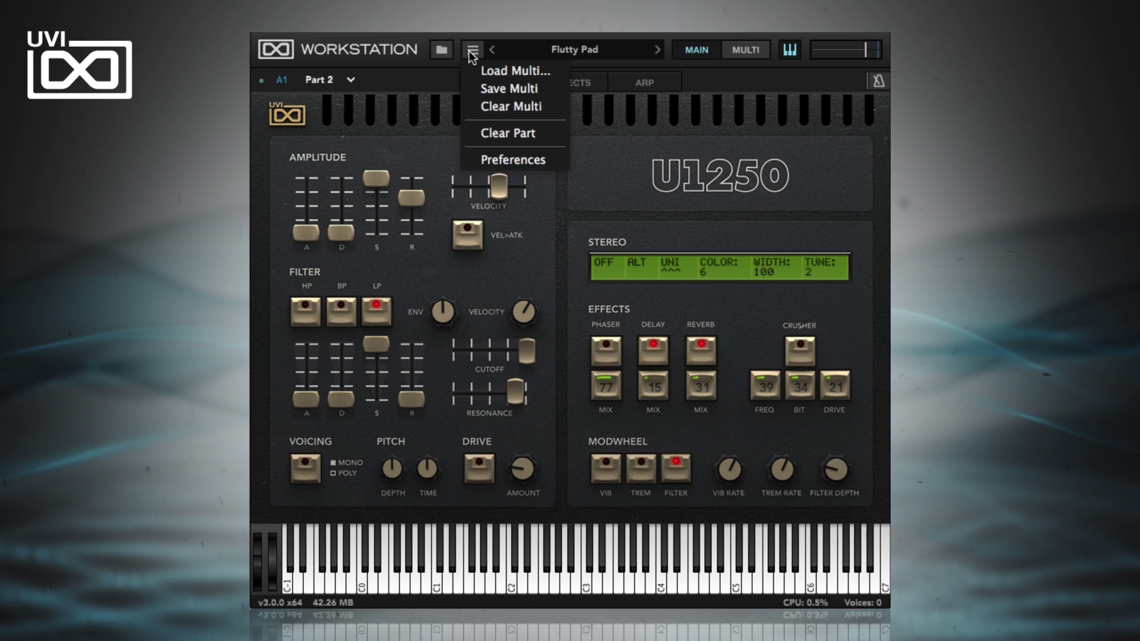
left_click(490, 102)
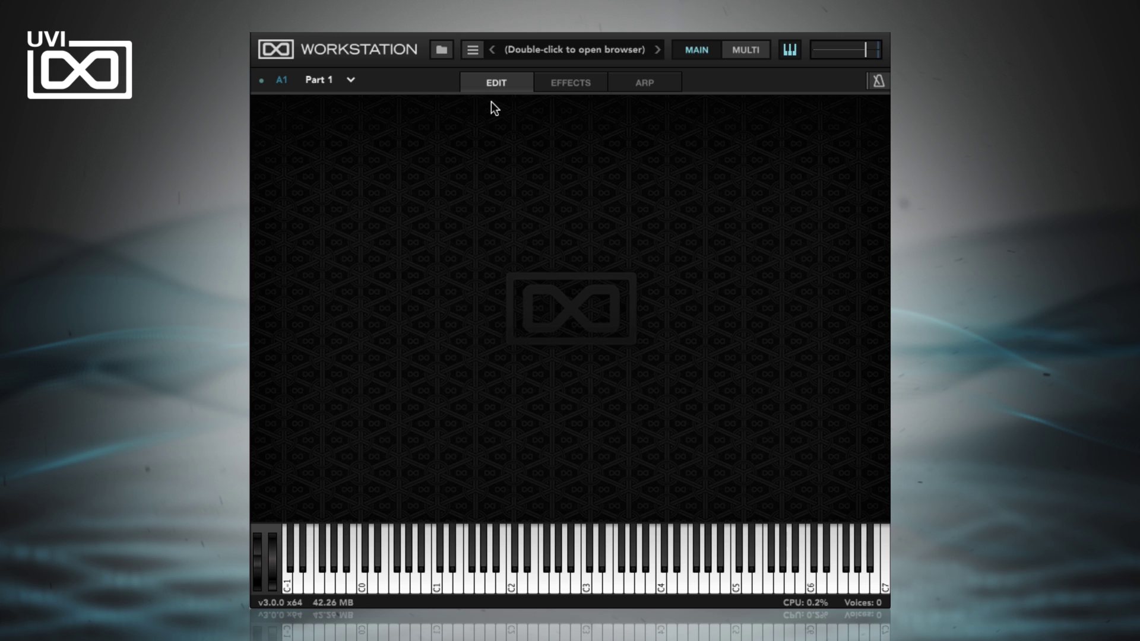
double_click(564, 50)
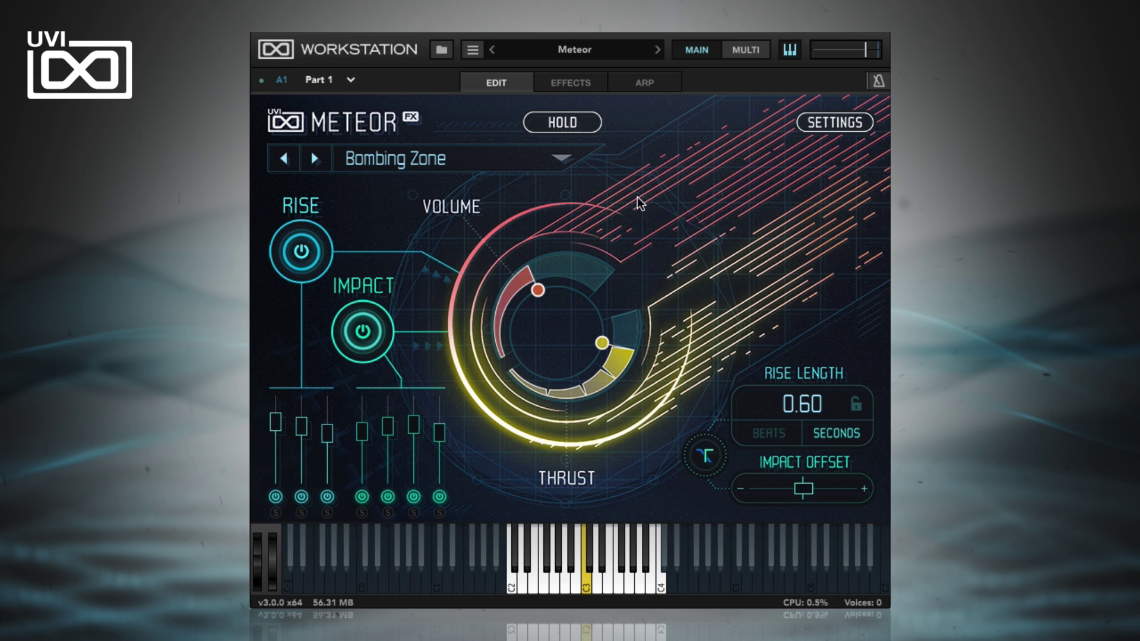
Step: Load the Enemy Ship preset from Meteor's 03 - Cinematic category
left_click(441, 167)
mouse_move(462, 287)
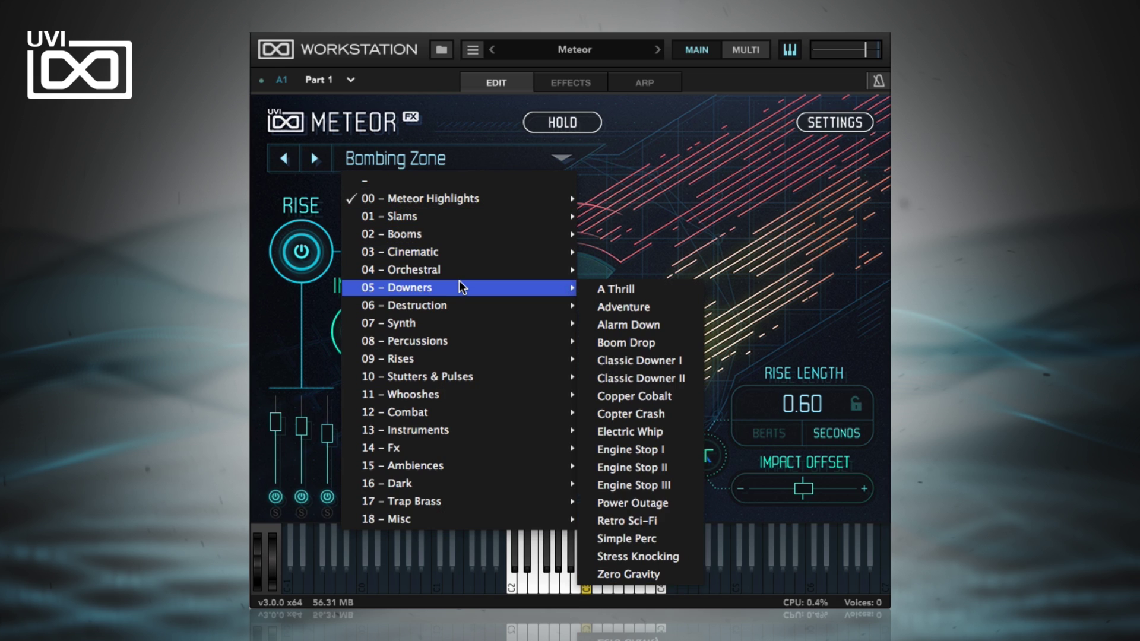
mouse_move(454, 253)
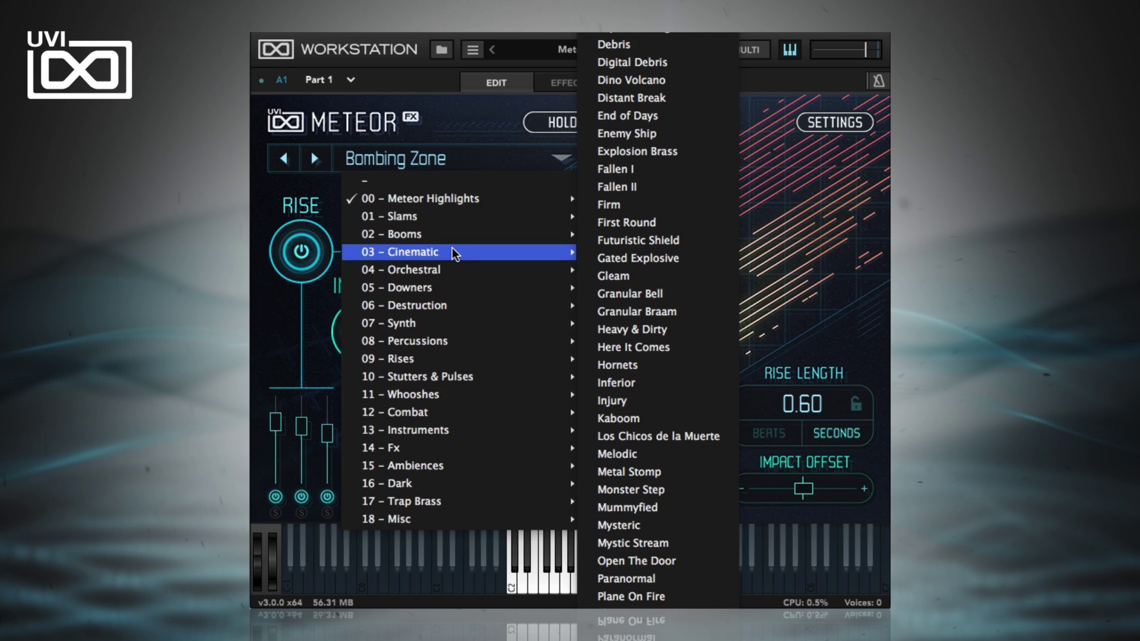
left_click(664, 136)
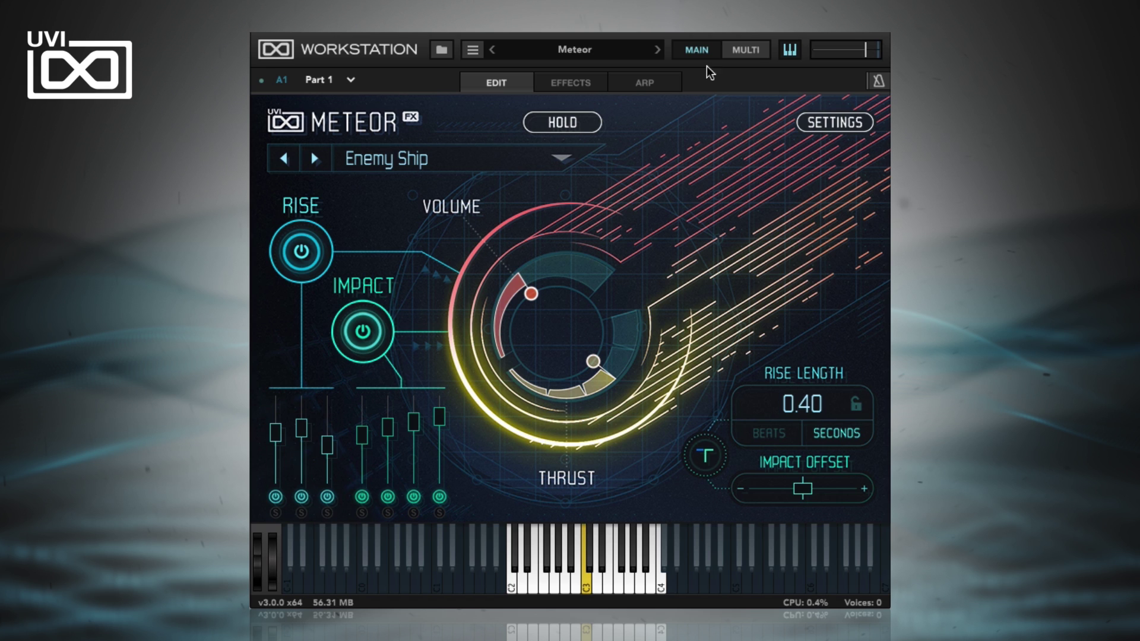
Step: Add an Analog Tape Delay effect with the Eight Tape preset to the Meteor part
left_click(584, 80)
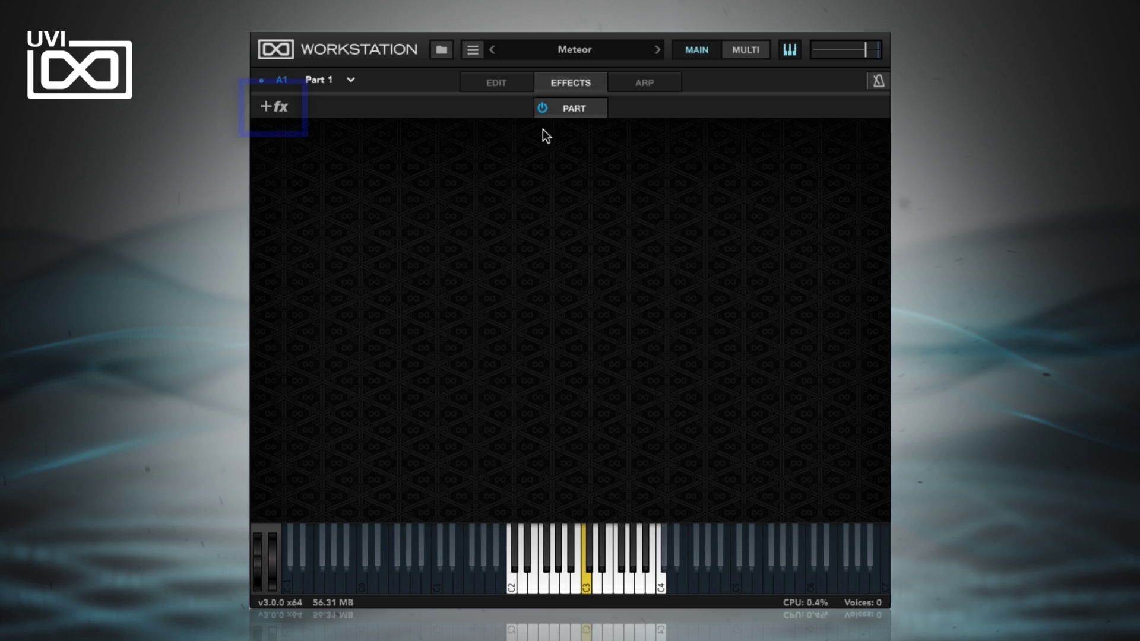
left_click(267, 113)
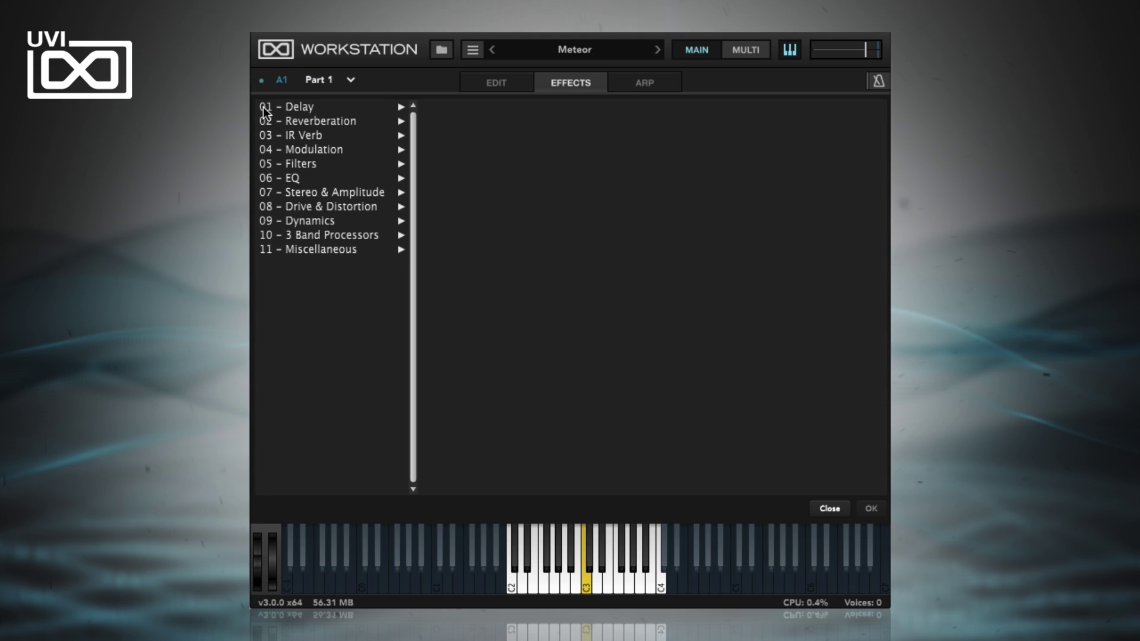
left_click(313, 109)
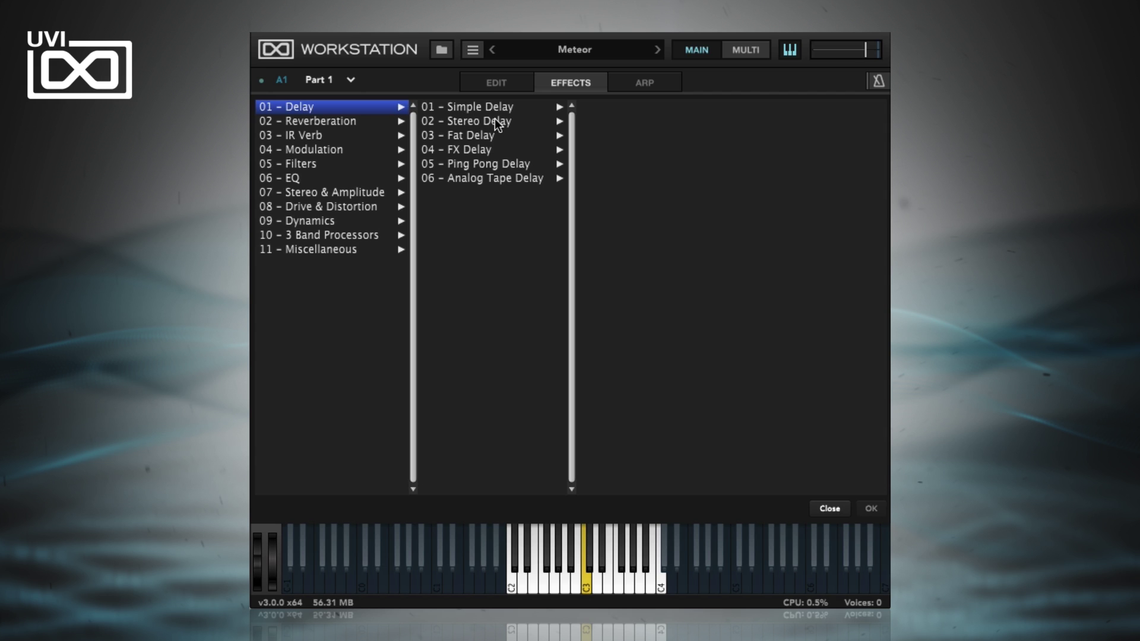
left_click(511, 179)
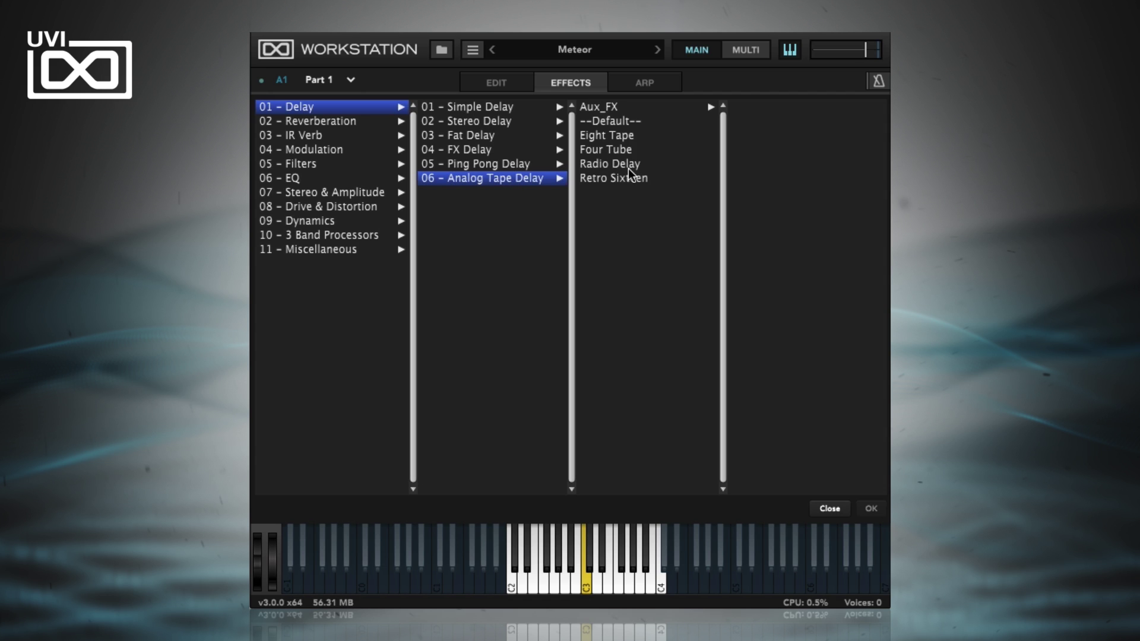
double_click(629, 140)
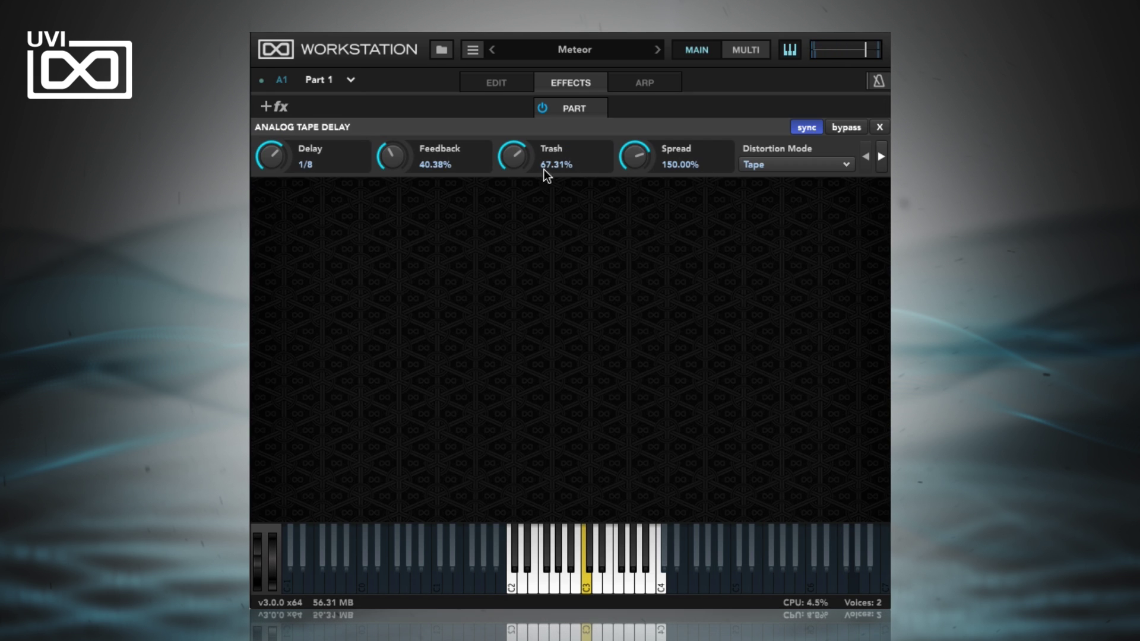
Step: Raise the Analog Tape Delay's Feedback to 56.94% and its Wet level to 63.55%
left_click_drag(397, 155, 404, 126)
left_click(880, 157)
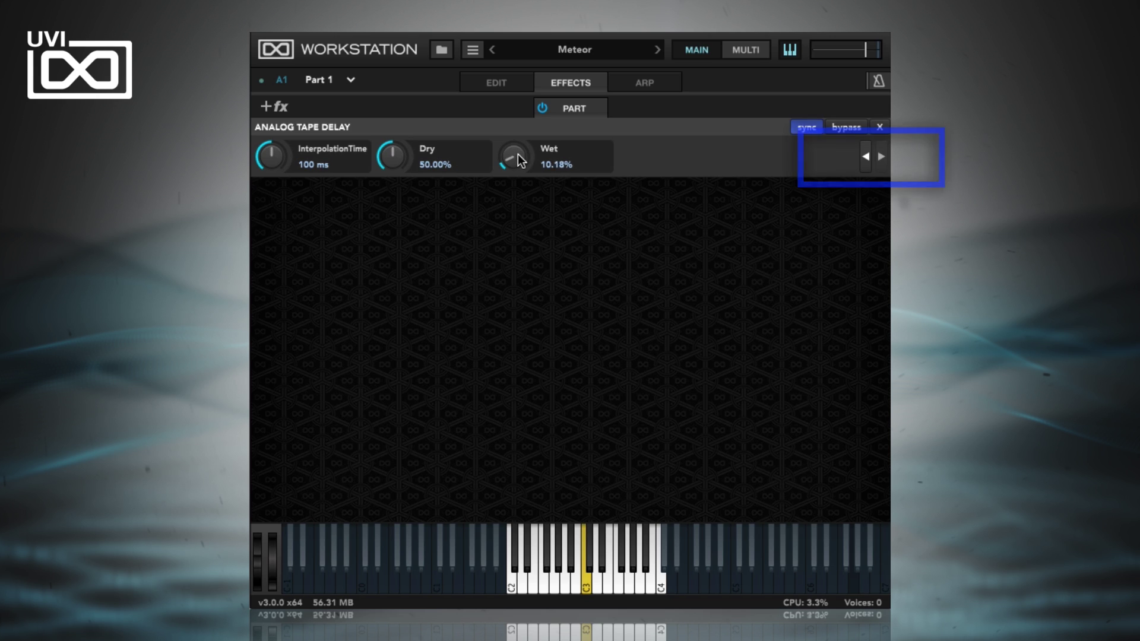
left_click_drag(518, 154, 541, 37)
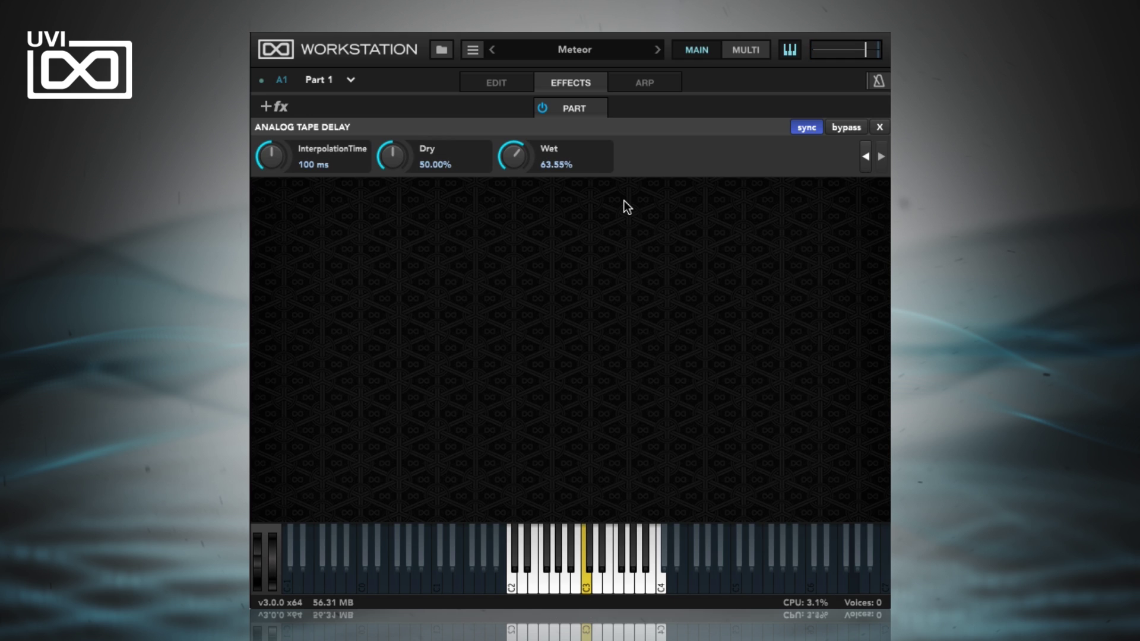
Step: Add a UVI Filter effect with the Low Pass preset after the delay
left_click(265, 107)
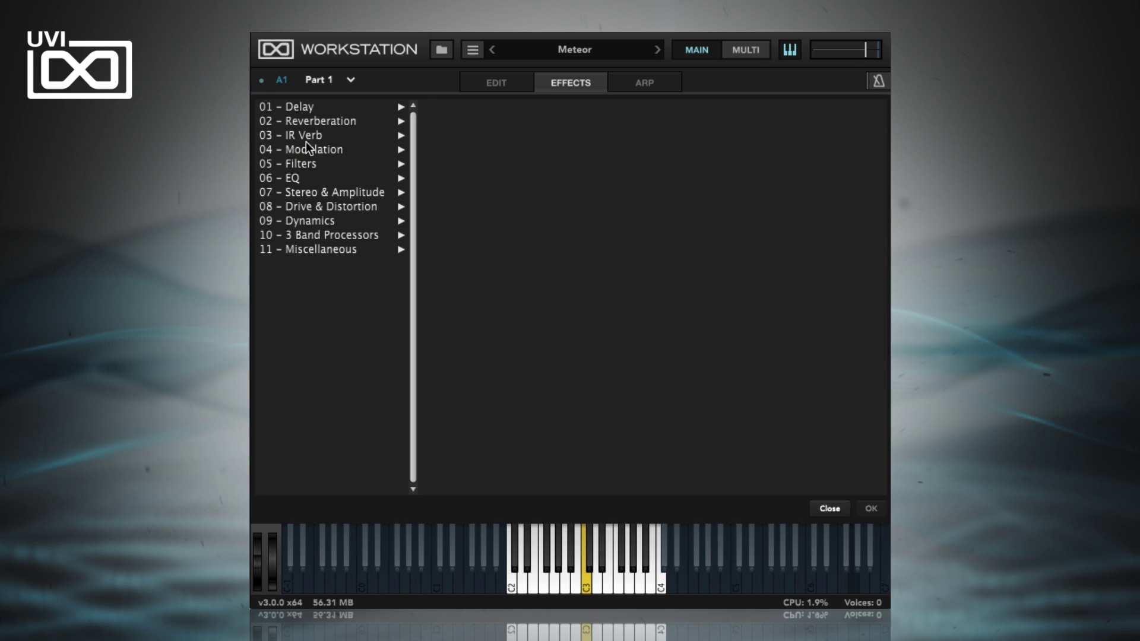
left_click(309, 163)
left_click(492, 149)
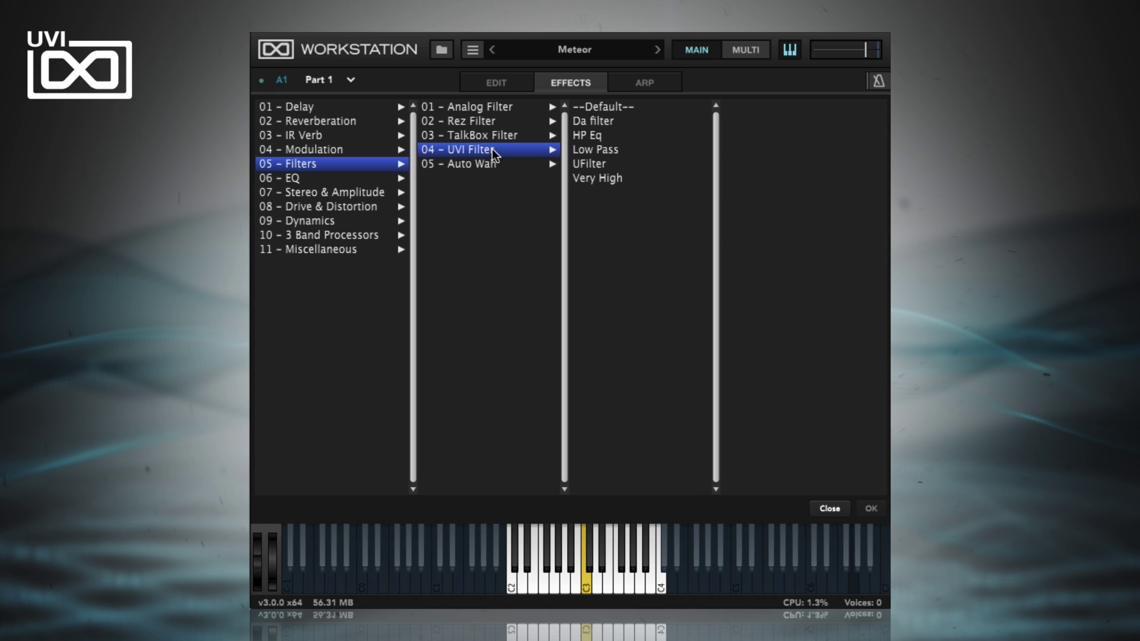
double_click(595, 150)
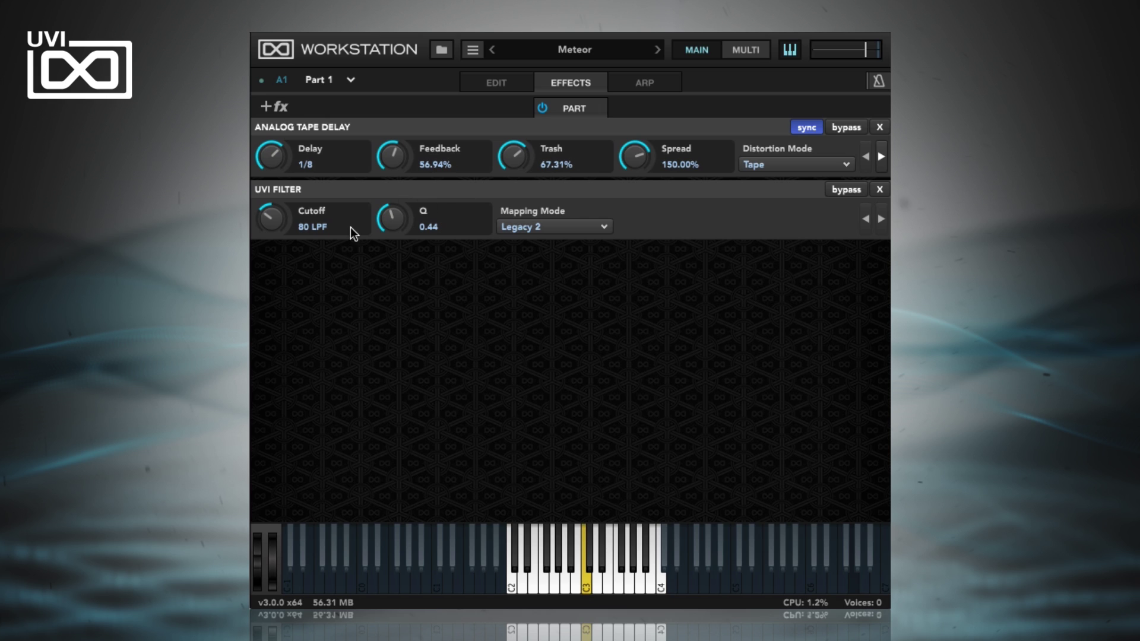
Step: Sweep the UVI Filter's Cutoff up to 96 HPF and open its MIDI/Automation control settings
left_click_drag(269, 216, 275, 91)
right_click(275, 222)
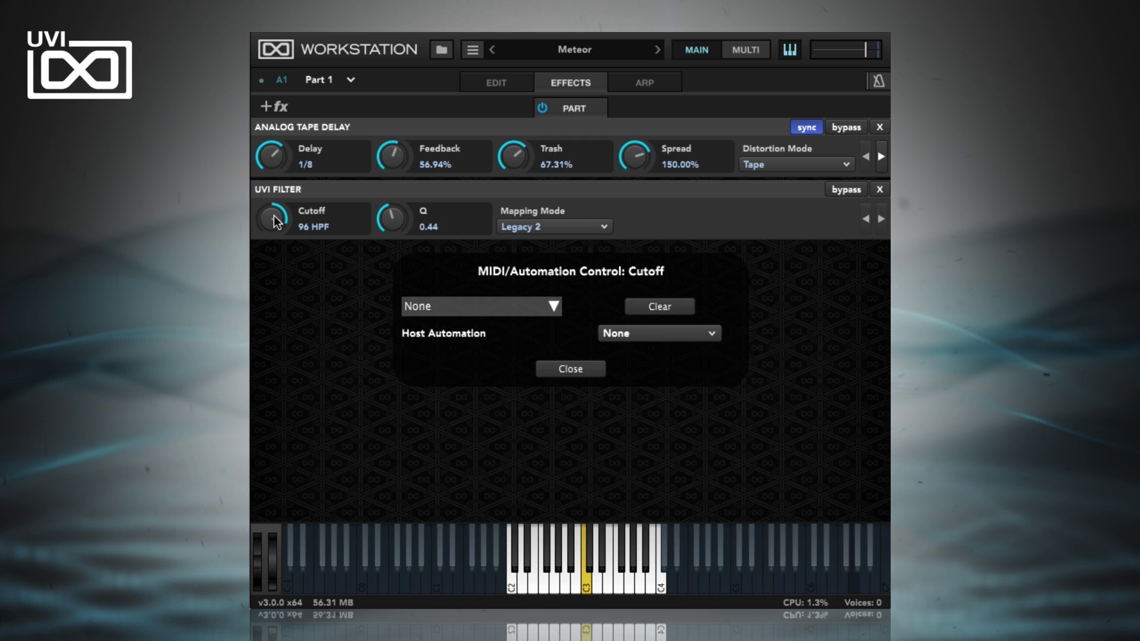
left_click_drag(275, 221, 781, 330)
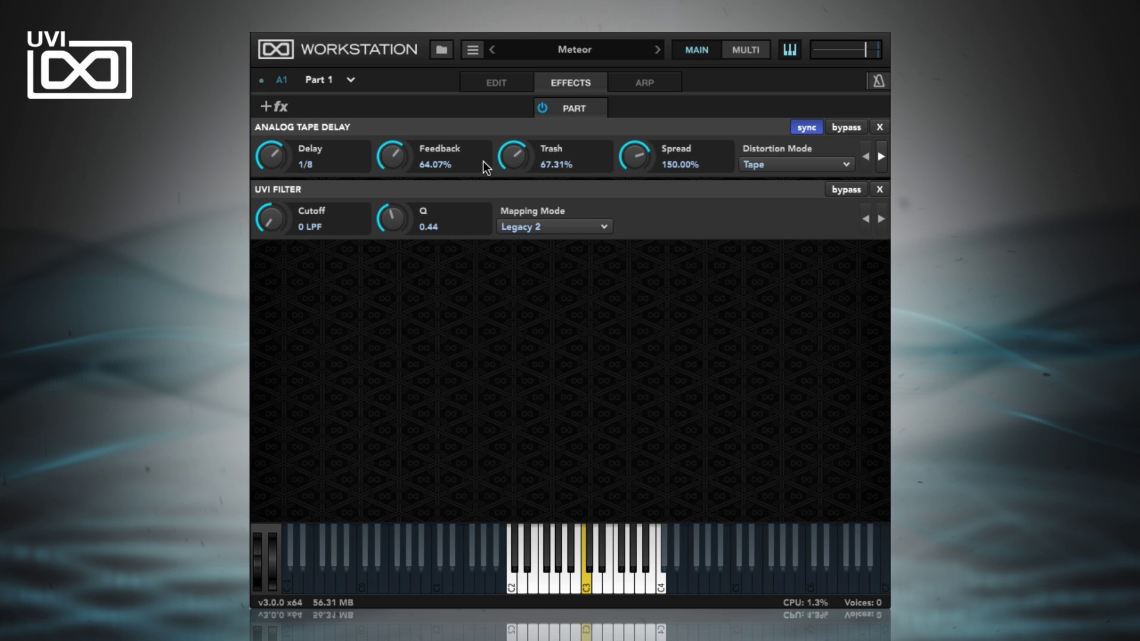
Step: Clear the current multi containing Meteor and its effects
left_click(473, 50)
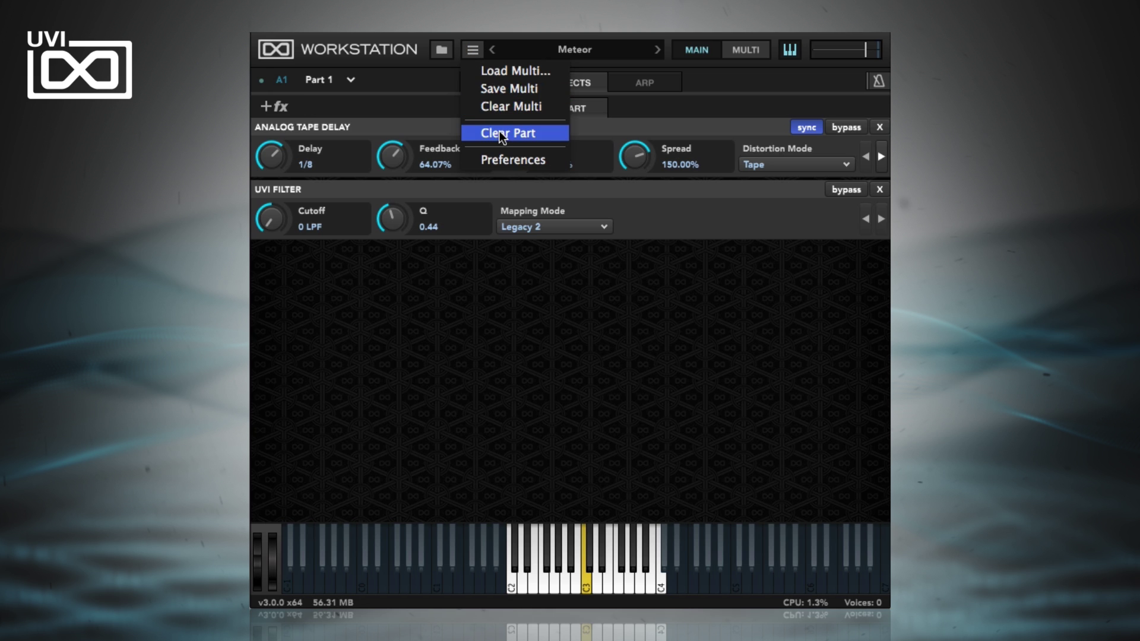
left_click(504, 107)
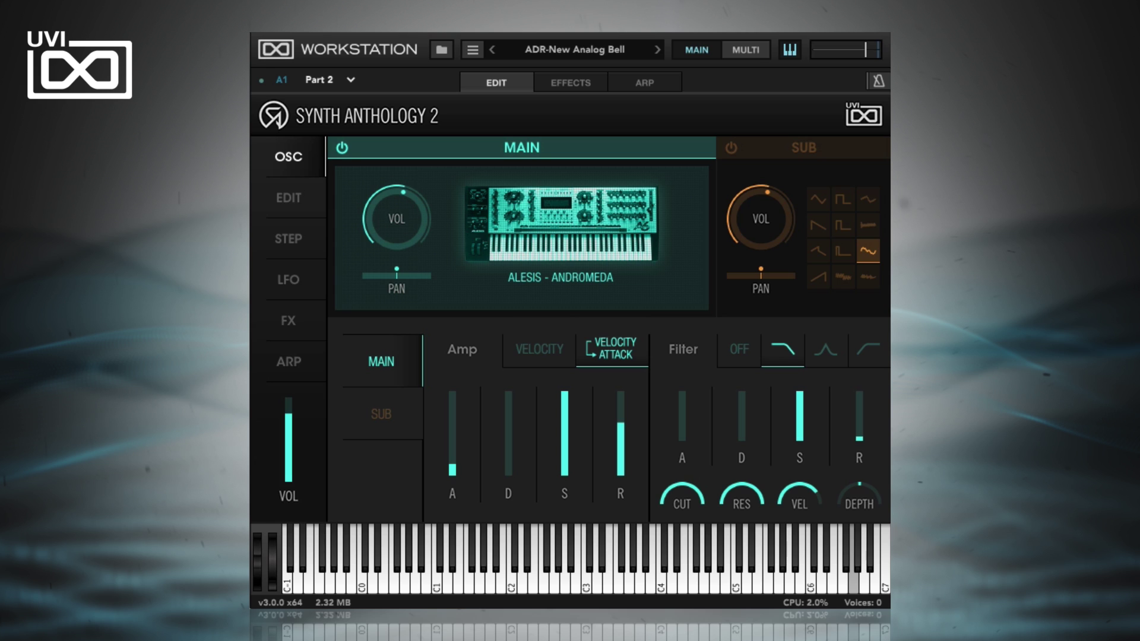
Step: Enable the arpeggiator for ADR-New Analog Bell and load the Fake Delay preset from Arp Creative
left_click(655, 79)
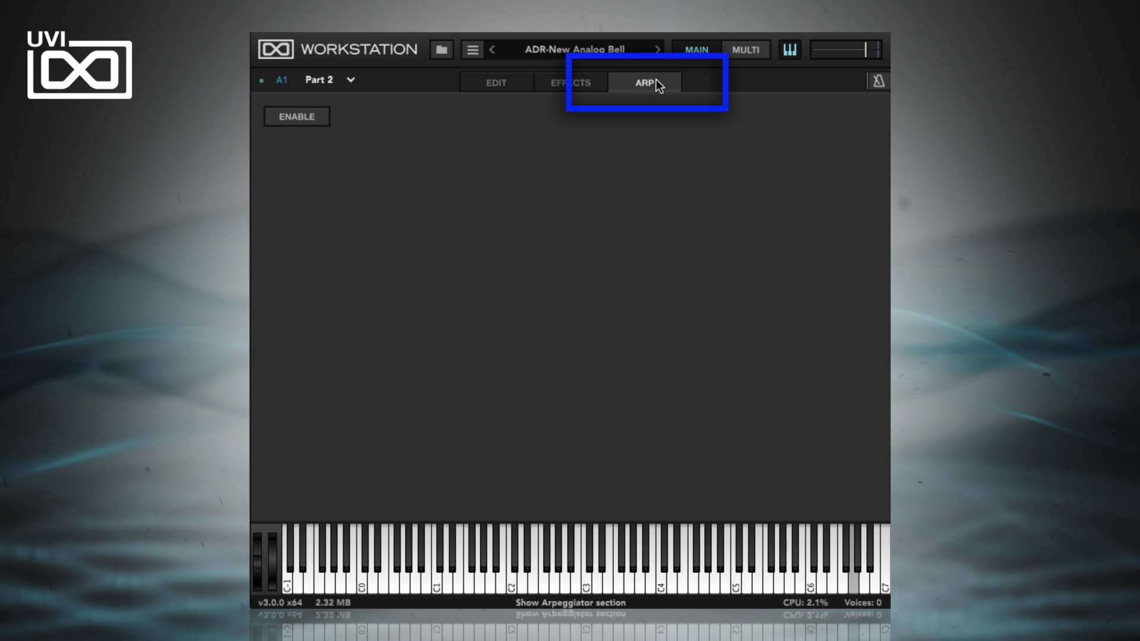
left_click(316, 117)
left_click(572, 119)
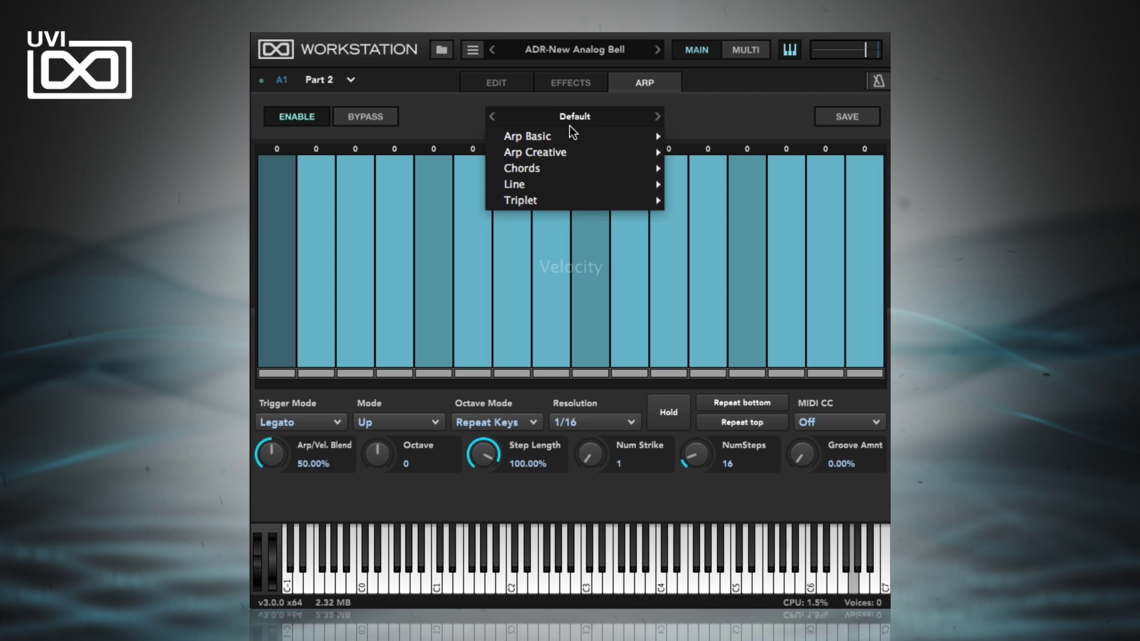
mouse_move(568, 152)
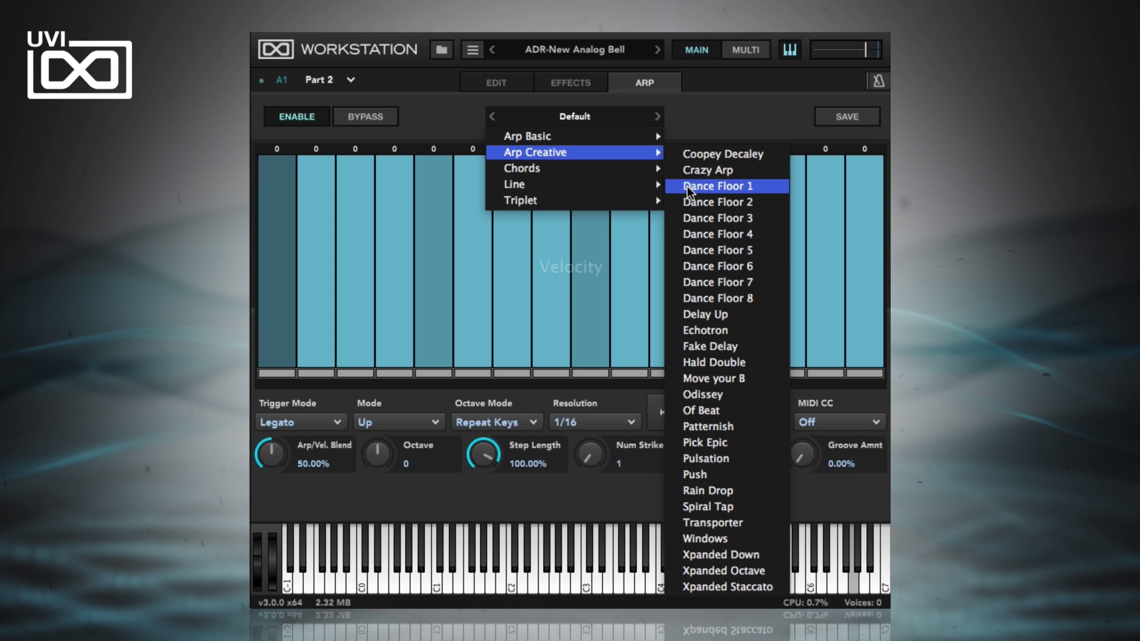
left_click(736, 348)
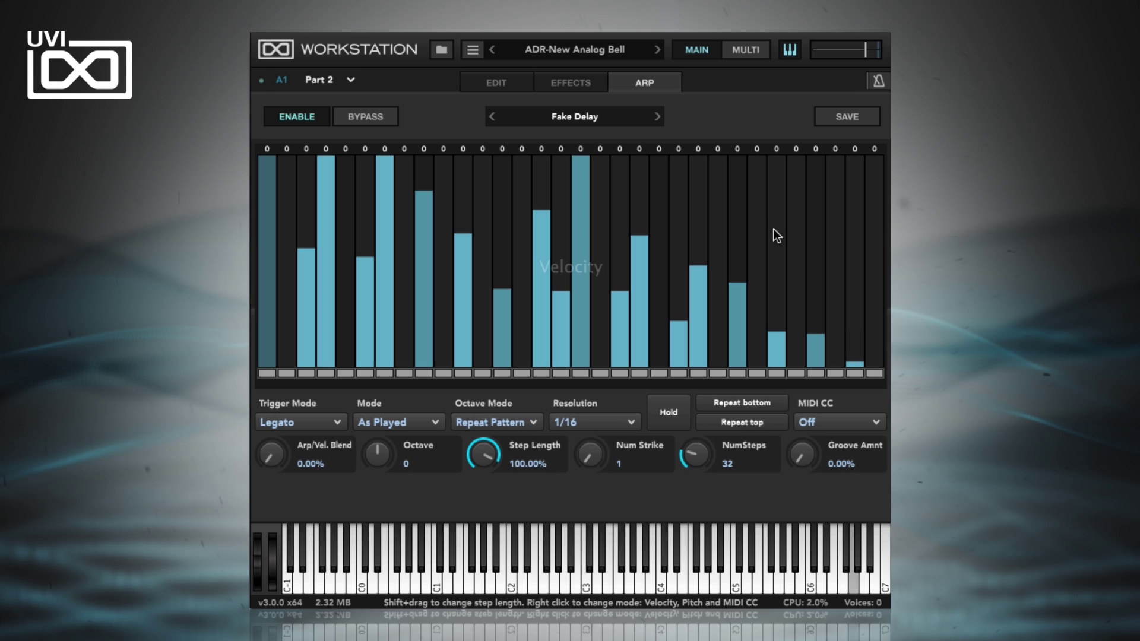
Step: Step forward to the Move your B arpeggio preset and replace it with BasiComplex from Arp Basic
left_click(658, 116)
left_click(658, 116)
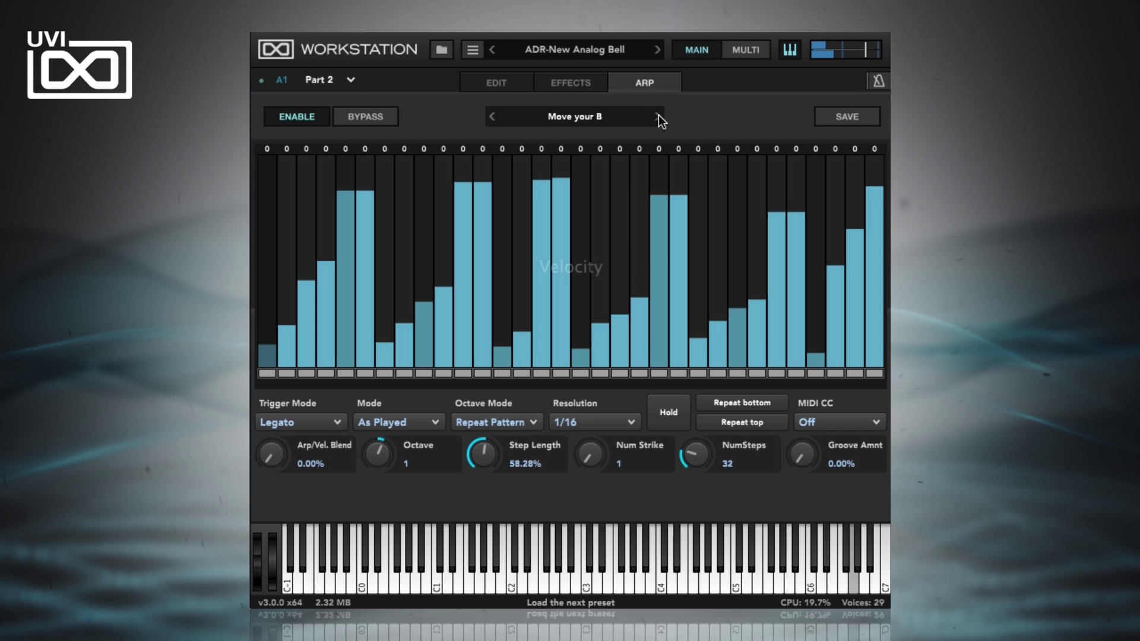
left_click(576, 116)
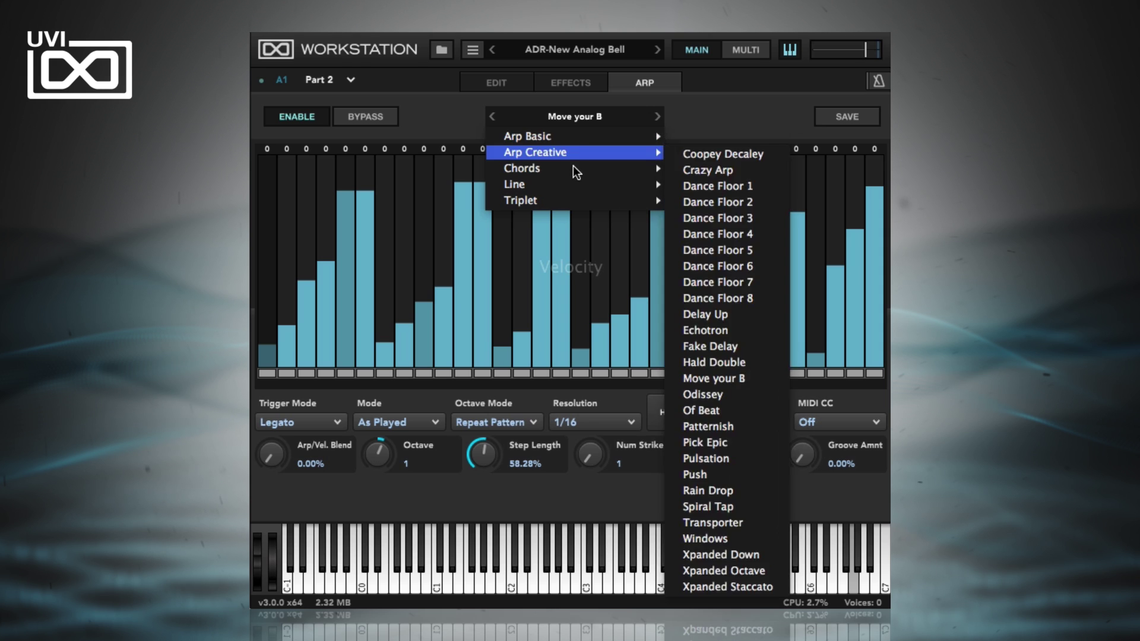
mouse_move(662, 137)
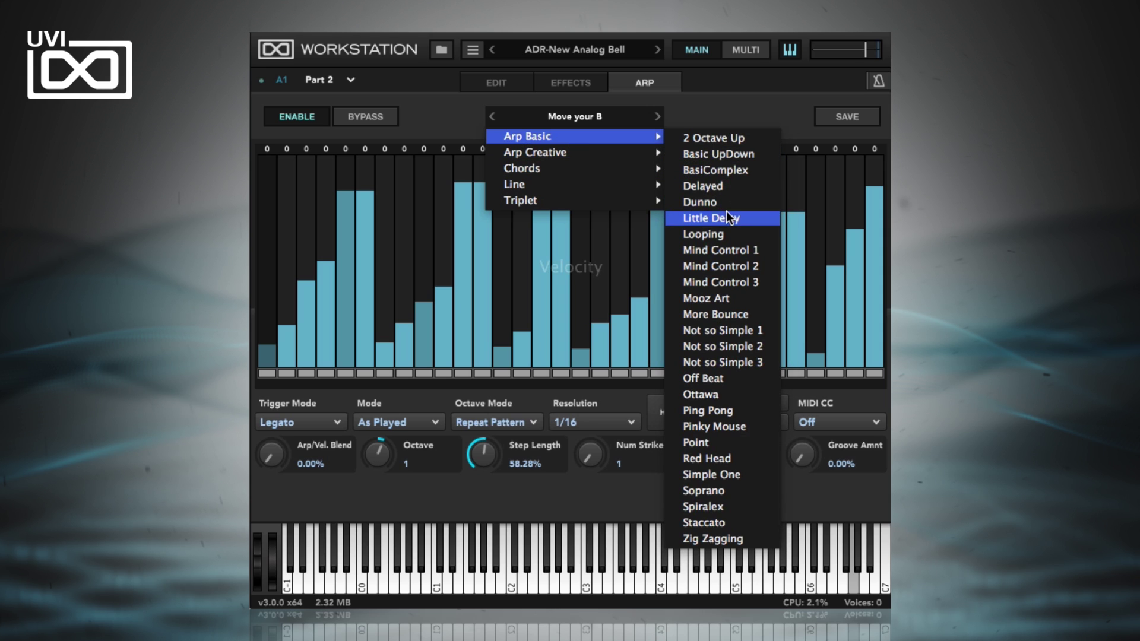
left_click(724, 170)
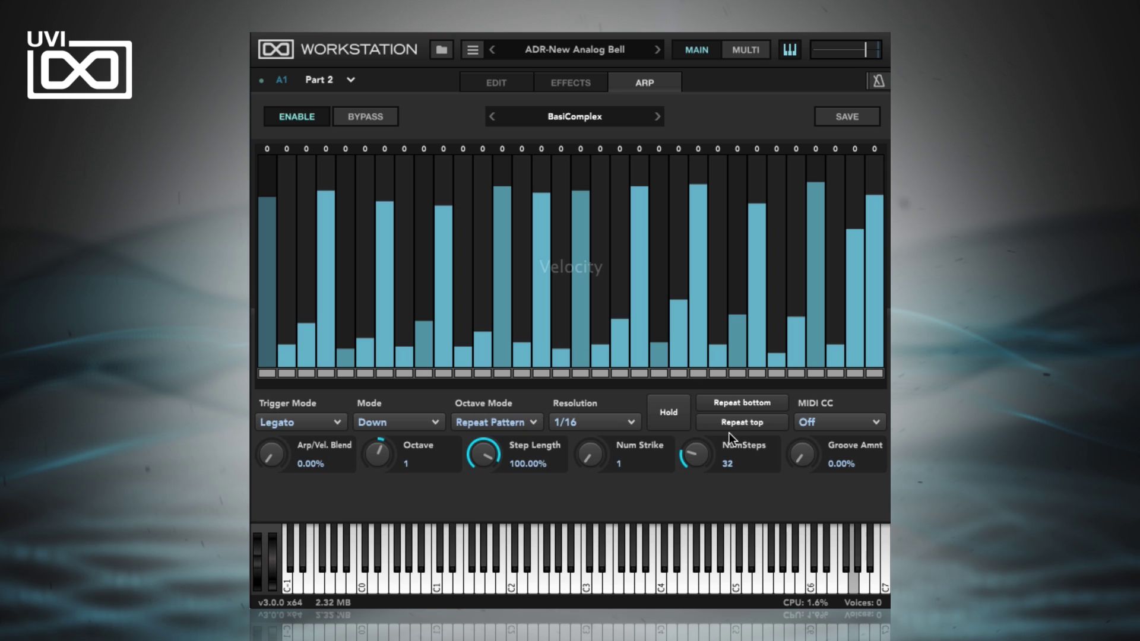
Step: Turn on the arpeggiator's Hold and set both Octave and Num Strike to 2
left_click(668, 419)
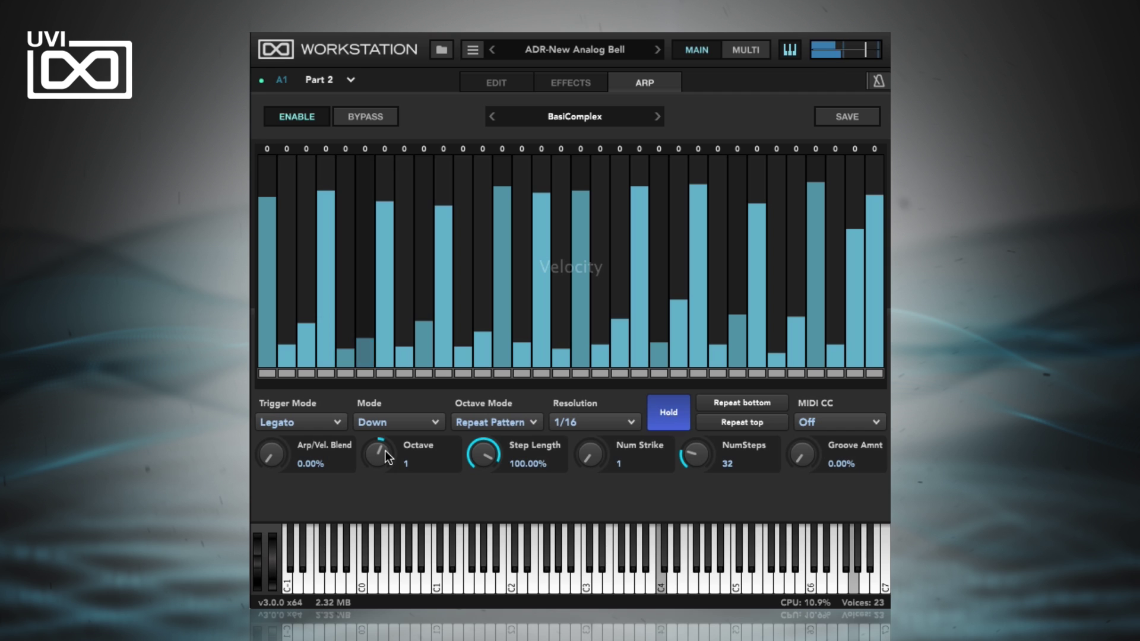
left_click_drag(386, 450, 387, 446)
left_click_drag(591, 442, 589, 429)
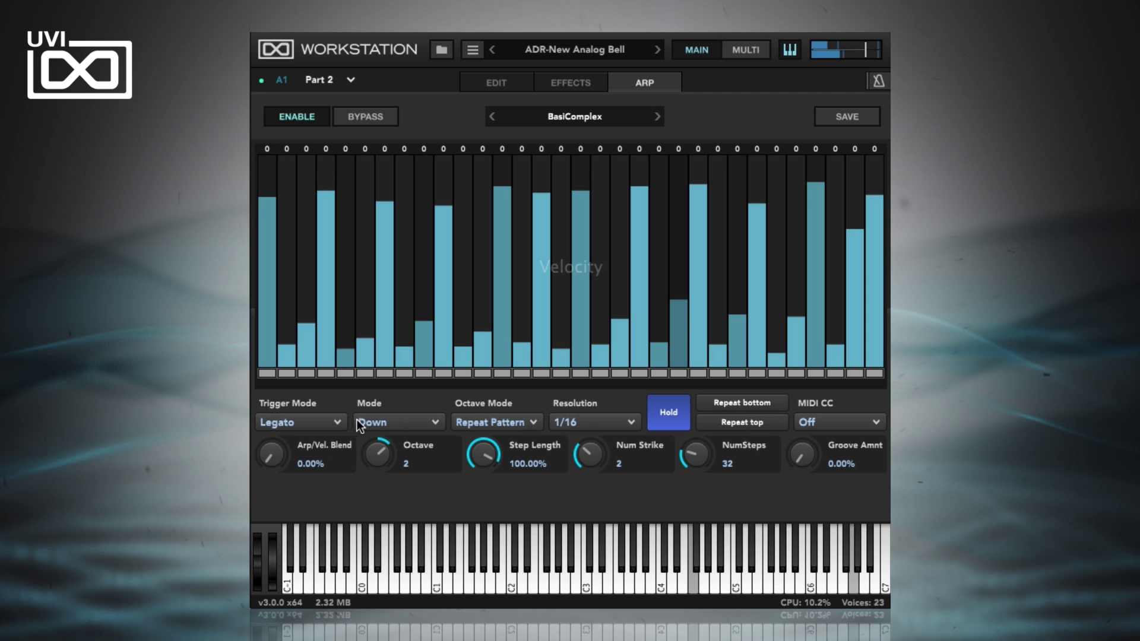
Step: Set the arpeggiator mode to ZigZag Up and Groove Amount to 59.98%, and release Hold
left_click(414, 420)
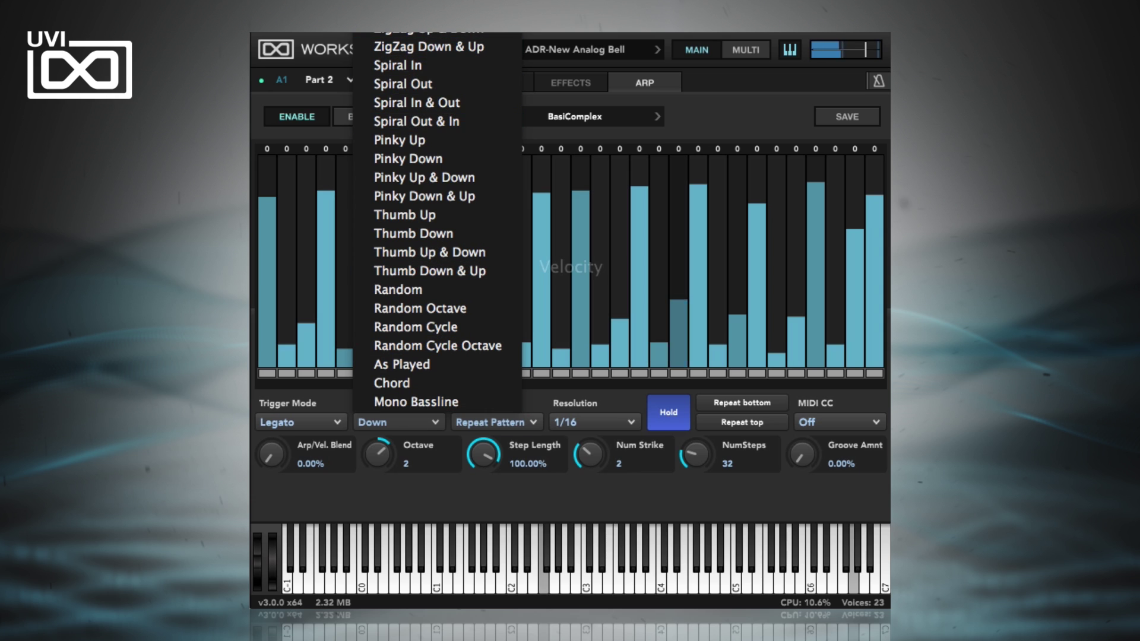
left_click(410, 46)
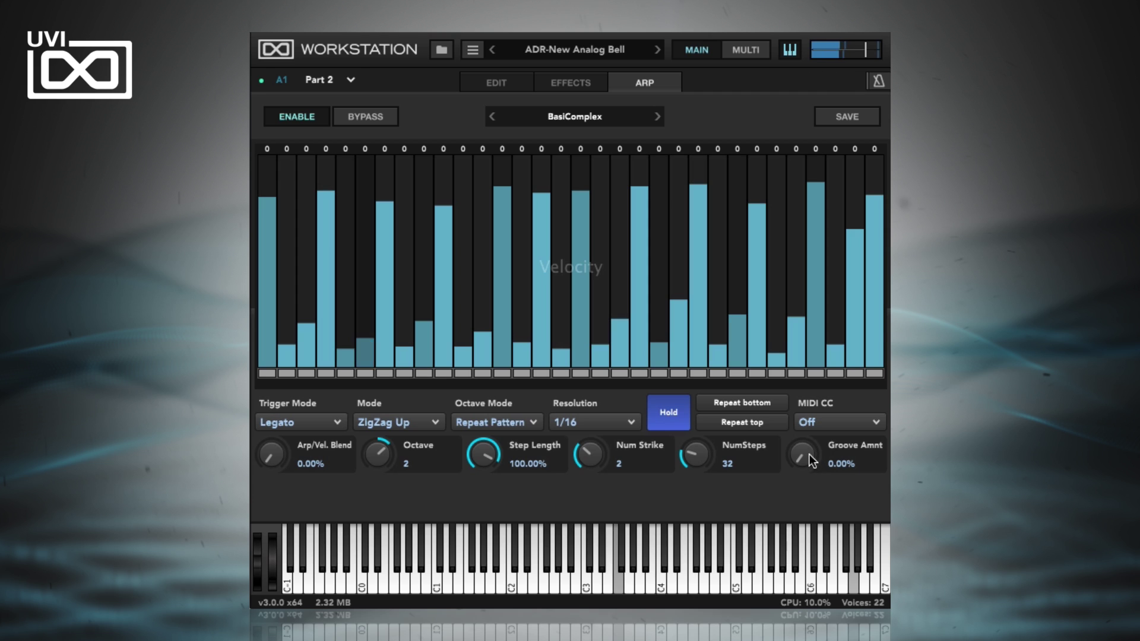
left_click_drag(809, 454, 815, 321)
left_click(668, 415)
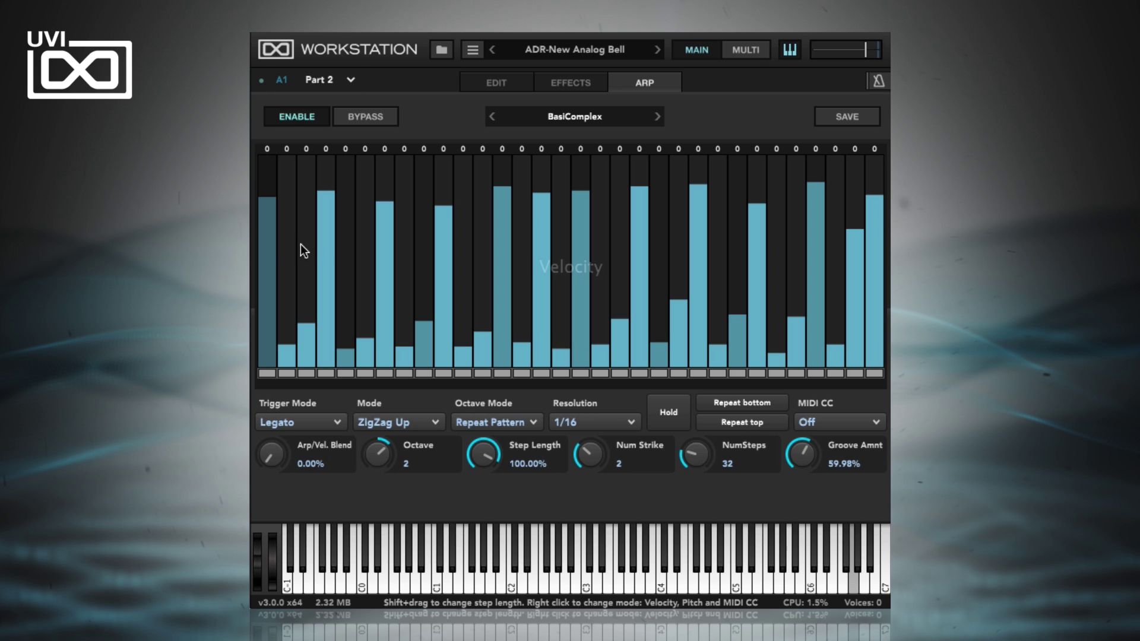
Step: Redraw the arpeggiator's step velocities as a smooth wave and toggle its bypass on and off to compare
mouse_move(292, 248)
left_mouse_down()
mouse_move(464, 207)
mouse_move(549, 219)
mouse_move(659, 263)
mouse_move(759, 339)
mouse_move(875, 293)
left_mouse_up()
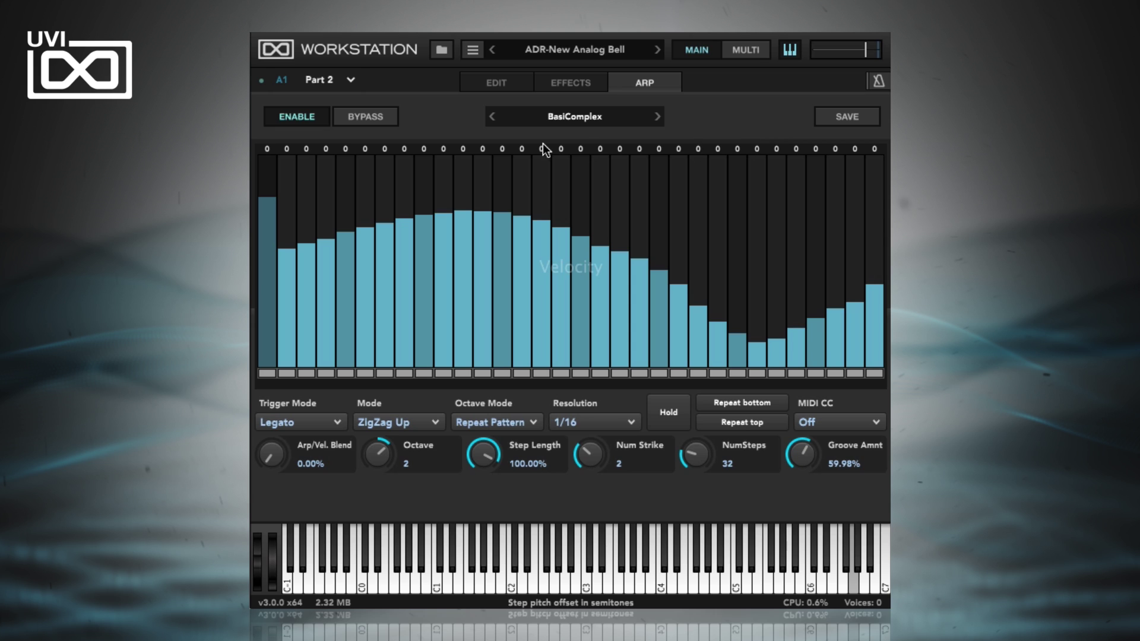
left_click(386, 120)
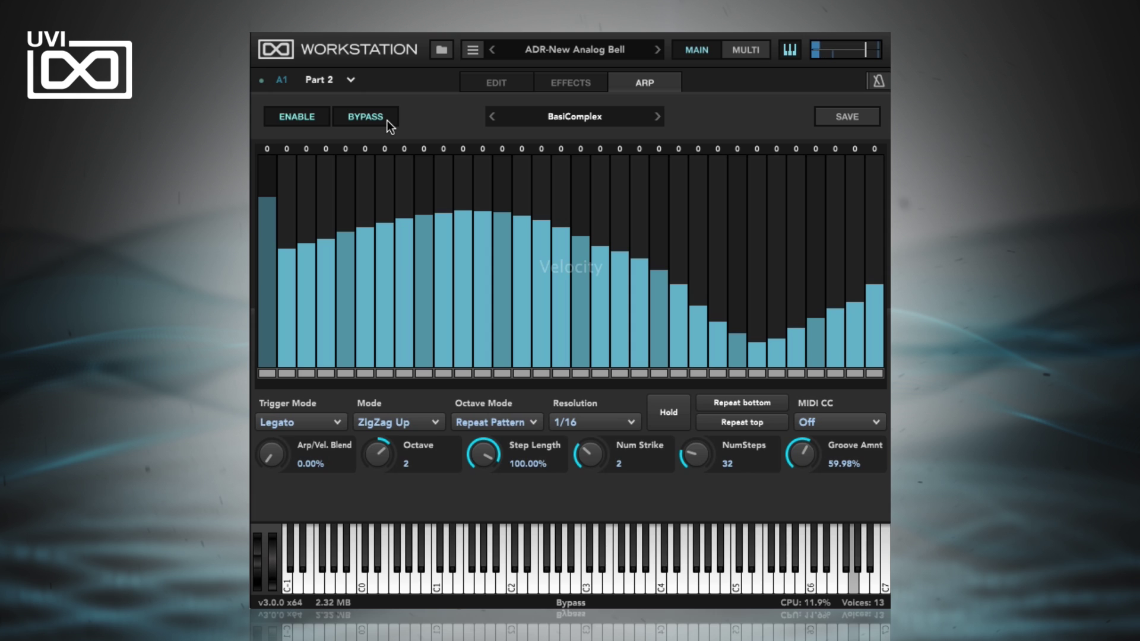
left_click(386, 120)
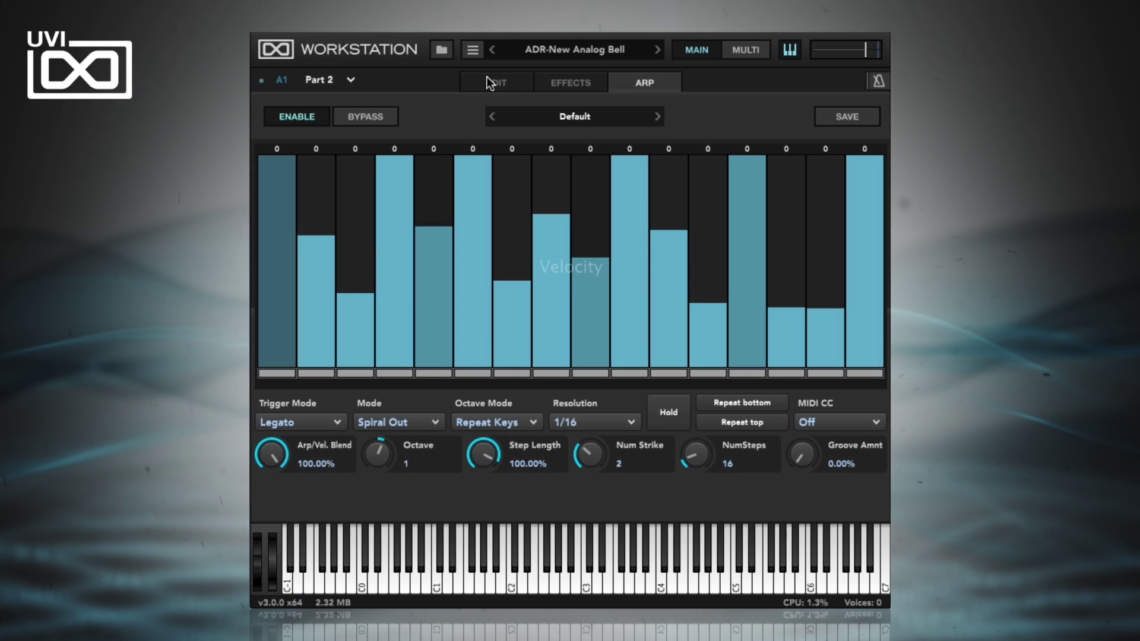
Step: Clear the ADR-New Analog Bell instrument from Part 2
left_click(473, 51)
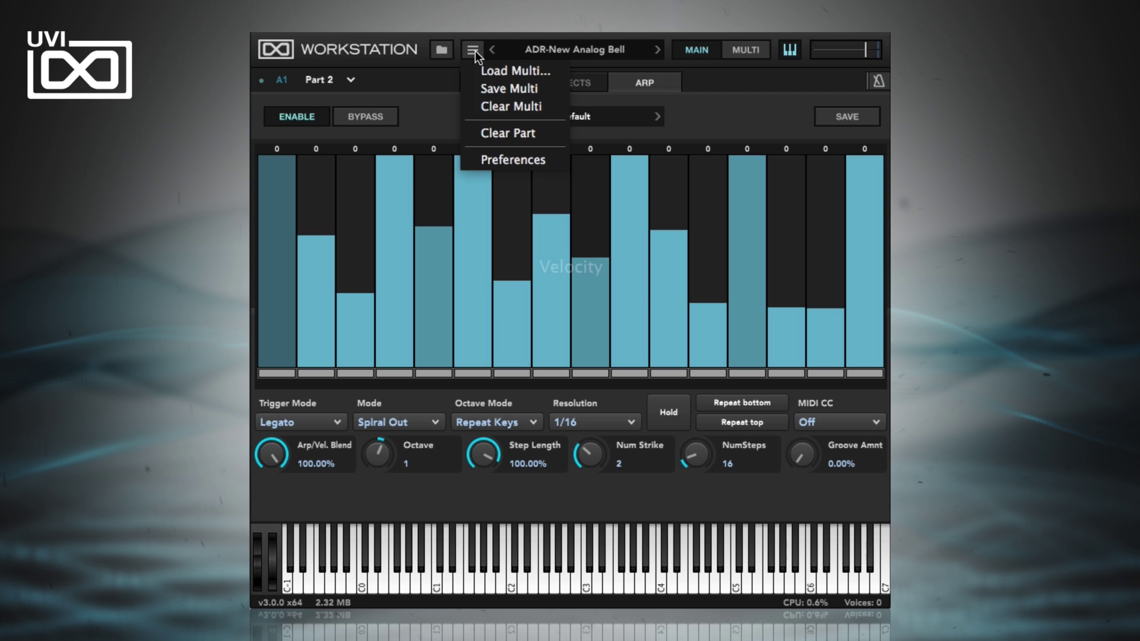
left_click(511, 133)
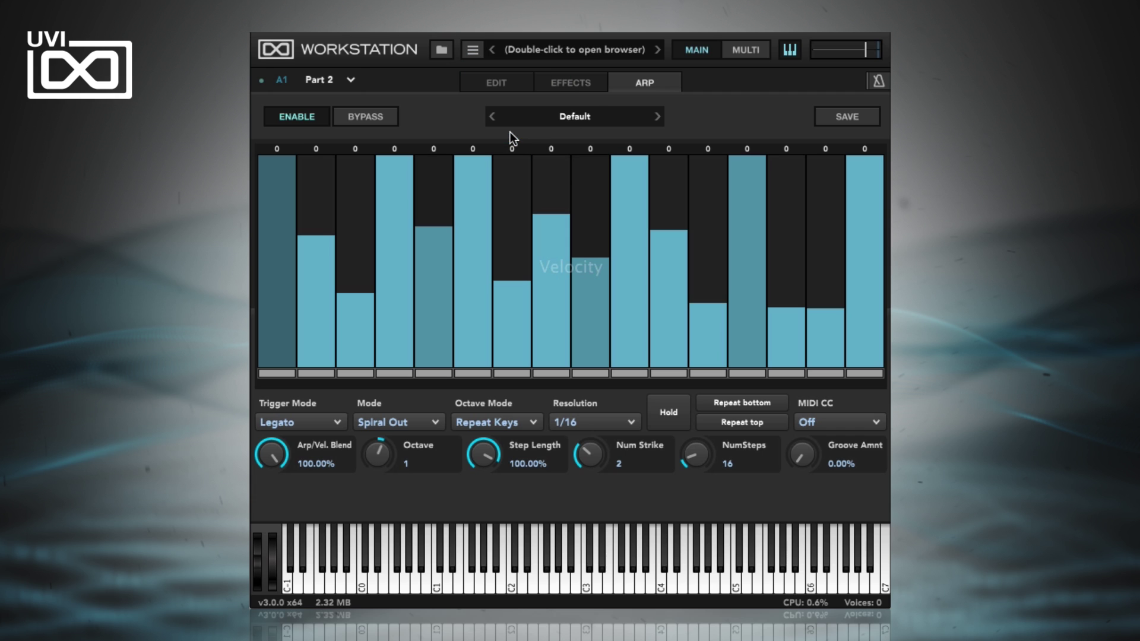
Step: Reset the workstation to empty parts and show the Edit page of Part 1
left_click(482, 52)
left_click(490, 103)
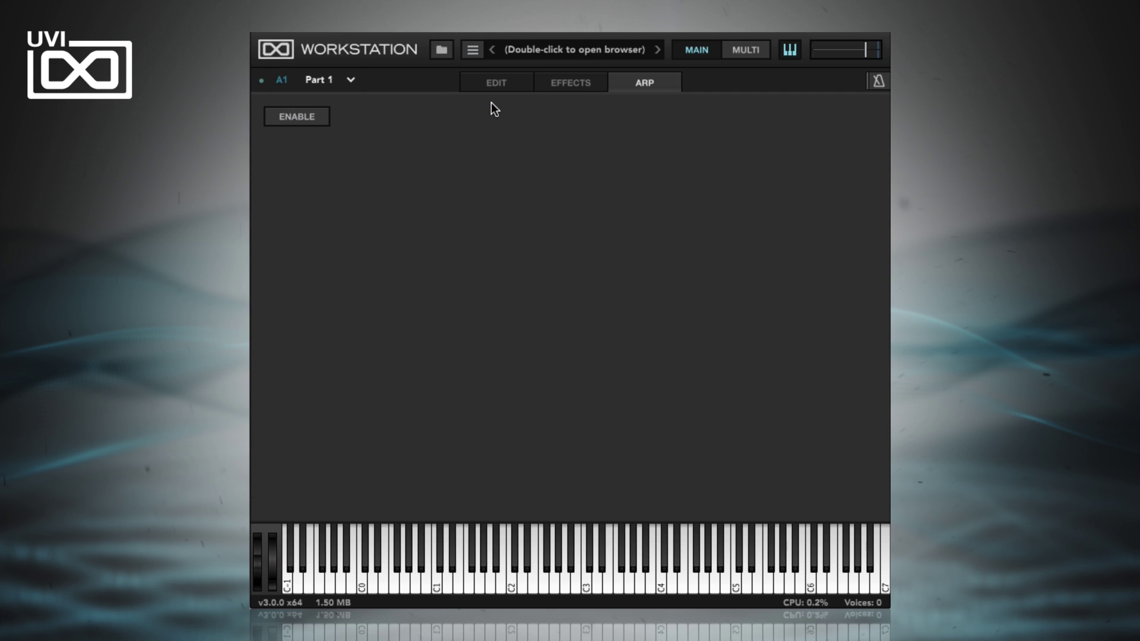
left_click(493, 81)
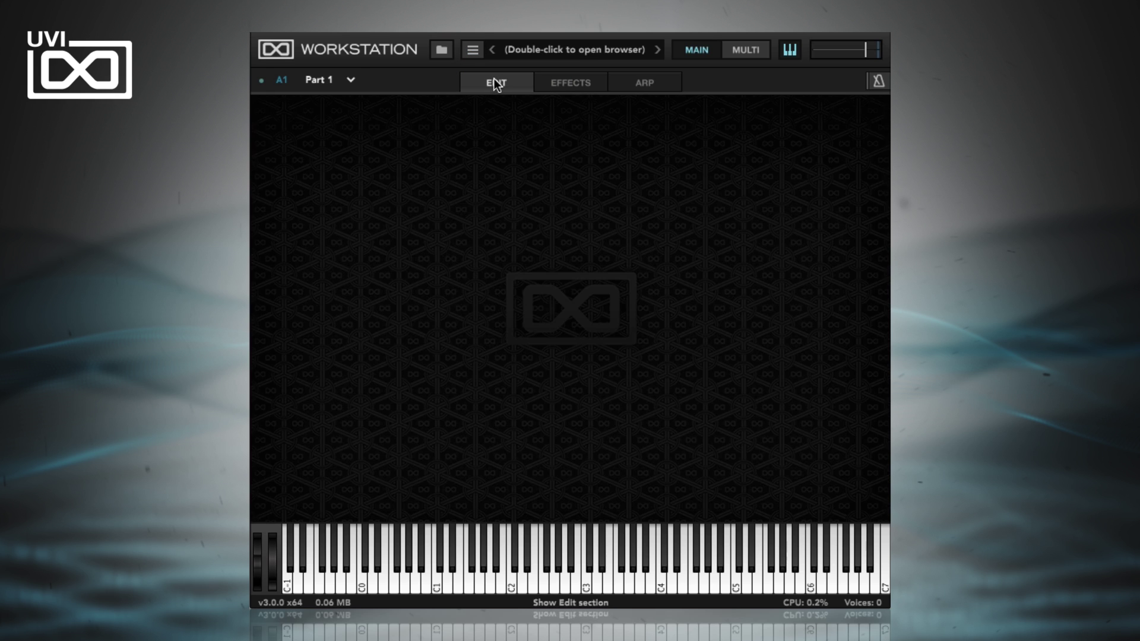
Step: Browse Mayhem of Loops 1.5 to Classic Underground Hip-Hop, 092 BPM, and select 092-Old Rap Beat 03.wav
double_click(572, 48)
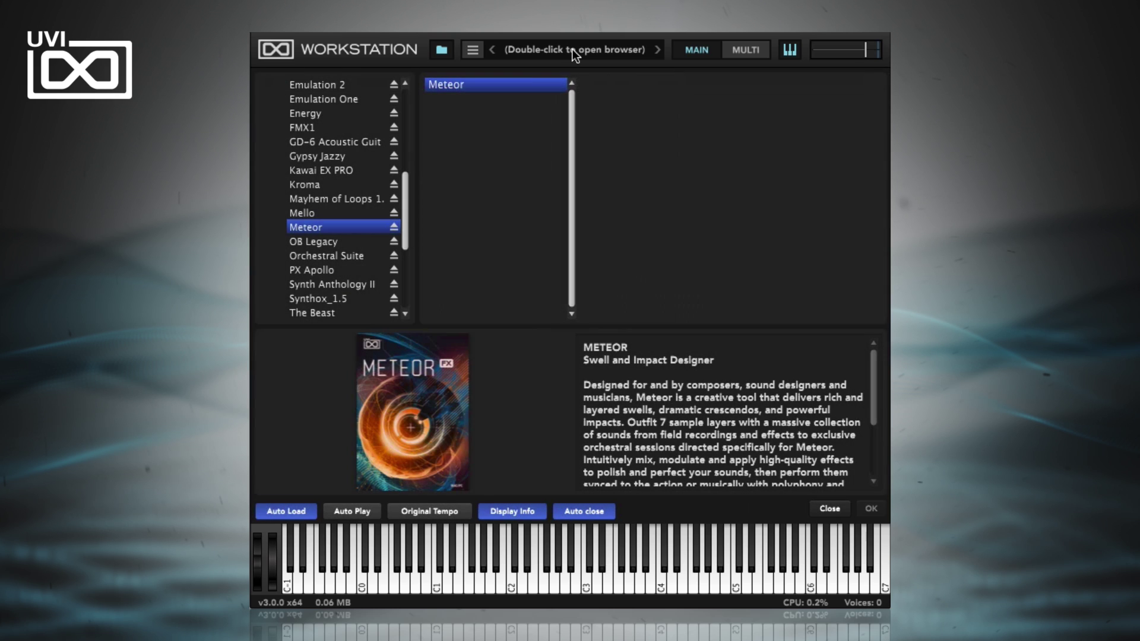
left_click(358, 198)
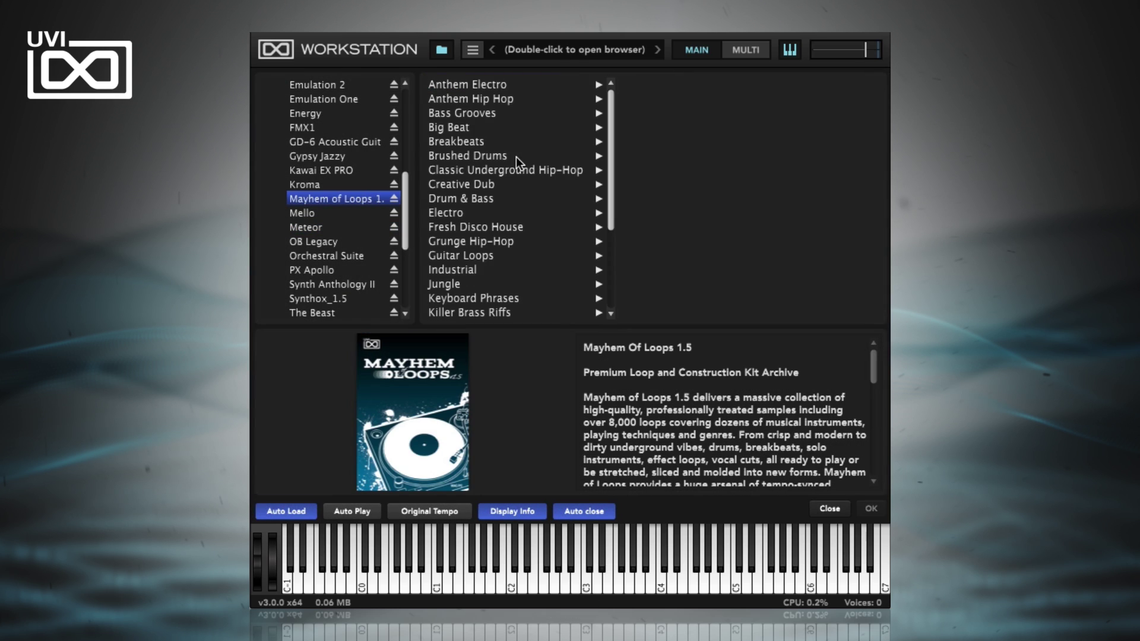
left_click(504, 169)
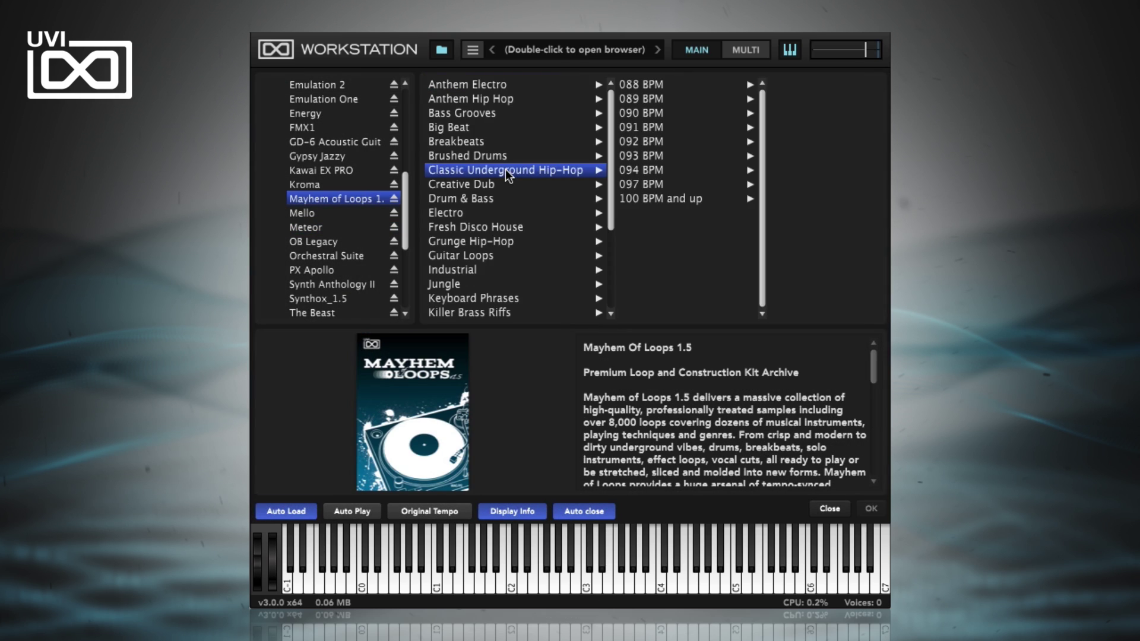
left_click(675, 141)
left_click(790, 114)
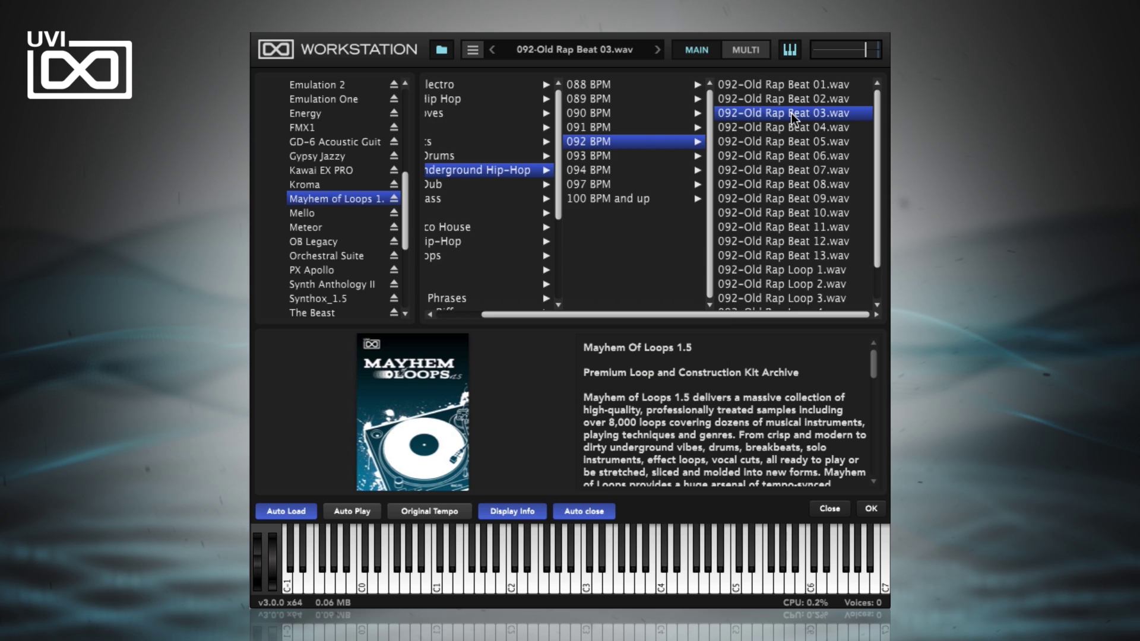
Step: Turn on Auto Play to audition 092-Old Rap Beat 02.wav, and turn it off again
left_click(351, 512)
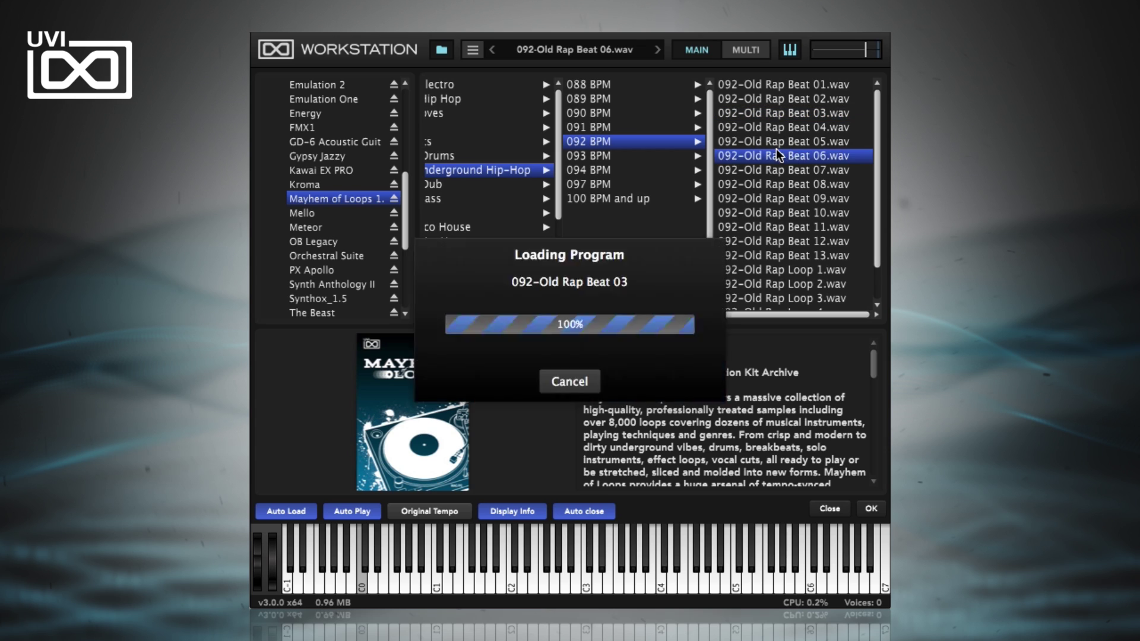
left_click(782, 100)
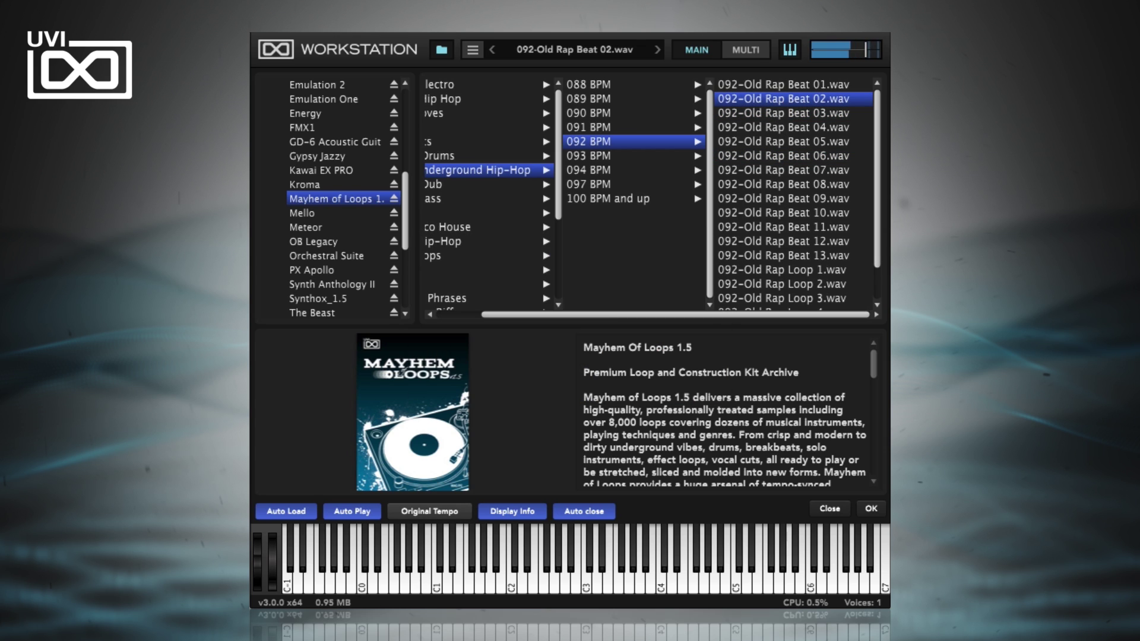
left_click(359, 514)
Step: Load 092-Old Rap Beat 02.wav into Part 1 and set its Slice mode Sync to off
left_click(769, 116)
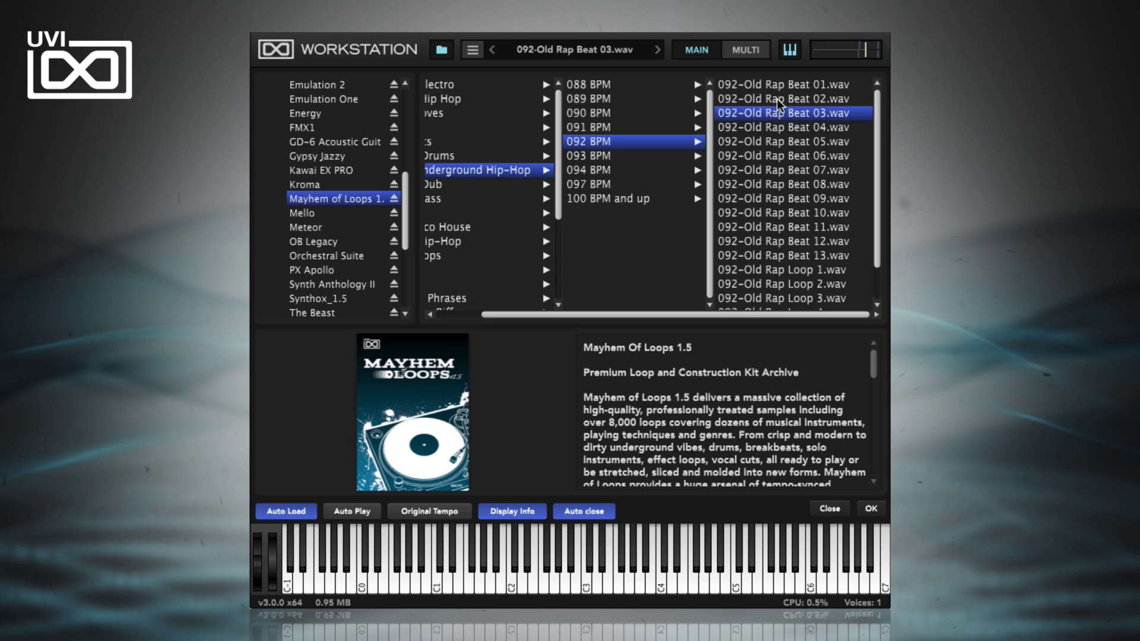
left_click(778, 98)
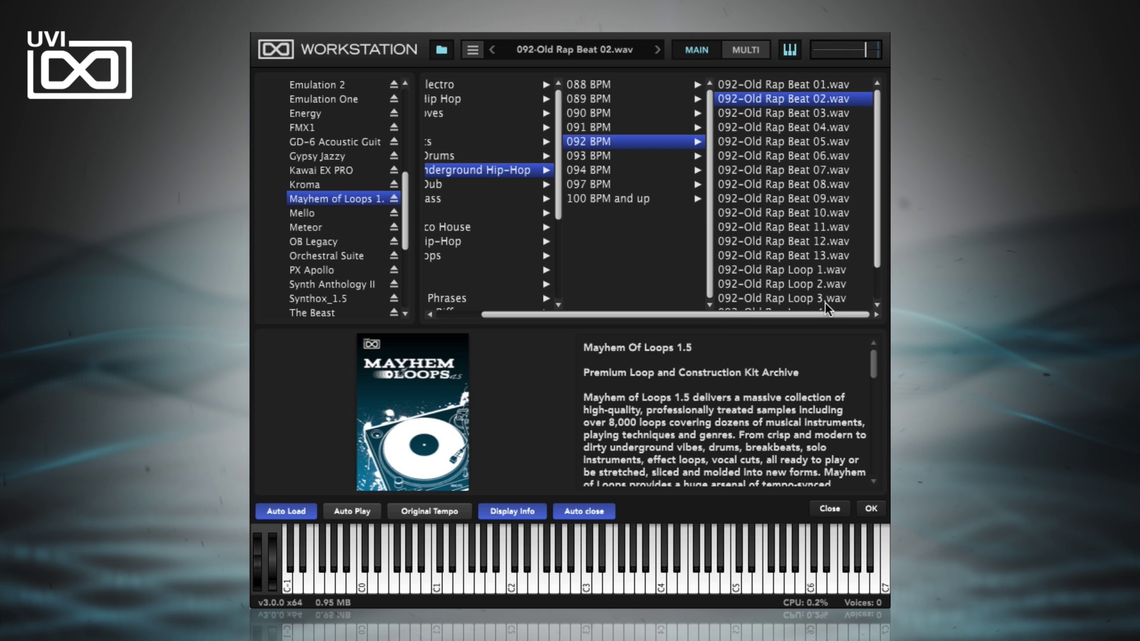
left_click(875, 506)
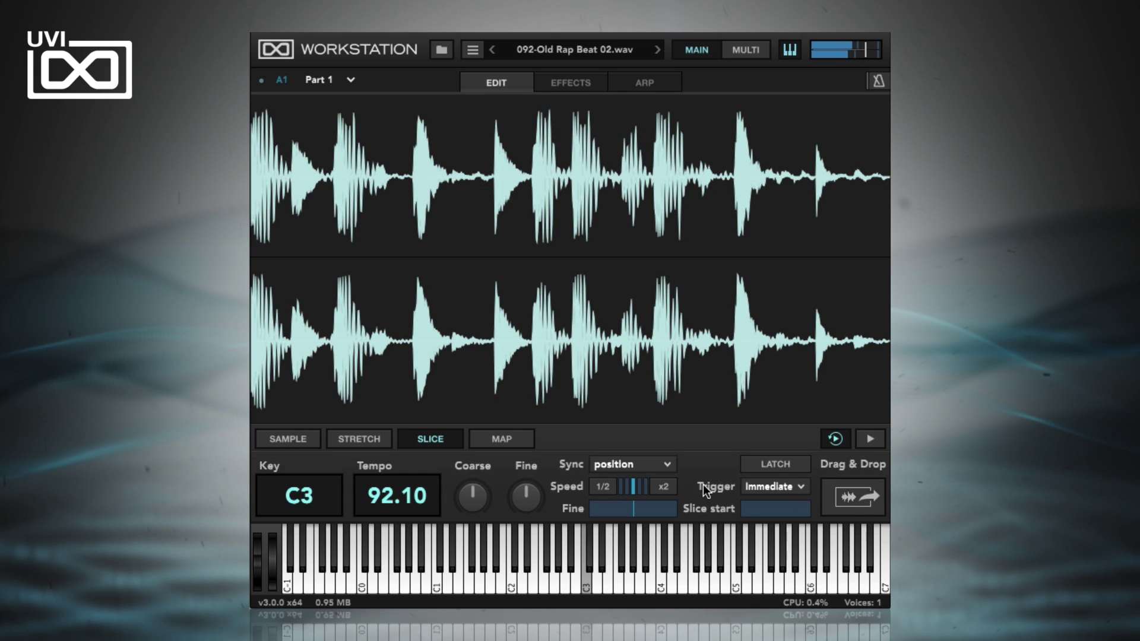
left_click(661, 466)
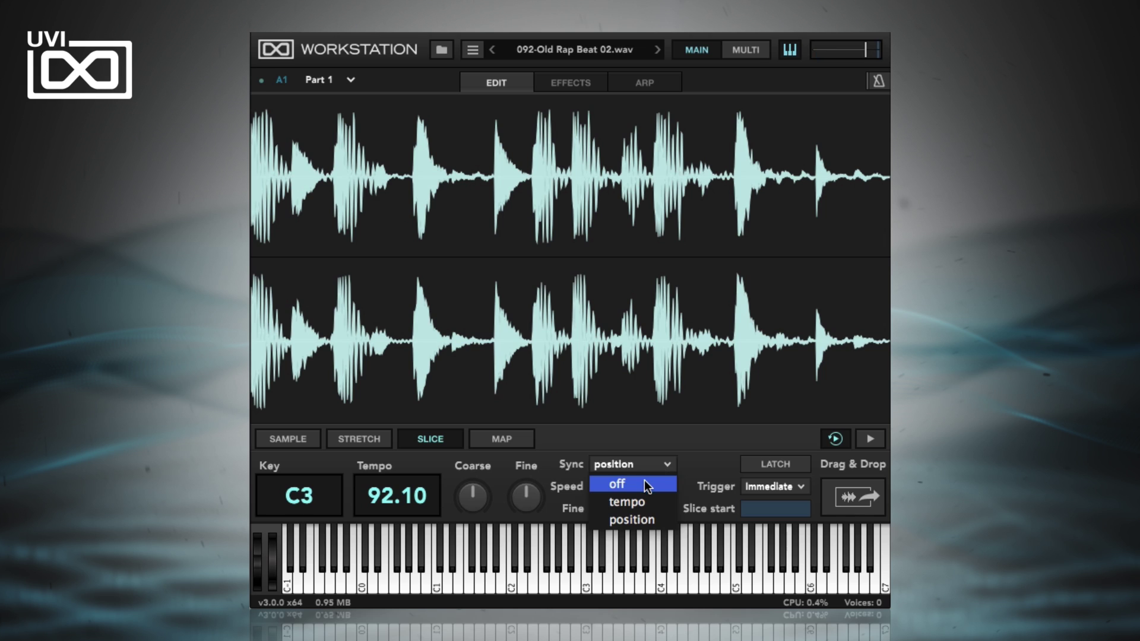
left_click(643, 479)
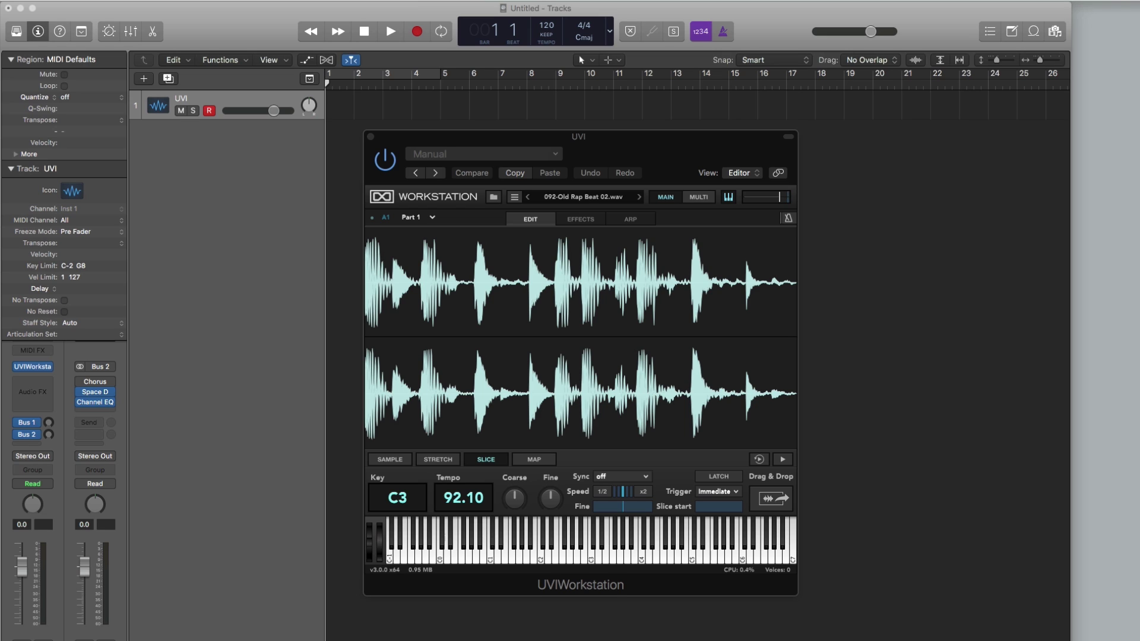
Step: In Logic Pro, turn on the loop's AutoPlay and play the project from bar 1, stopping at bar 2
key("a")
left_click(759, 461)
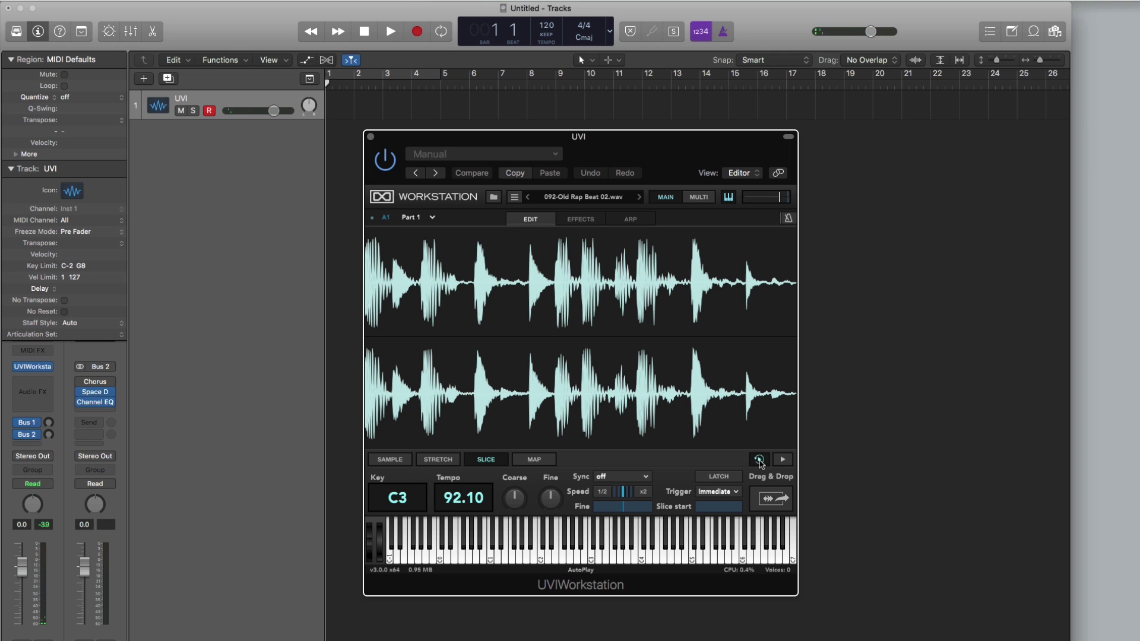
left_click(388, 33)
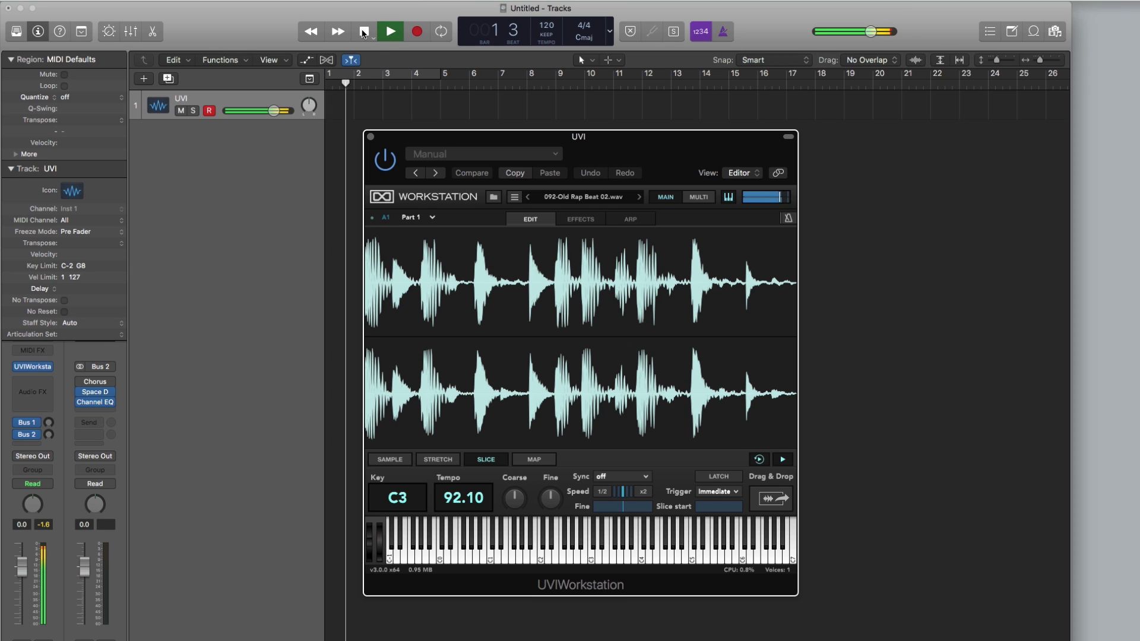
left_click(364, 32)
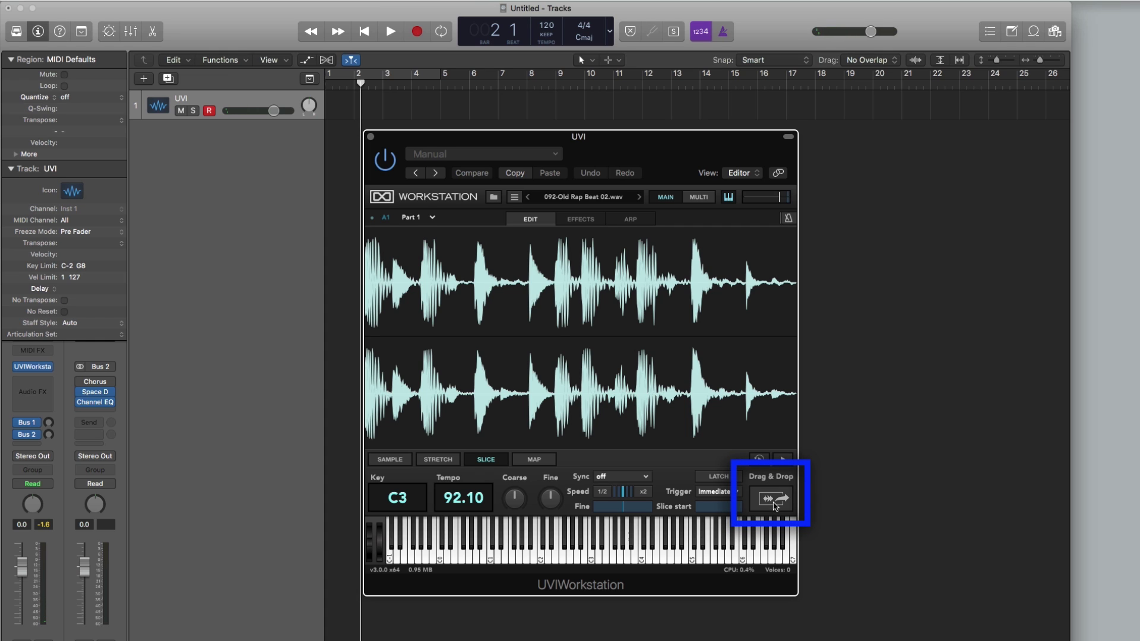
Step: Export the loop's audio from the plug-in to a new track at bar 1, and start and stop project playback
left_click_drag(775, 504, 332, 163)
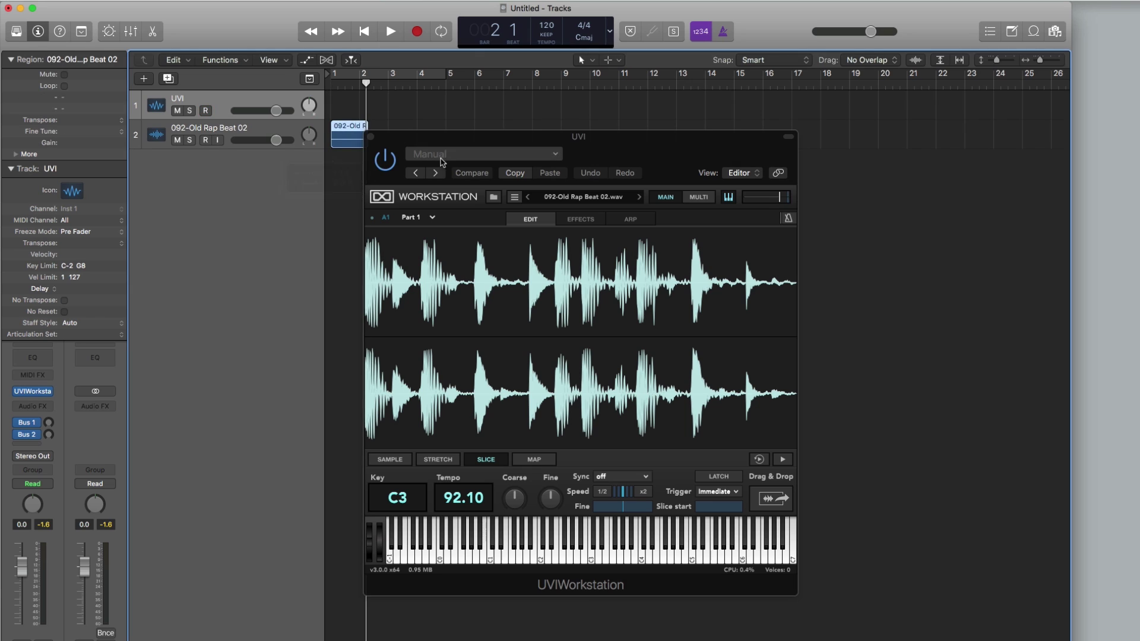
left_click_drag(446, 140, 573, 148)
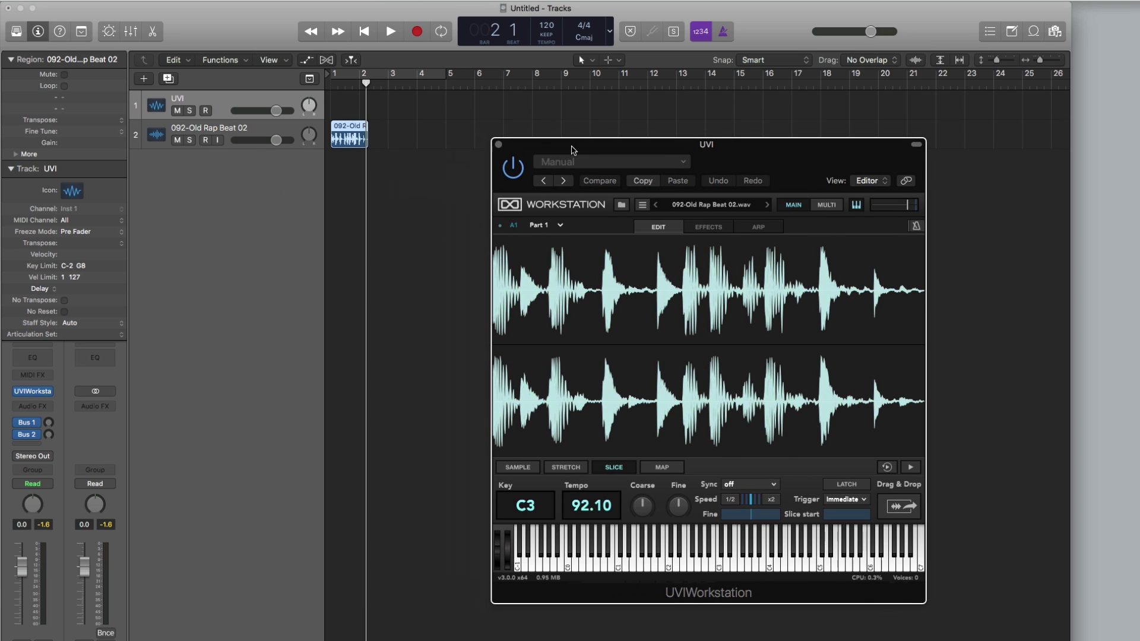
left_click(370, 37)
key("space")
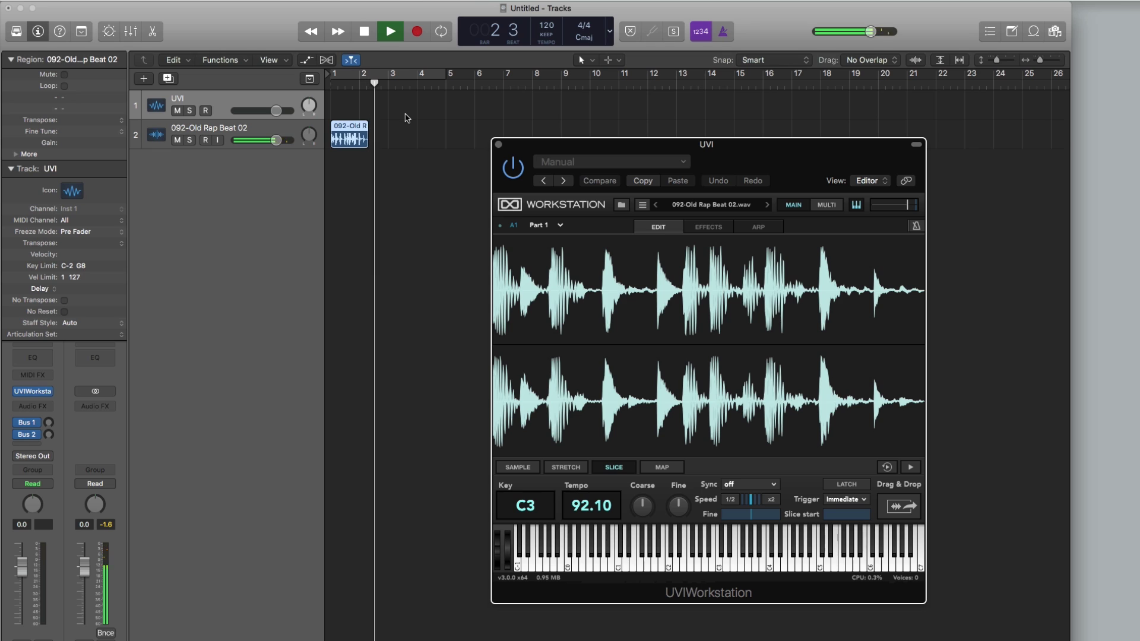
key("space")
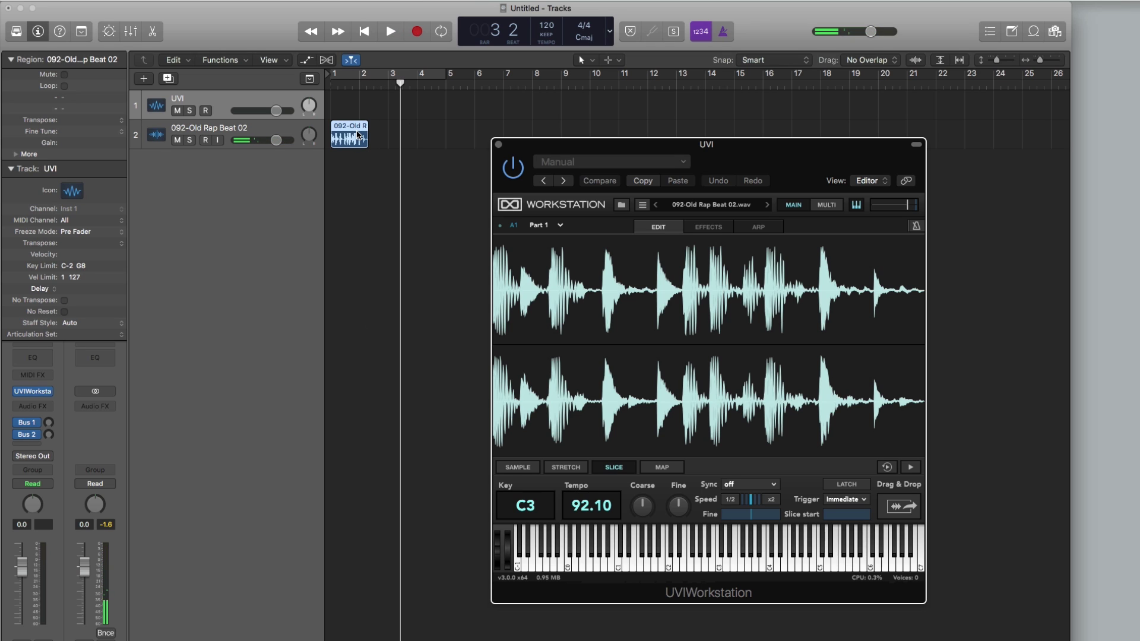
Step: Delete the 092-Old Rap Beat 02 audio region and return the playhead to the project start
left_click(358, 136)
key("Delete")
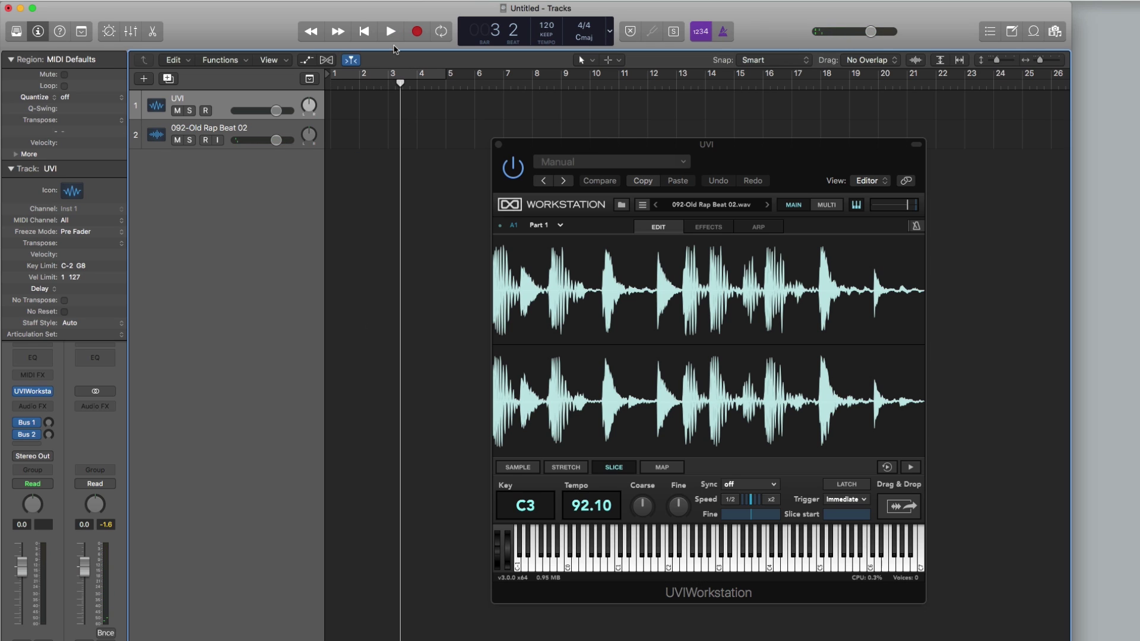
left_click(365, 33)
Step: Enable Map for the sliced loop and record-enable the UVI track
left_click_drag(742, 147, 633, 155)
mouse_move(575, 528)
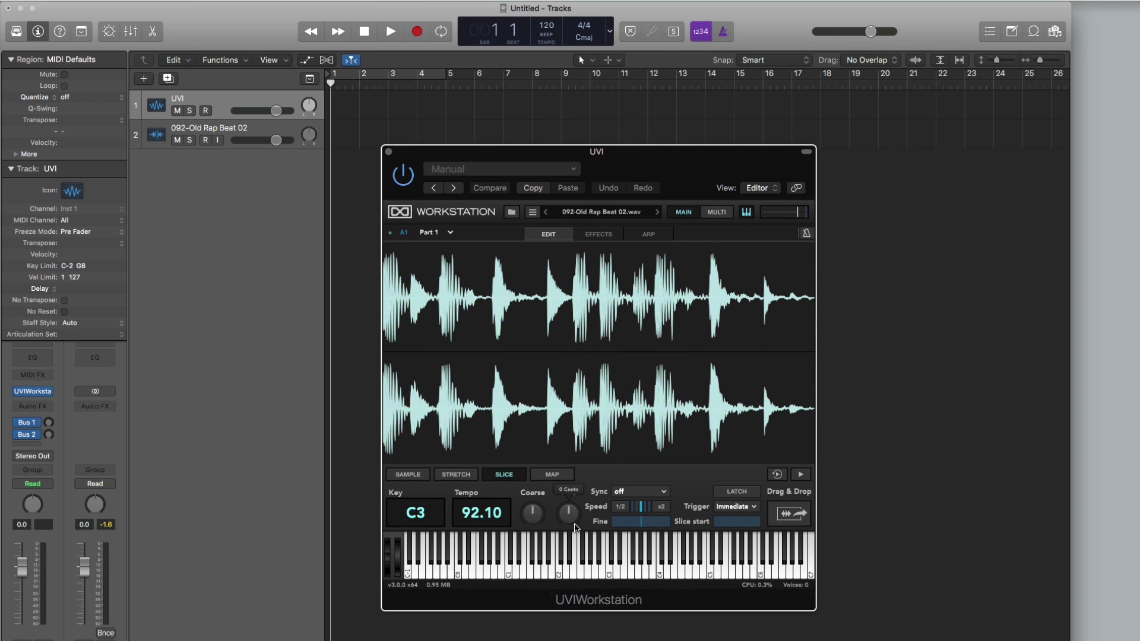
left_click(558, 476)
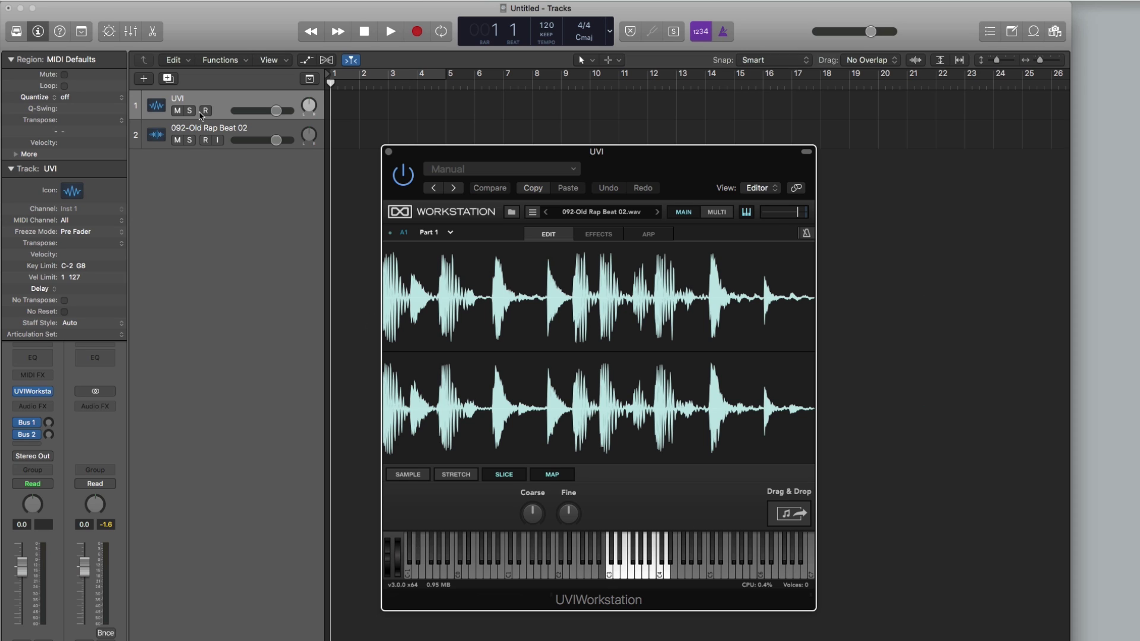
left_click(205, 111)
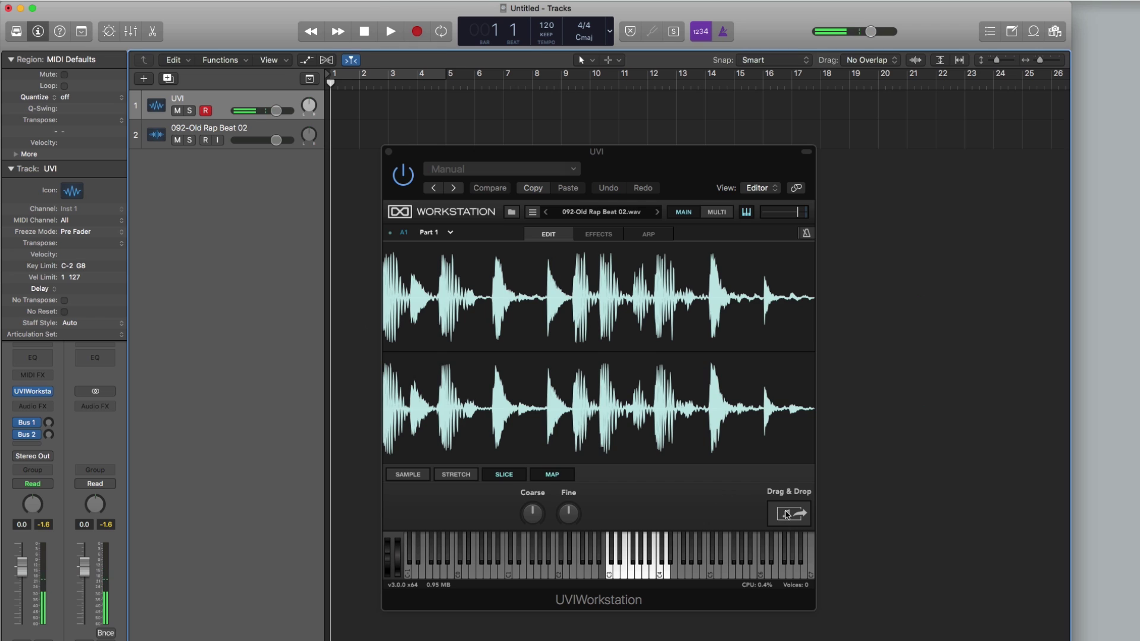
Step: Export the slice pattern as a MIDI region at bar 2 of the UVI track, importing its tempo, and play it back
left_click_drag(786, 513, 366, 111)
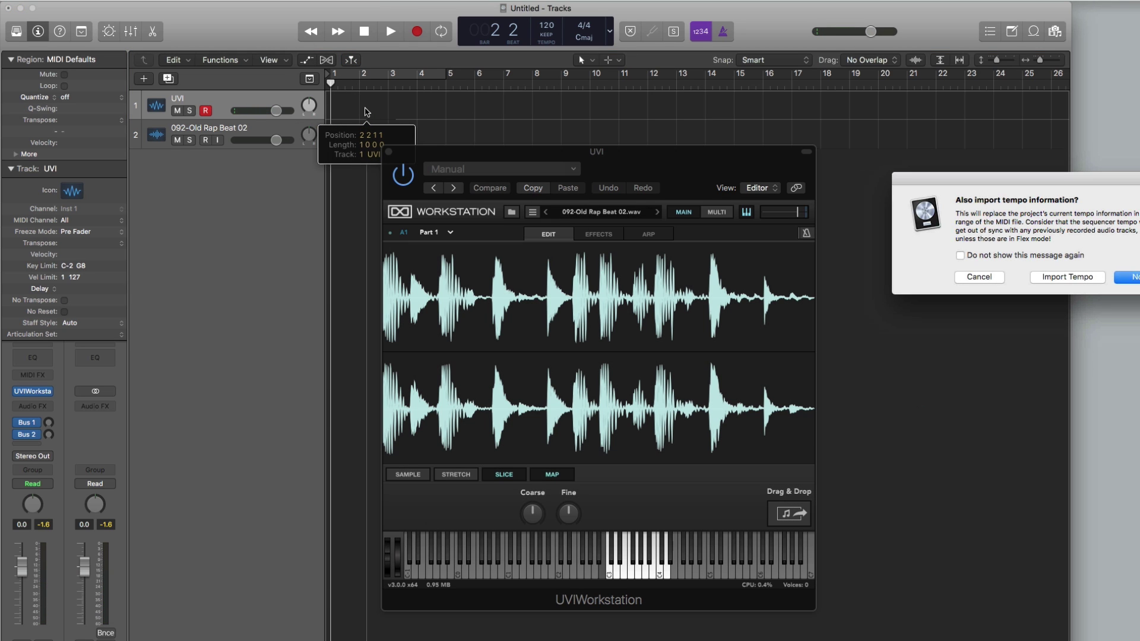
left_click(1099, 279)
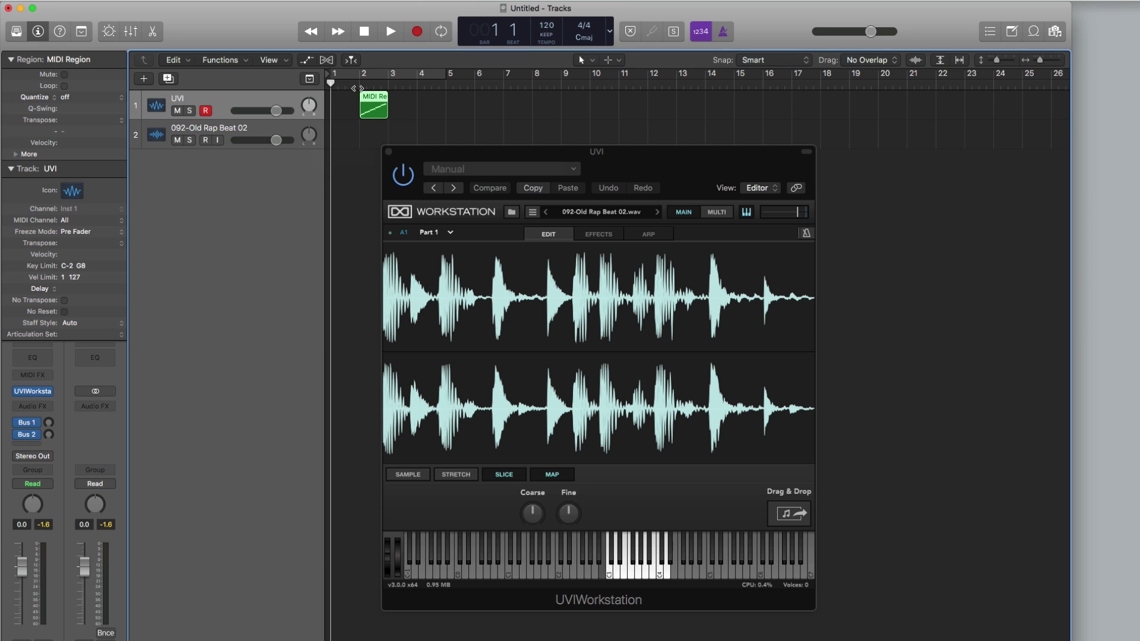
key("space")
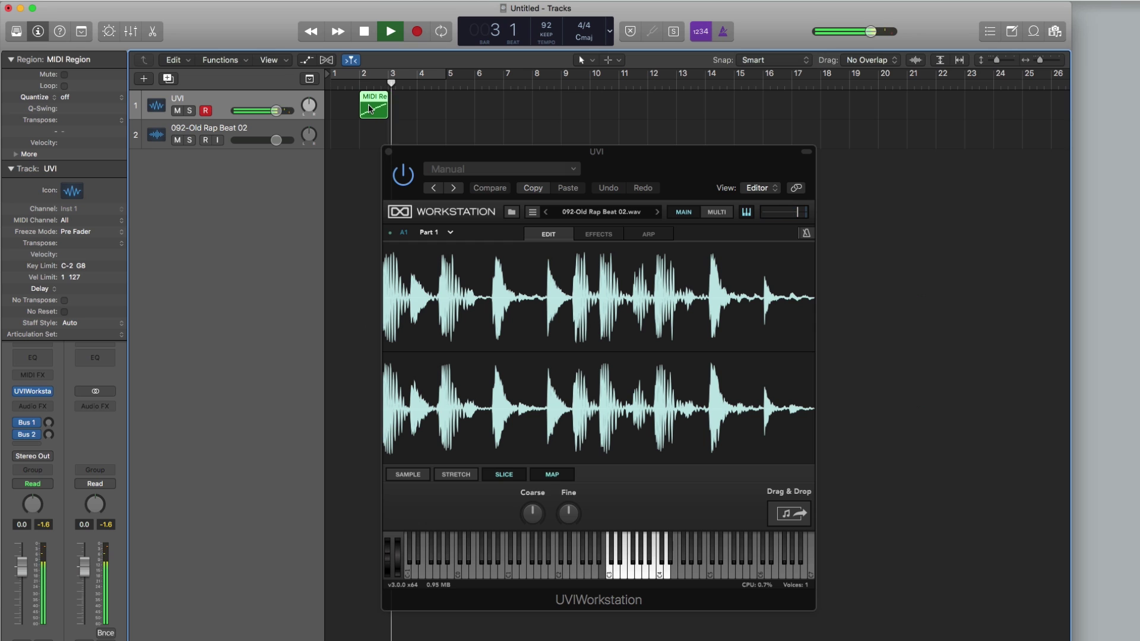
key("space")
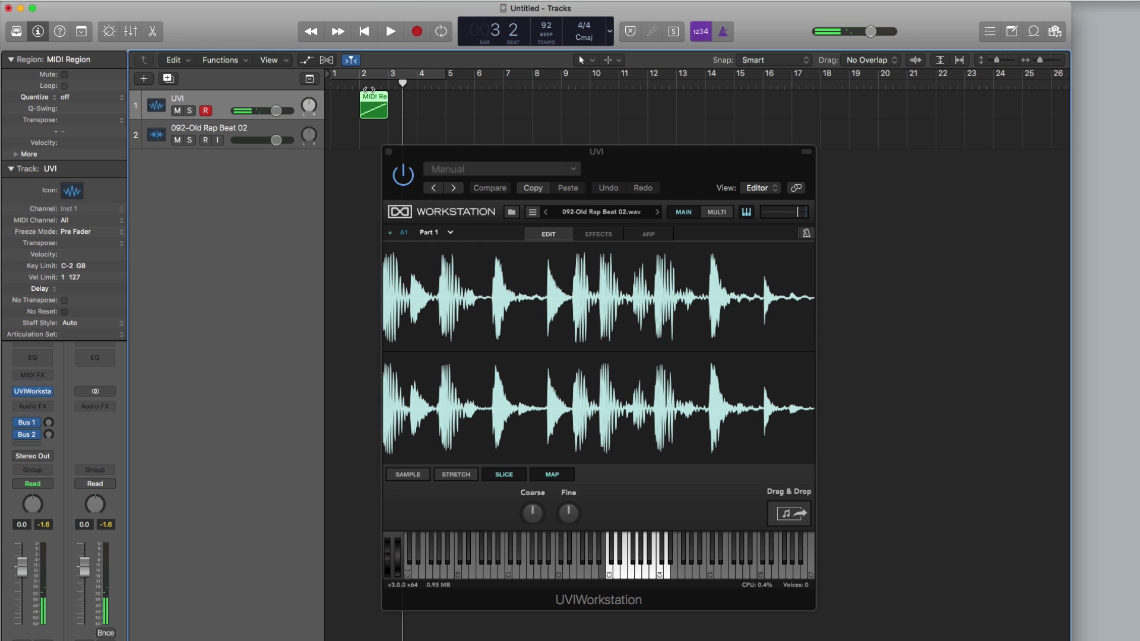
Step: Move the plug-in window clear of the region and open the UVI track's MIDI region in the Piano Roll
left_click(366, 83)
left_click_drag(450, 156, 698, 65)
left_click(390, 108)
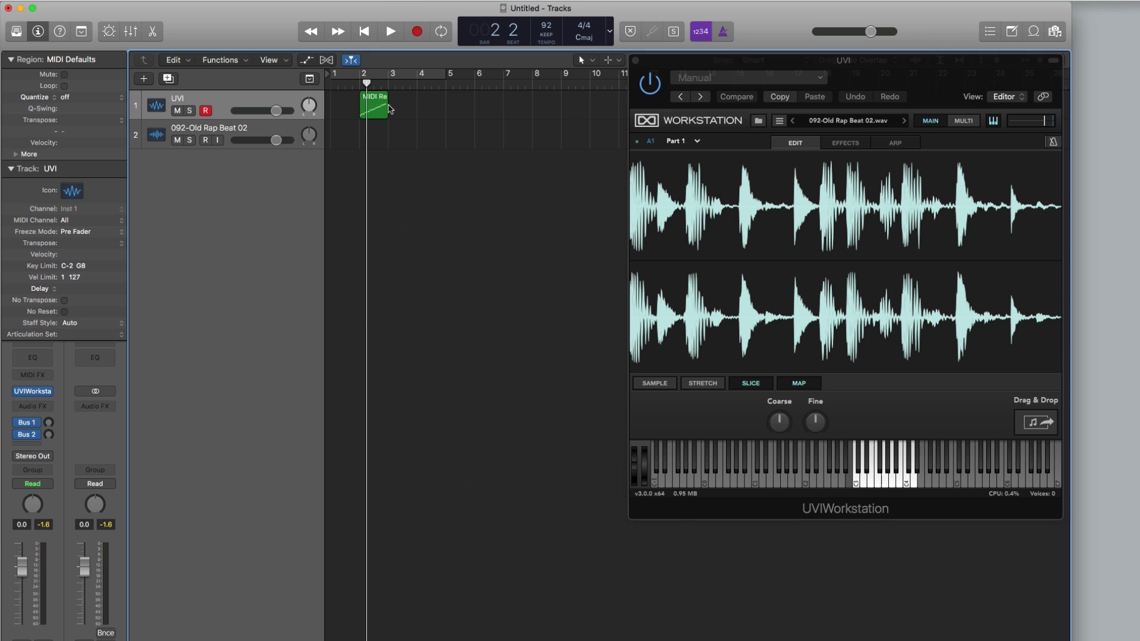
double_click(378, 109)
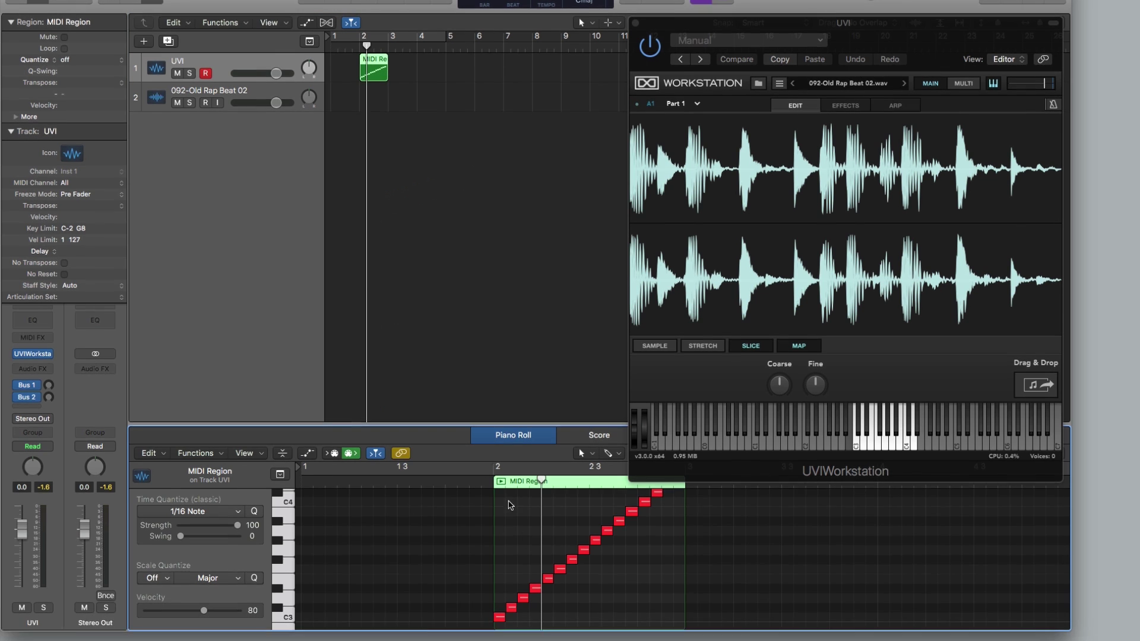
Step: Align three middle slice notes on one pitch, raise a note near the end to C4, and play the region from bar 2
left_click_drag(523, 592, 596, 550)
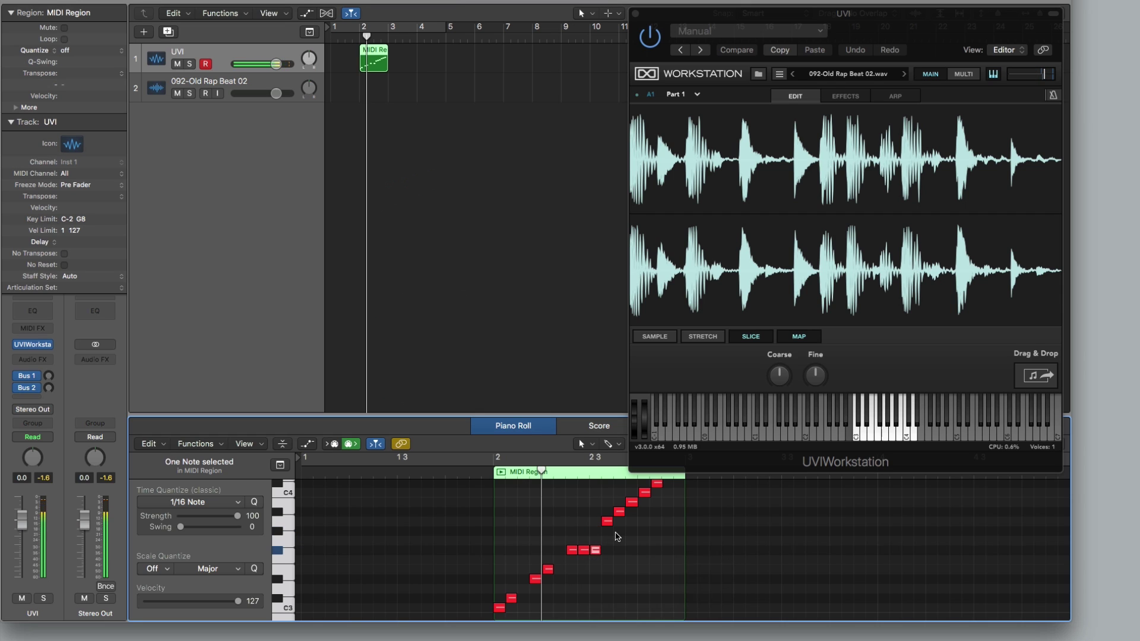
left_click(631, 503)
left_click_drag(633, 503, 634, 494)
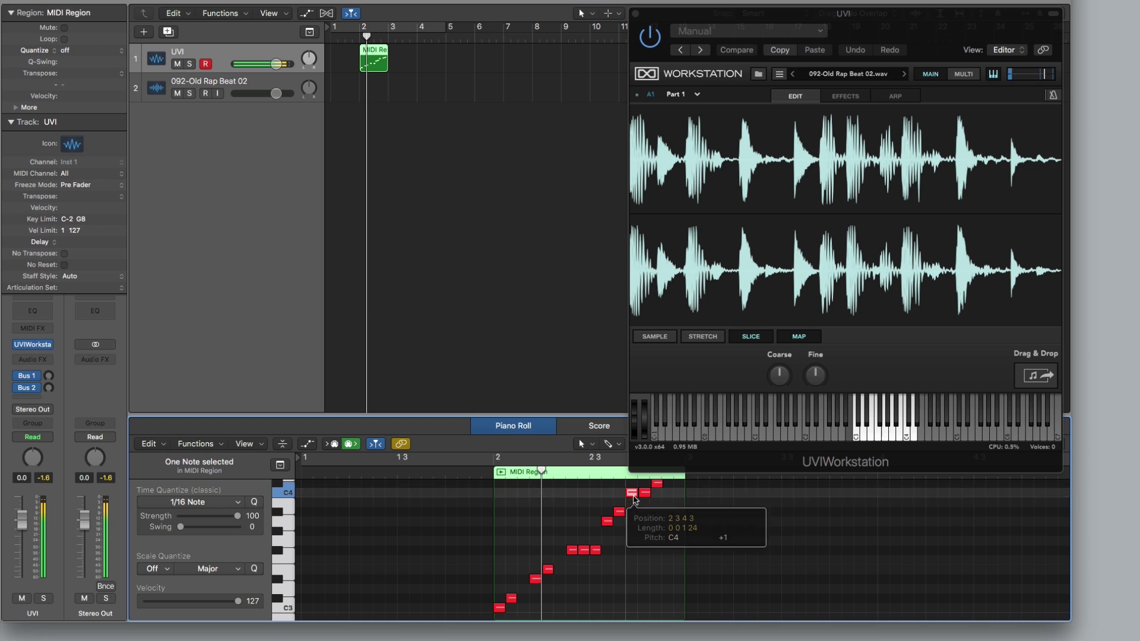
left_click(360, 38)
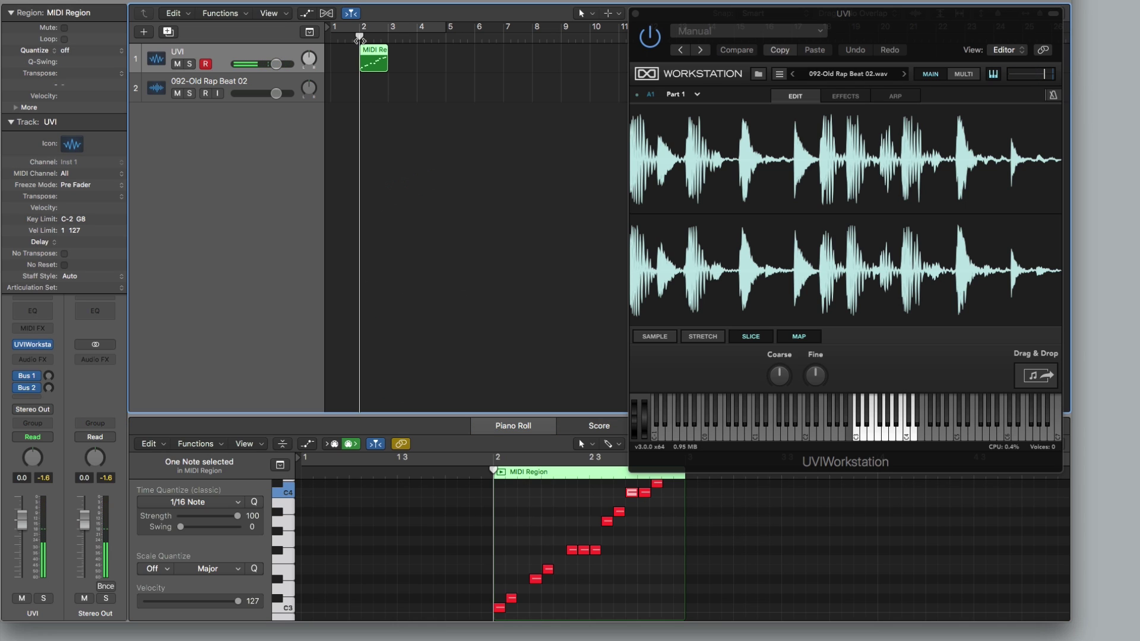
key("space")
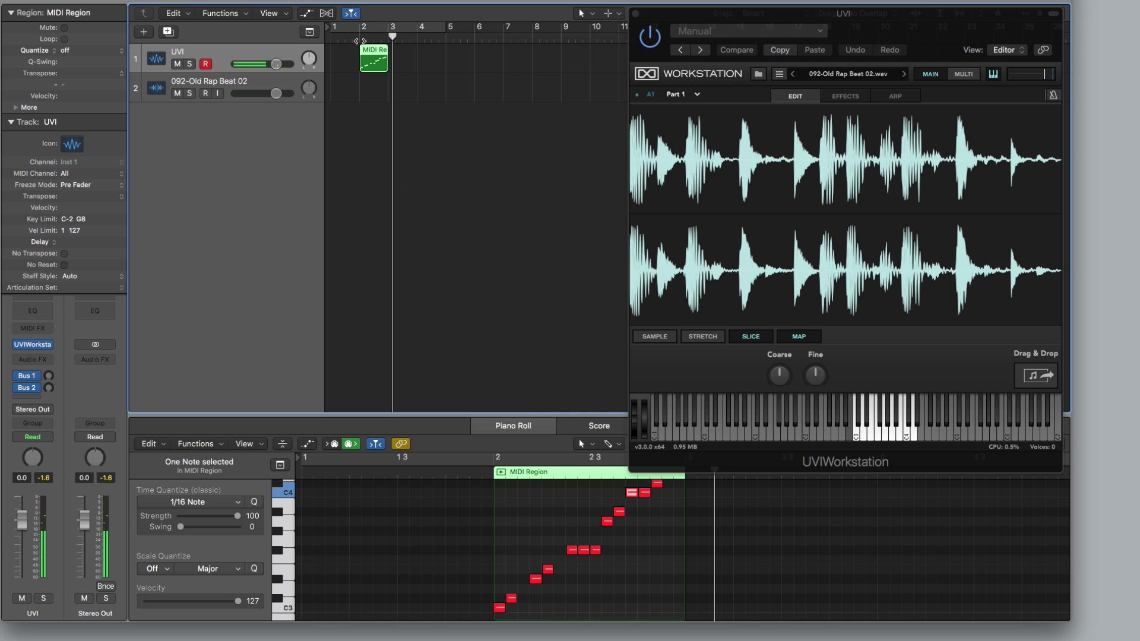
Step: Switch the loop to Stretch mode, compare it with Sample mode, and return to Stretch
left_click_drag(885, 20, 657, 45)
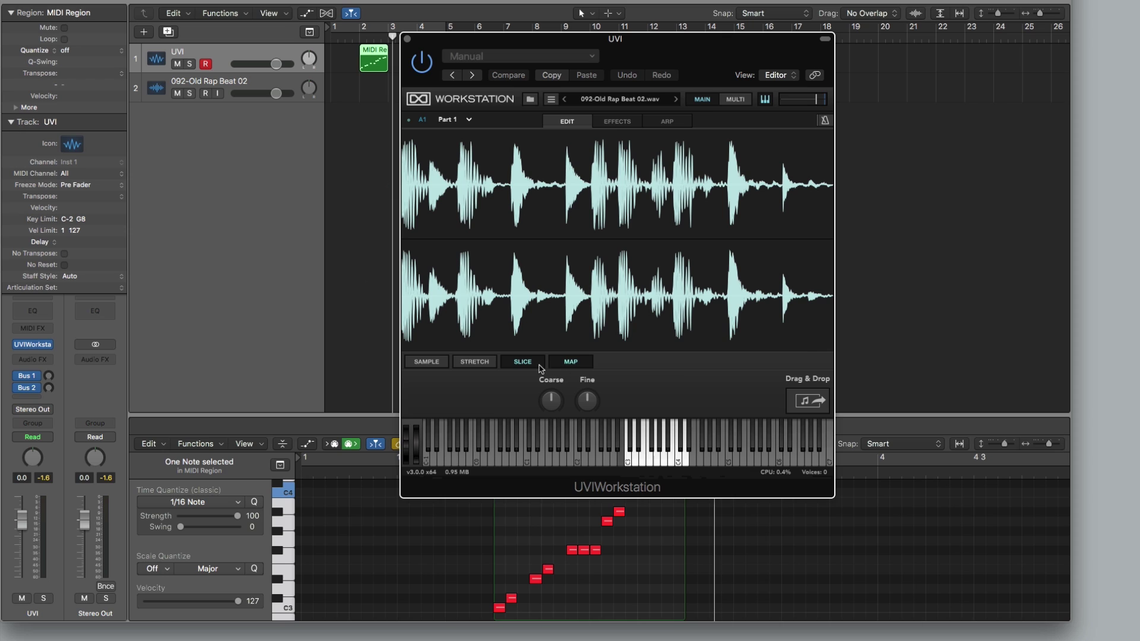
left_click(484, 364)
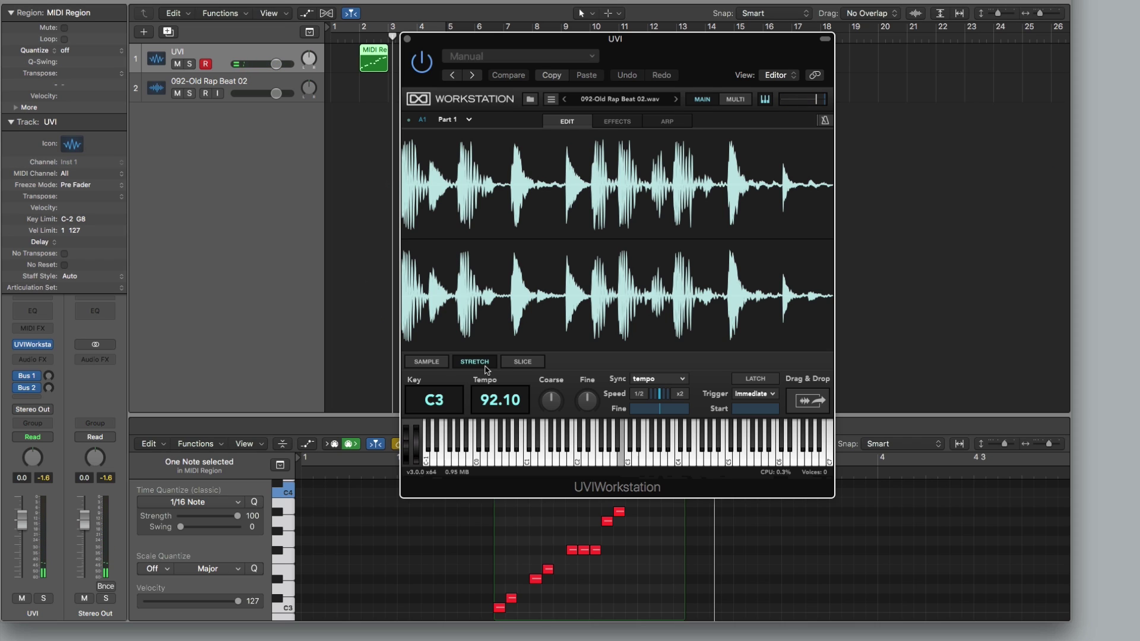
left_click(443, 366)
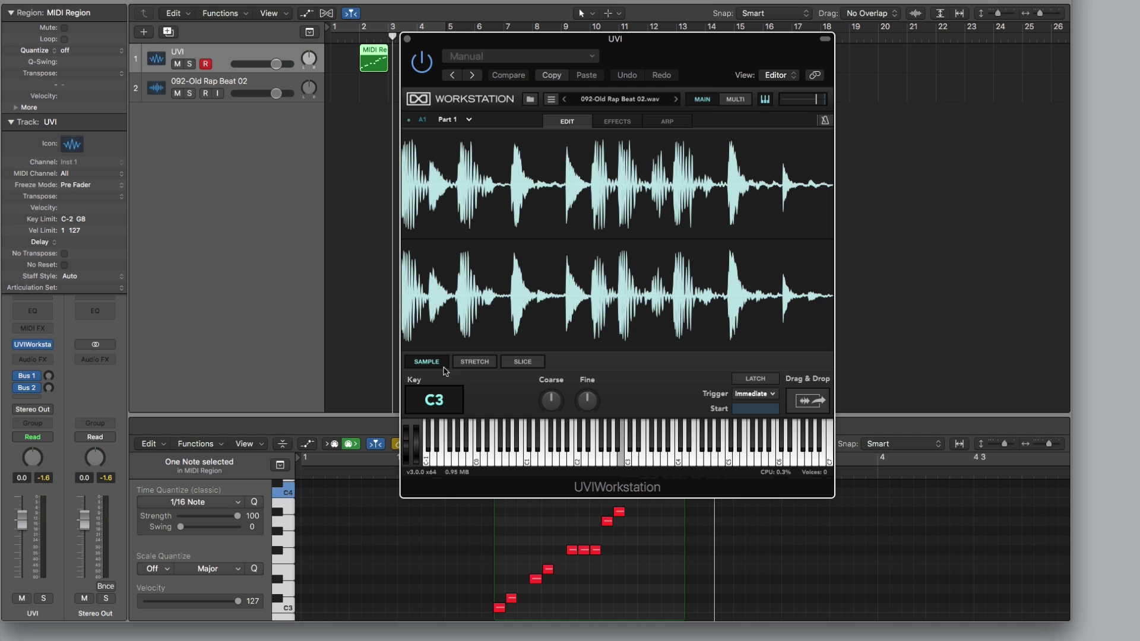
key("a")
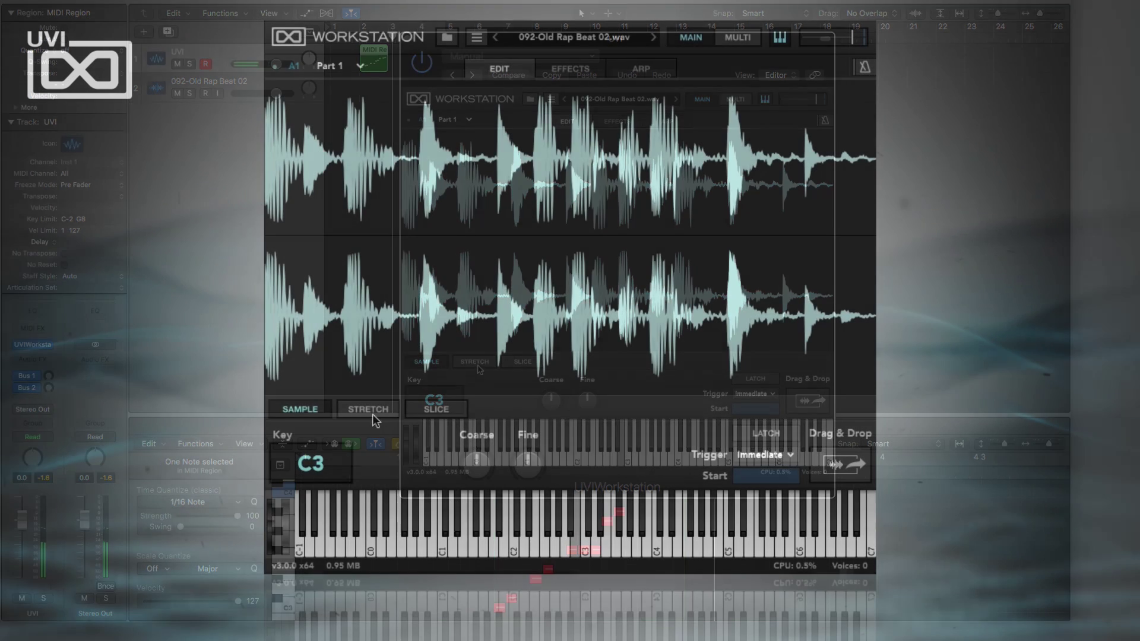
left_click(474, 362)
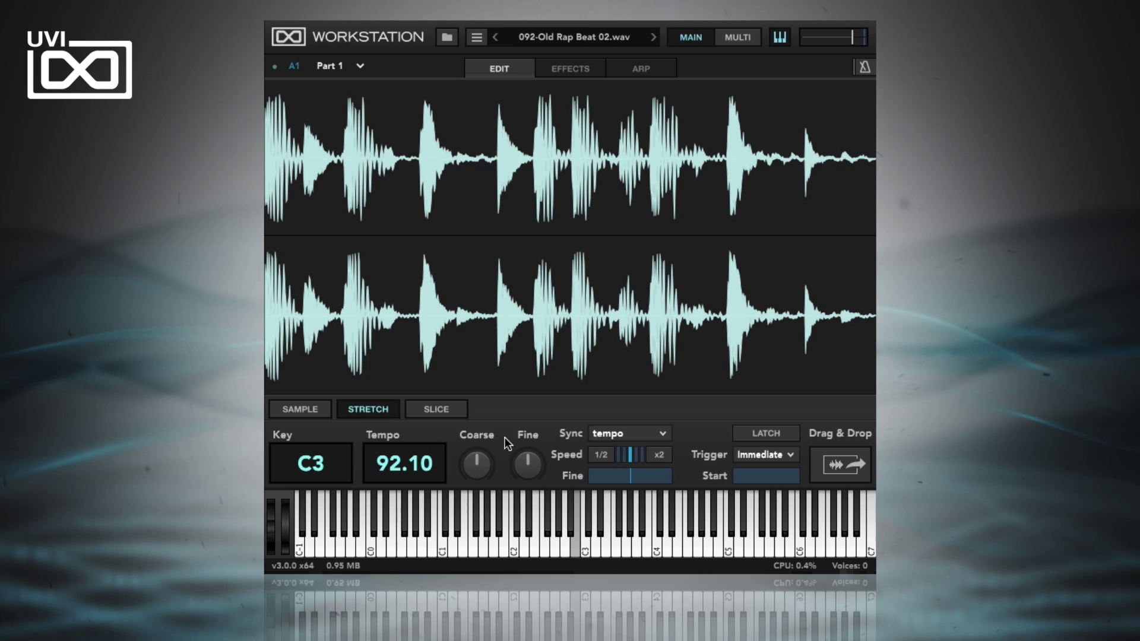